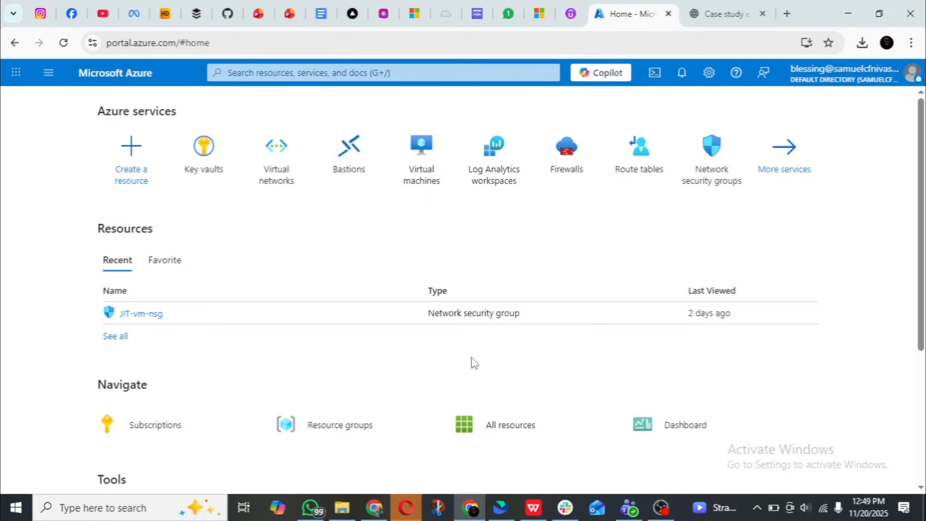
Create a resource group named RG-MI under the Microsoft Azure Sponsorship subscription in the East US region.
{"action": "left_click", "coordinate": [49, 72]}
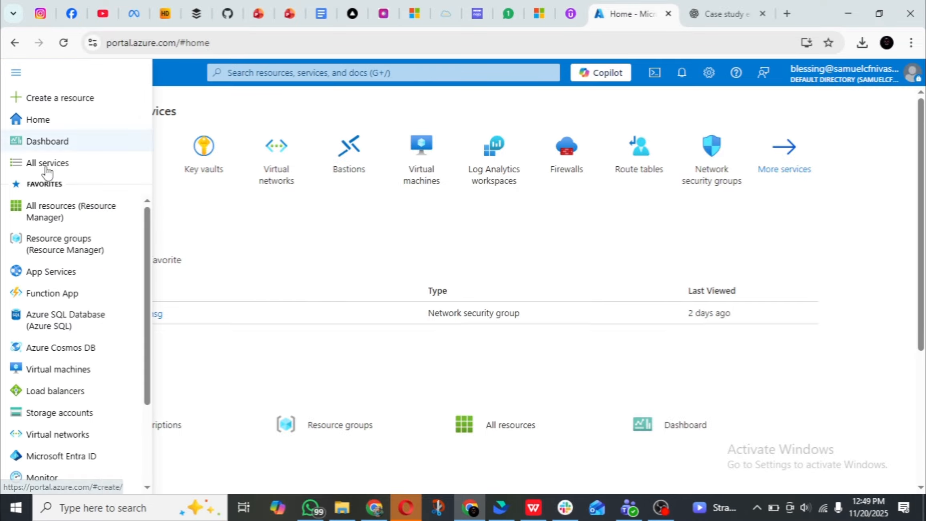
{"action": "left_click", "coordinate": [111, 248]}
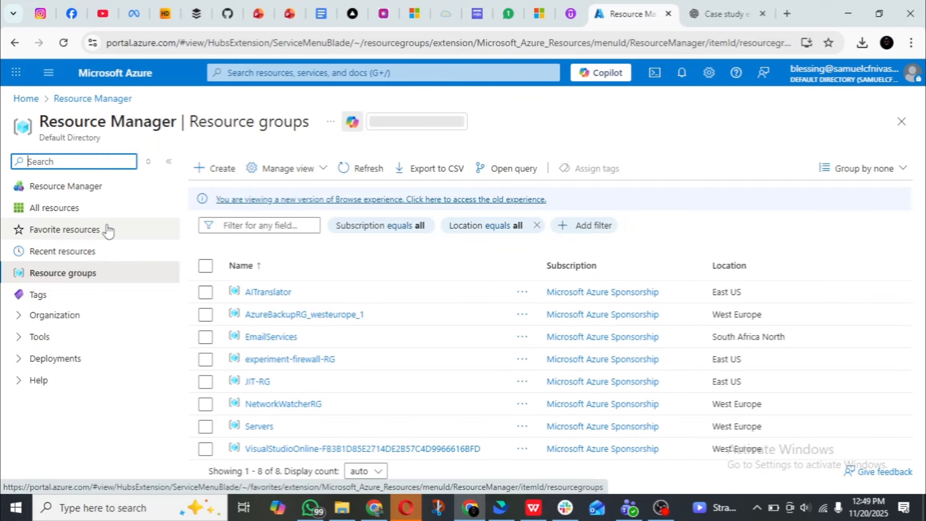
{"action": "left_click", "coordinate": [212, 173]}
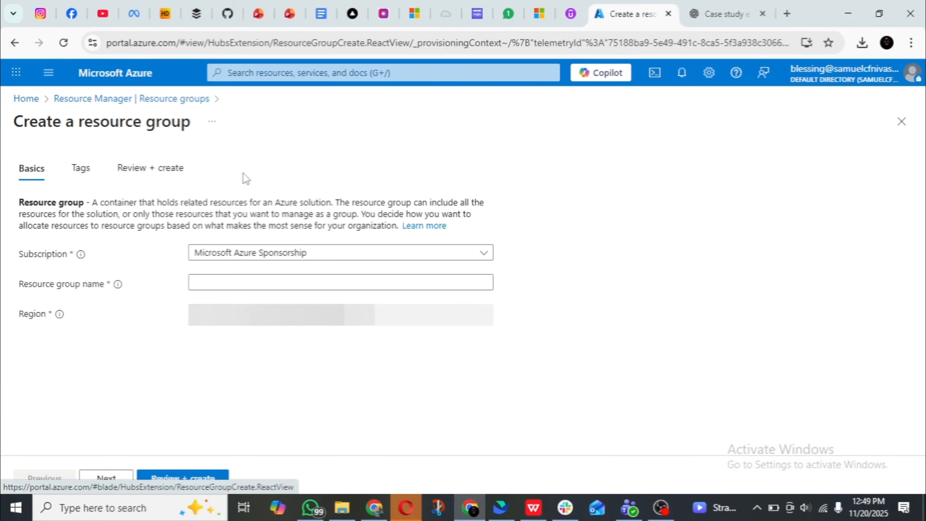
{"action": "left_click", "coordinate": [266, 282]}
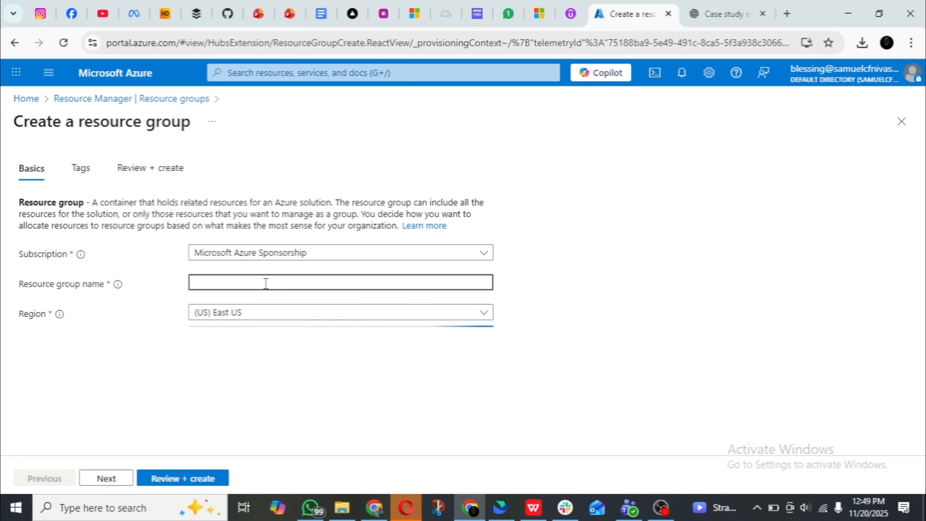
{"action": "type", "text": "RG"}
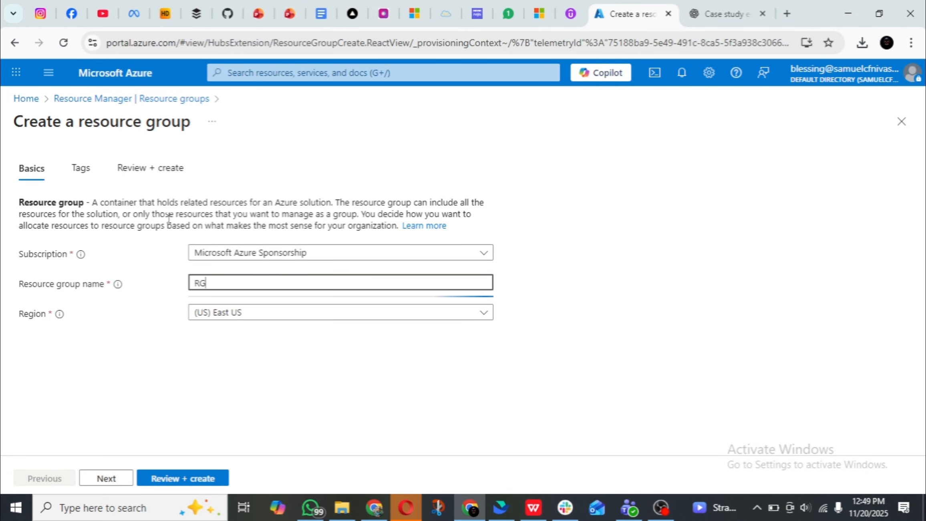
{"action": "type", "text": "-MI"}
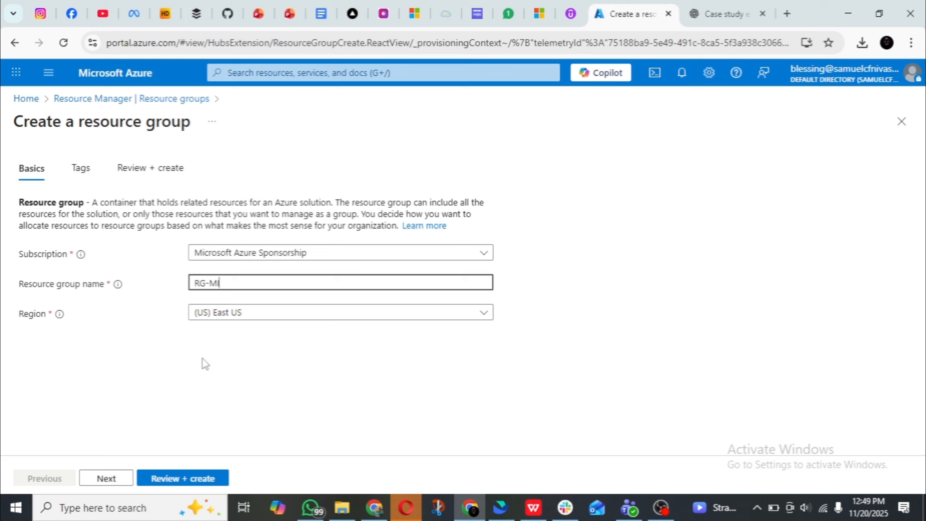
{"action": "left_click", "coordinate": [179, 481]}
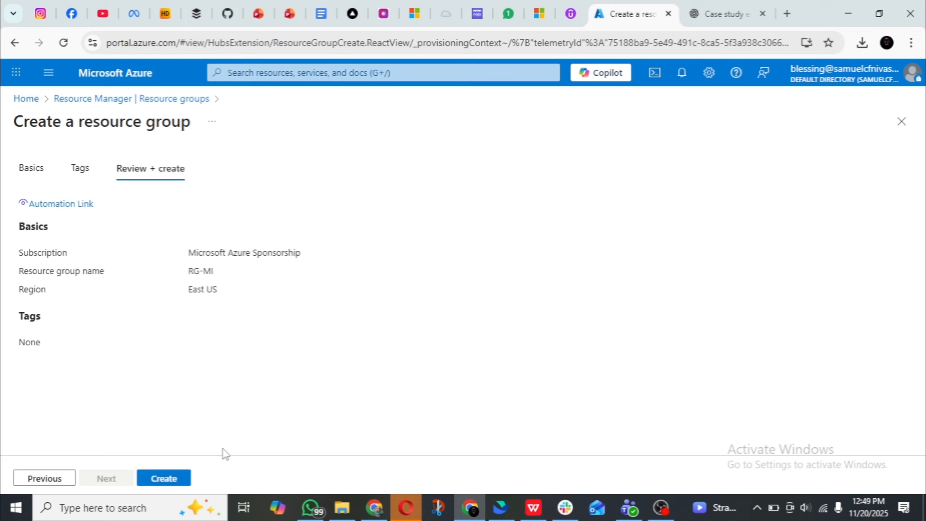
{"action": "left_click", "coordinate": [180, 478]}
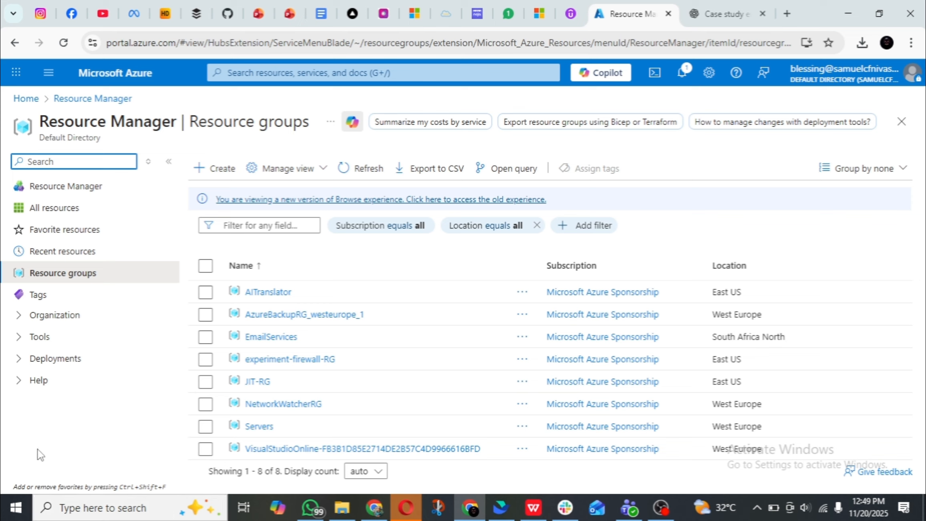
Go to the Azure SQL databases service and start creating a new SQL database.
{"action": "left_click", "coordinate": [49, 72]}
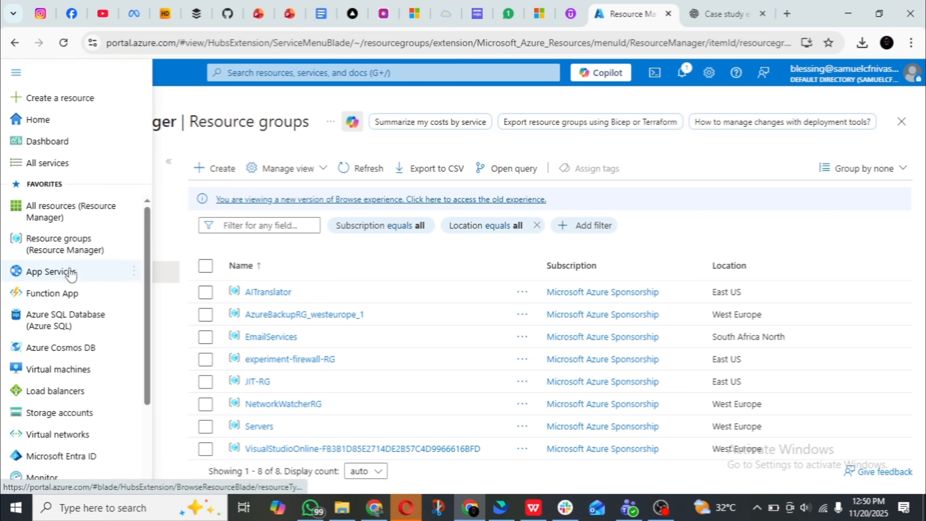
{"action": "scroll", "coordinate": [72, 273], "scroll_direction": "down", "scroll_amount": 3}
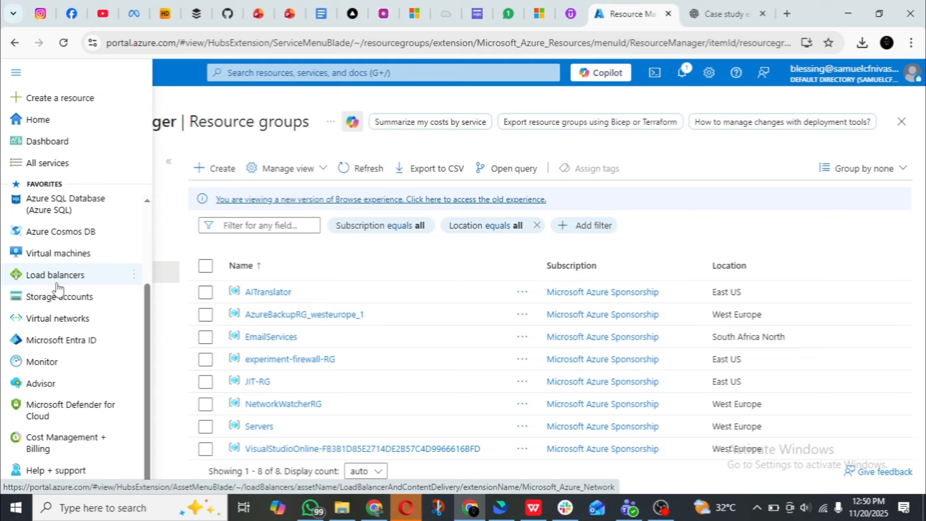
{"action": "scroll", "coordinate": [58, 287], "scroll_direction": "up", "scroll_amount": 3}
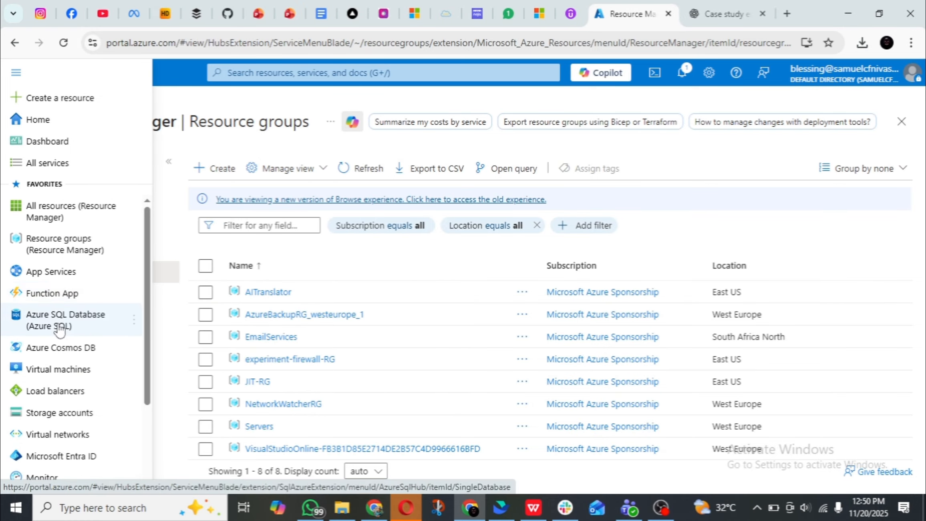
{"action": "left_click", "coordinate": [87, 327]}
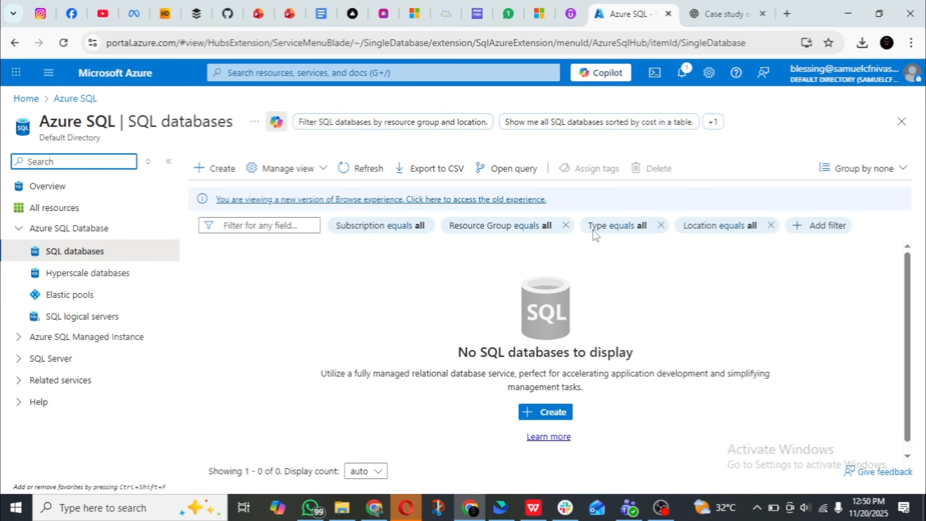
{"action": "left_click", "coordinate": [204, 168]}
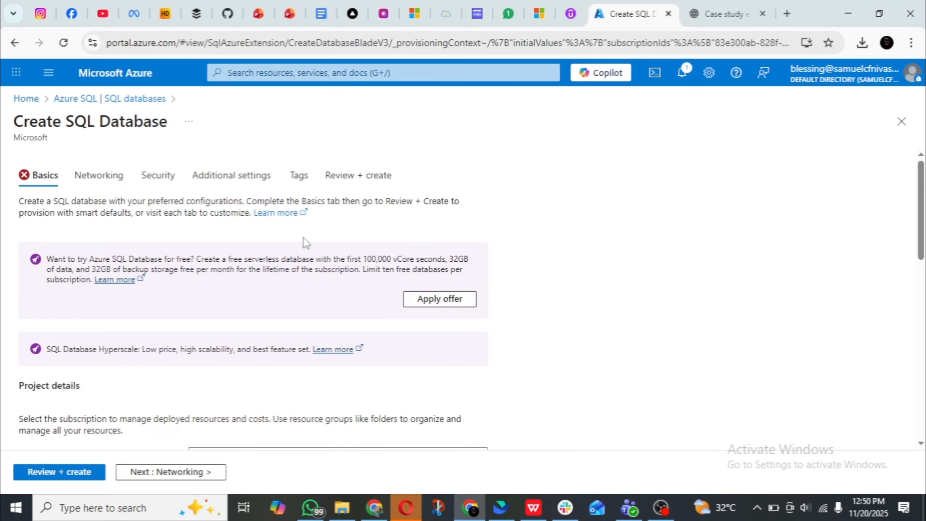
Assign the new SQL database to the RG-MI resource group.
{"action": "scroll", "coordinate": [303, 237], "scroll_direction": "down", "scroll_amount": 5}
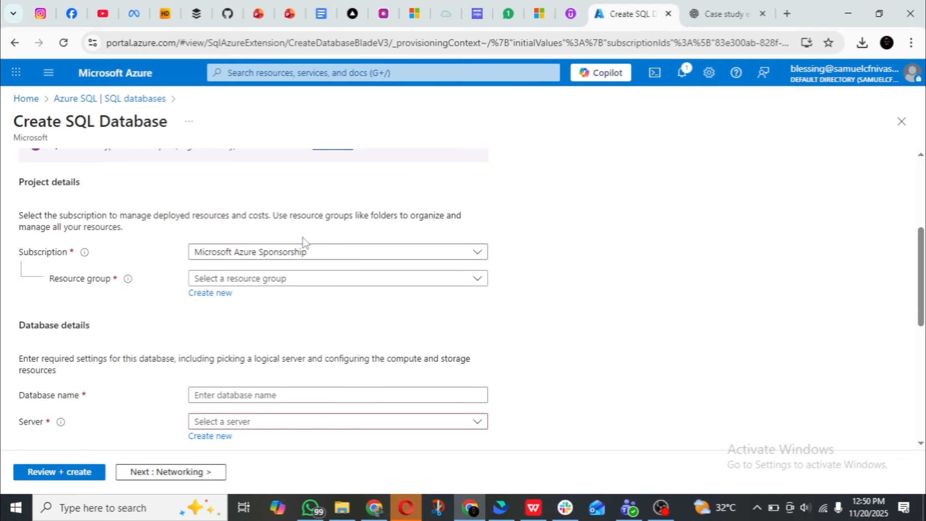
{"action": "left_click", "coordinate": [312, 279]}
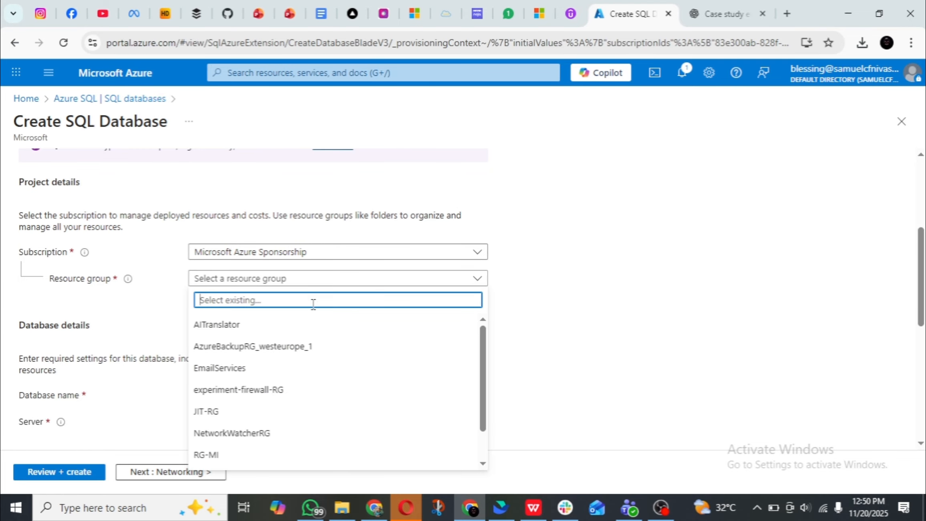
{"action": "left_click", "coordinate": [232, 457]}
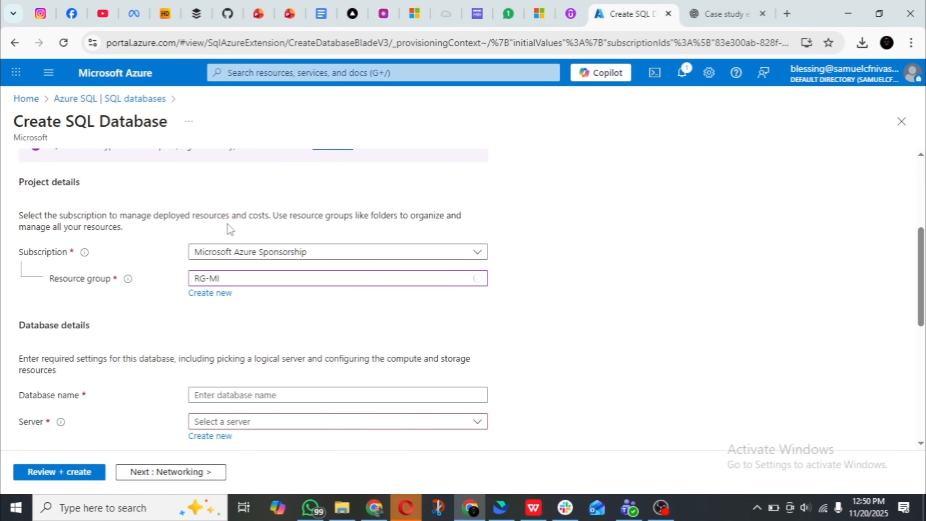
Name the SQL database acg-db-sql in the database details.
{"action": "scroll", "coordinate": [237, 215], "scroll_direction": "down", "scroll_amount": 2}
{"action": "scroll", "coordinate": [236, 216], "scroll_direction": "down", "scroll_amount": 2}
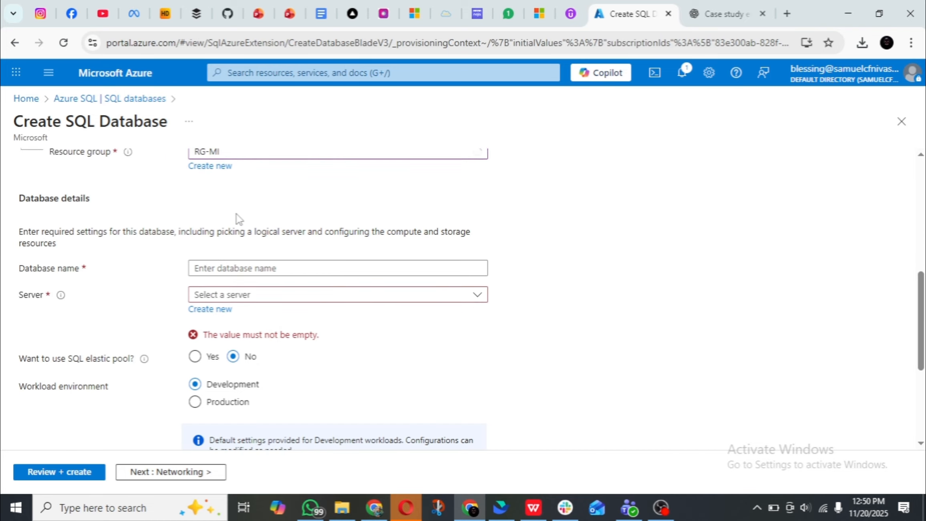
{"action": "scroll", "coordinate": [252, 255], "scroll_direction": "up", "scroll_amount": 2}
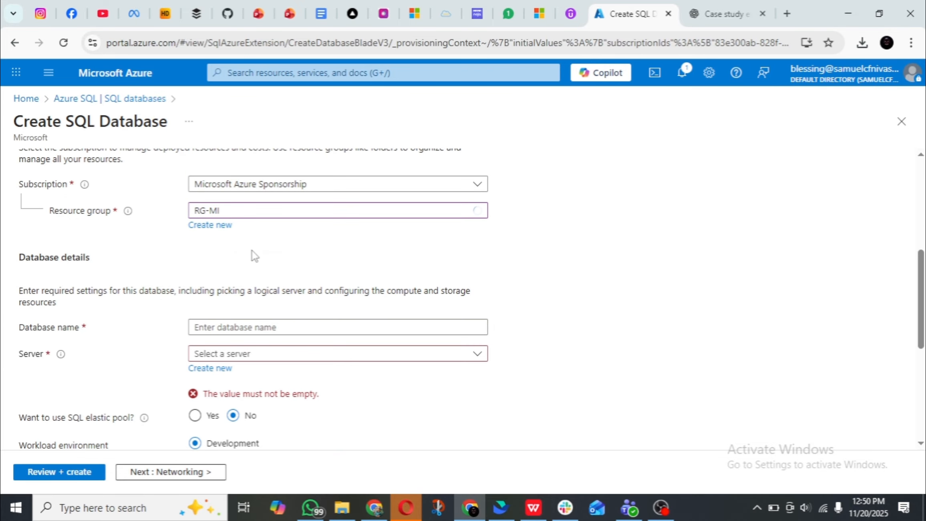
{"action": "scroll", "coordinate": [252, 253], "scroll_direction": "down", "scroll_amount": 2}
{"action": "left_click", "coordinate": [250, 257]}
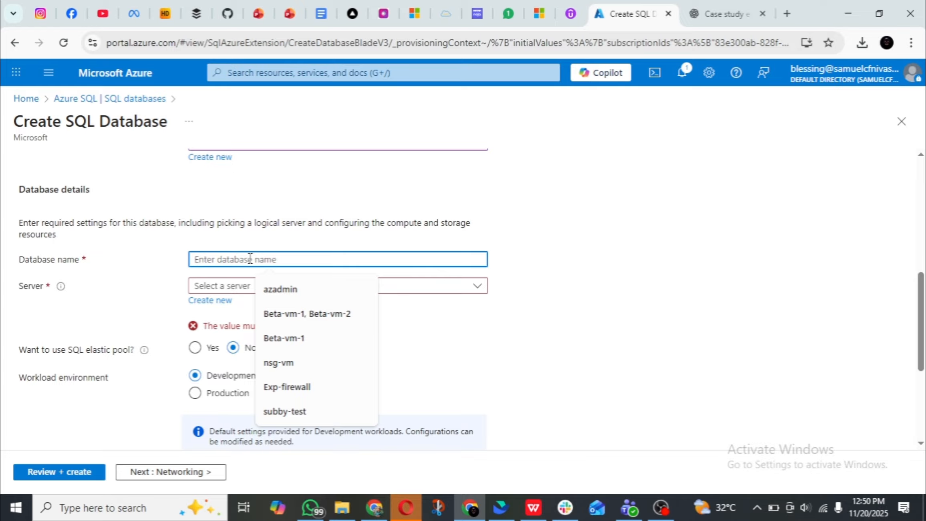
{"action": "type", "text": "ACG"}
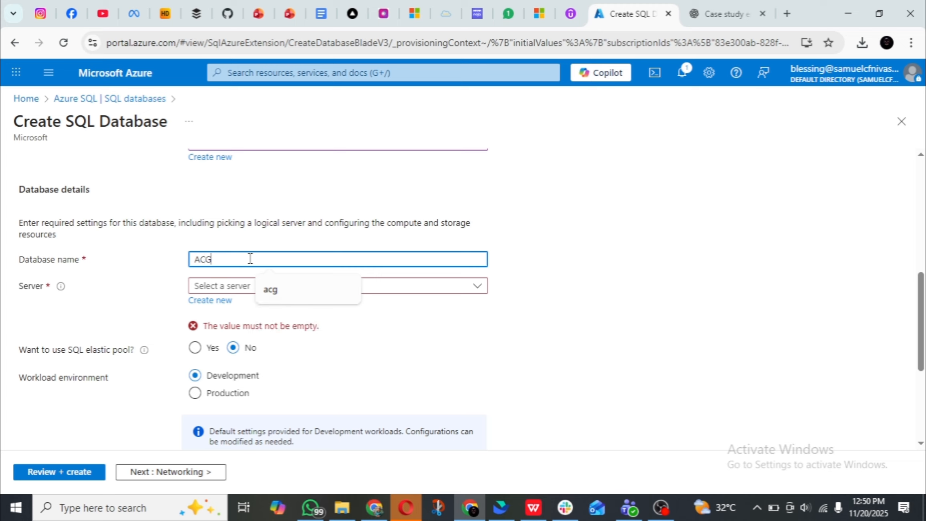
{"action": "type", "text": "-"}
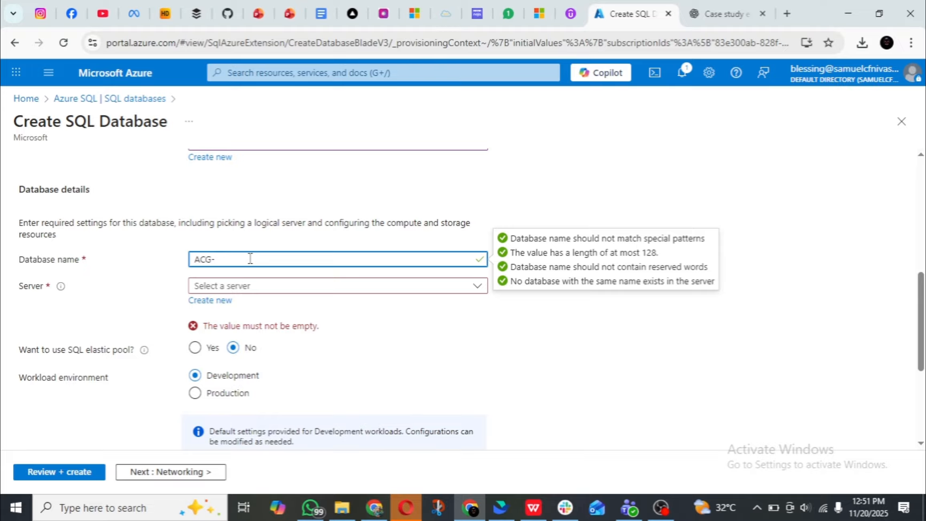
{"action": "type", "text": "db-sql"}
{"action": "key", "text": "Left"}
{"action": "key", "text": "Left"}
{"action": "key", "text": "Left"}
{"action": "key", "text": "Left"}
{"action": "key", "text": "Left"}
{"action": "key", "text": "Left"}
{"action": "key", "text": "Left"}
{"action": "key", "text": "BackSpace"}
{"action": "key", "text": "BackSpace"}
{"action": "key", "text": "BackSpace"}
{"action": "type", "text": "acg"}
Start a new logical server for the database and name it acg-server.
{"action": "scroll", "coordinate": [248, 260], "scroll_direction": "down", "scroll_amount": 3}
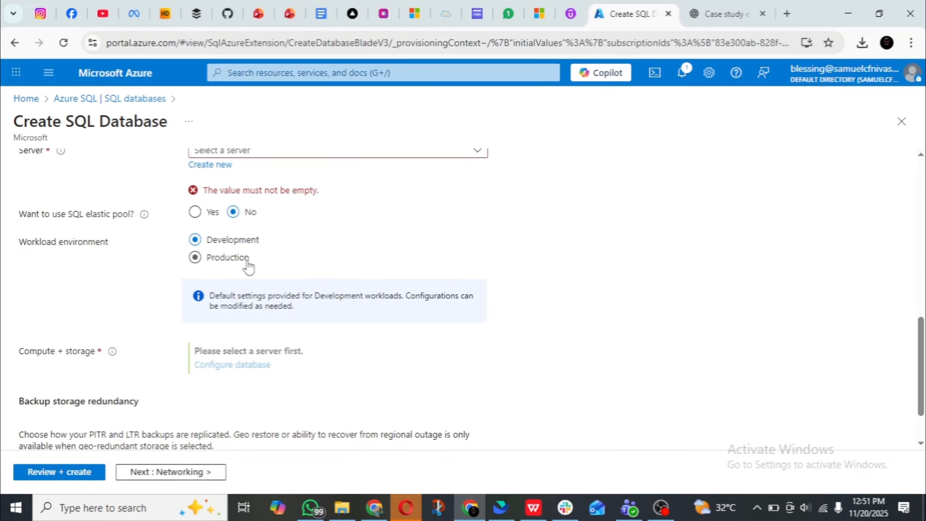
{"action": "scroll", "coordinate": [248, 265], "scroll_direction": "up", "scroll_amount": 3}
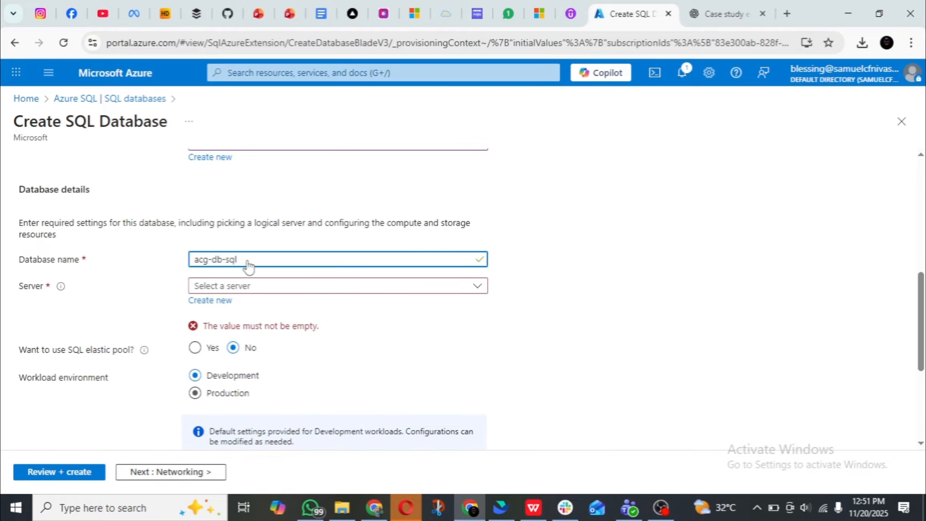
{"action": "left_click", "coordinate": [218, 303]}
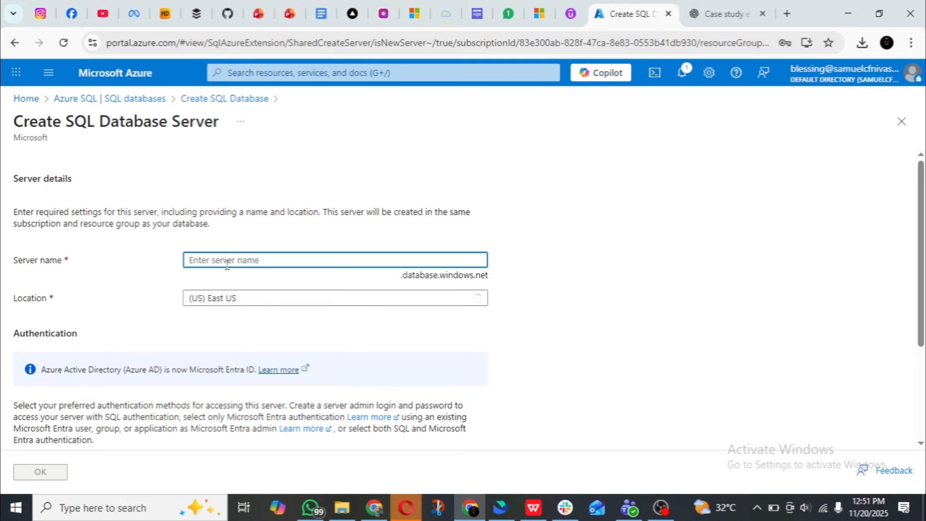
{"action": "type", "text": "adg-"}
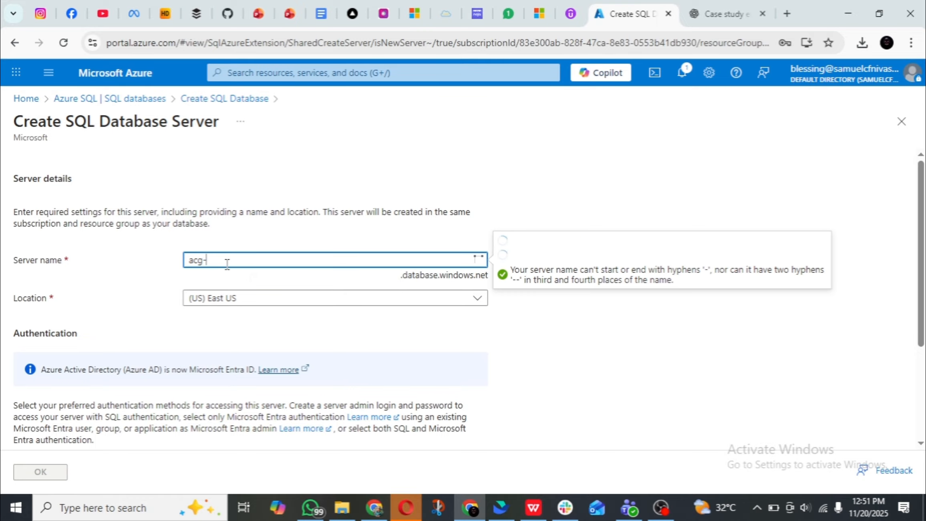
{"action": "type", "text": "server"}
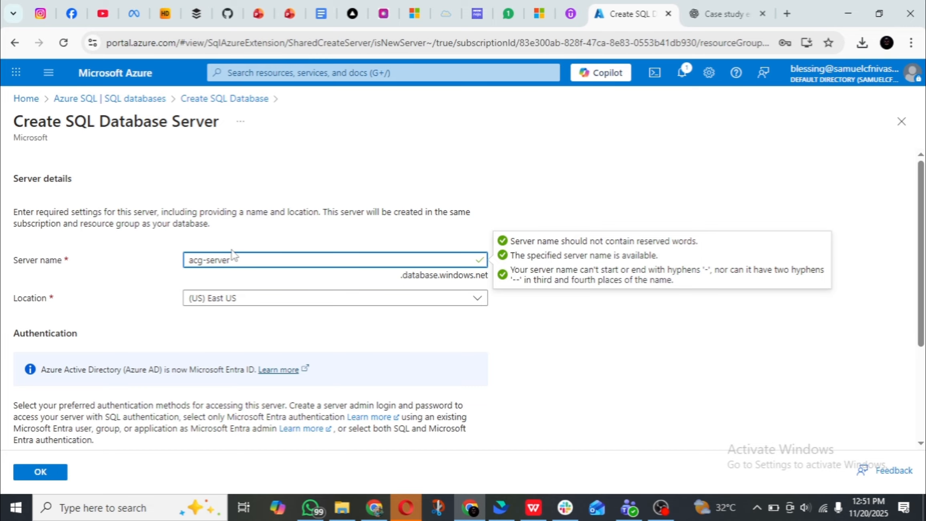
Set the signed-in user's account as the server's Microsoft Entra admin, keeping Entra-only authentication, and confirm the new server.
{"action": "scroll", "coordinate": [496, 305], "scroll_direction": "down", "scroll_amount": 4}
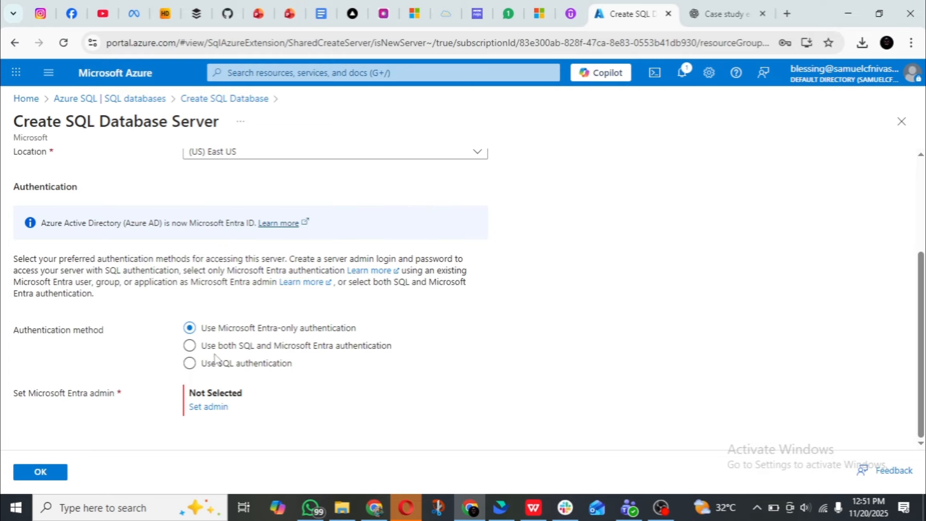
{"action": "left_click", "coordinate": [207, 408]}
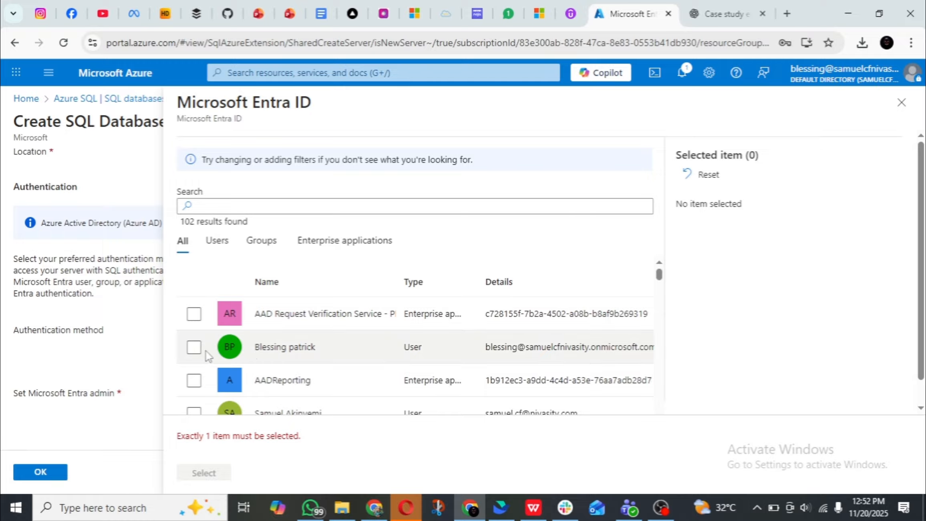
{"action": "left_click", "coordinate": [194, 347]}
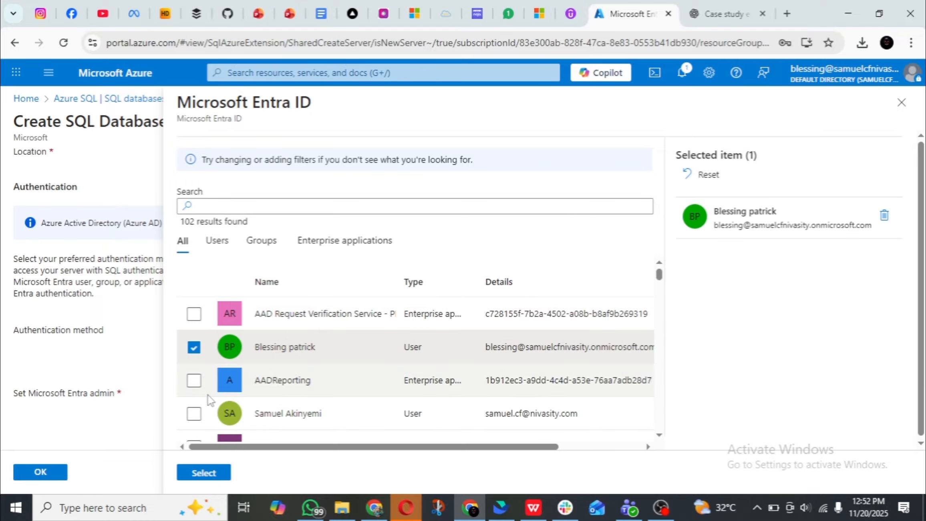
{"action": "left_click", "coordinate": [204, 473]}
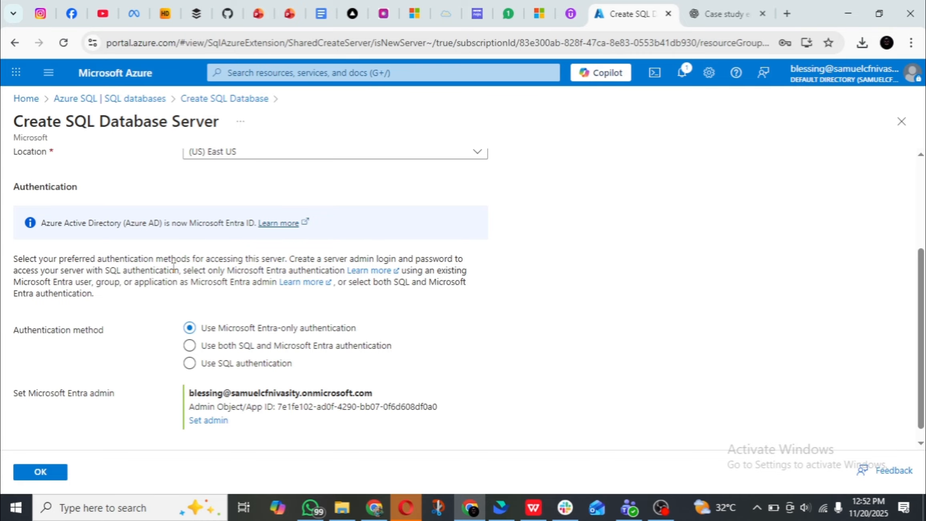
{"action": "scroll", "coordinate": [173, 268], "scroll_direction": "up", "scroll_amount": 3}
{"action": "scroll", "coordinate": [173, 267], "scroll_direction": "down", "scroll_amount": 4}
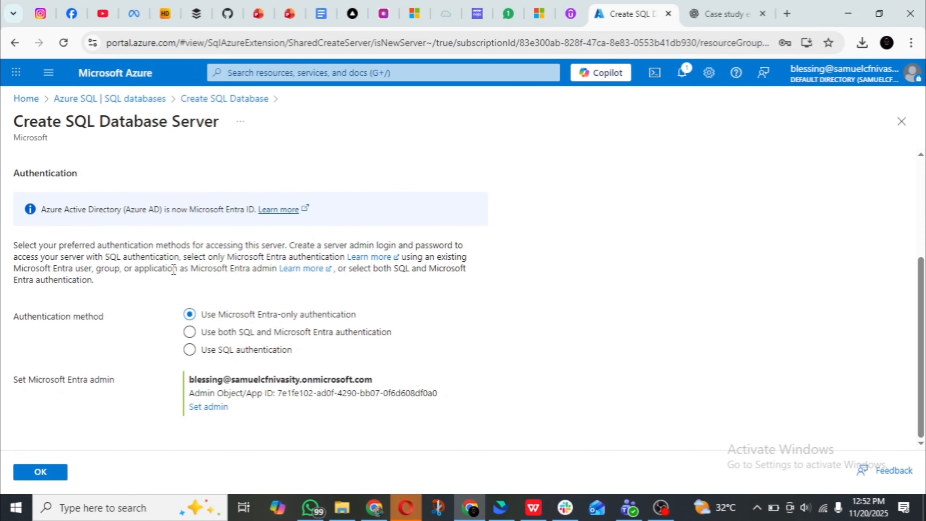
{"action": "left_click", "coordinate": [44, 472]}
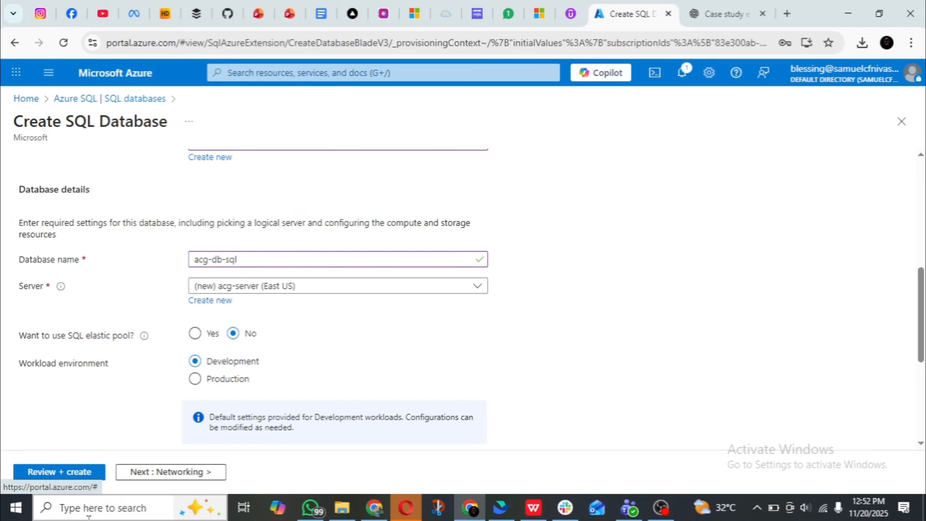
Review the database's workload environment, compute and storage, and backup storage redundancy settings.
{"action": "scroll", "coordinate": [124, 366], "scroll_direction": "down", "scroll_amount": 5}
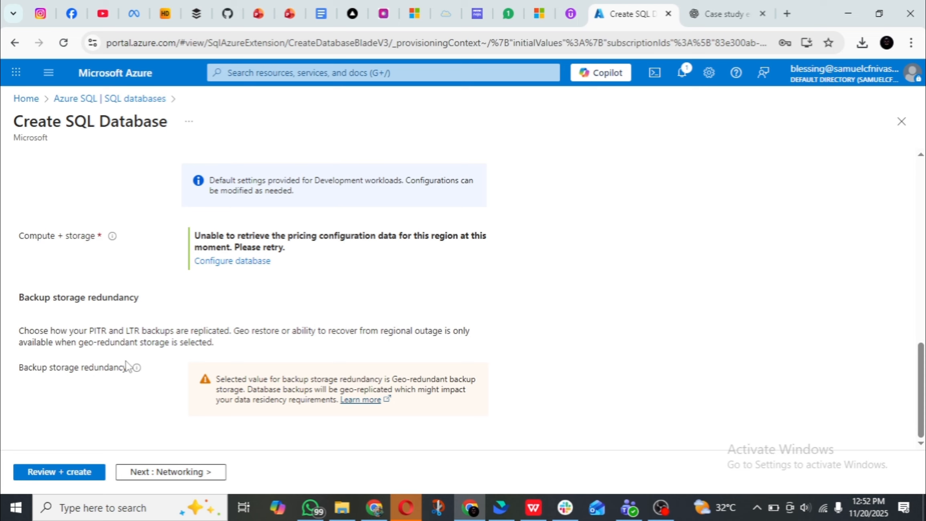
{"action": "scroll", "coordinate": [125, 366], "scroll_direction": "up", "scroll_amount": 5}
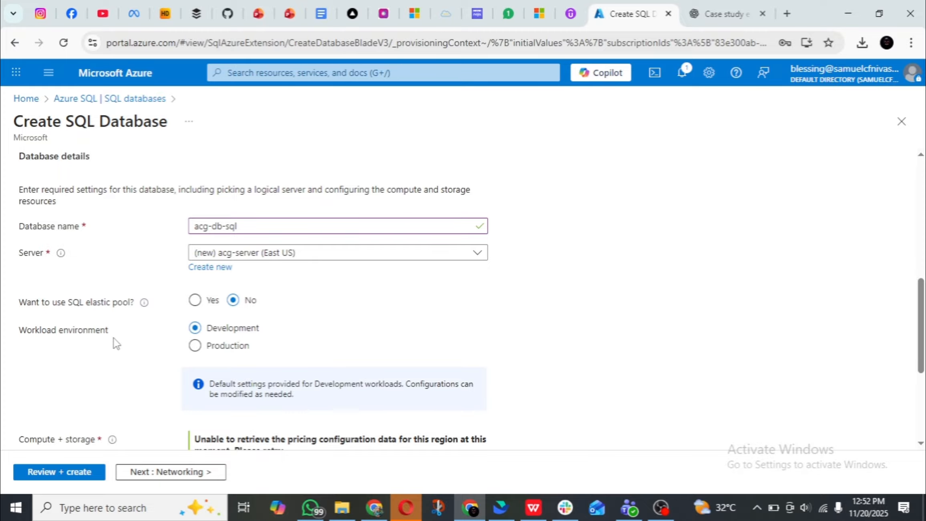
{"action": "scroll", "coordinate": [216, 324], "scroll_direction": "down", "scroll_amount": 3}
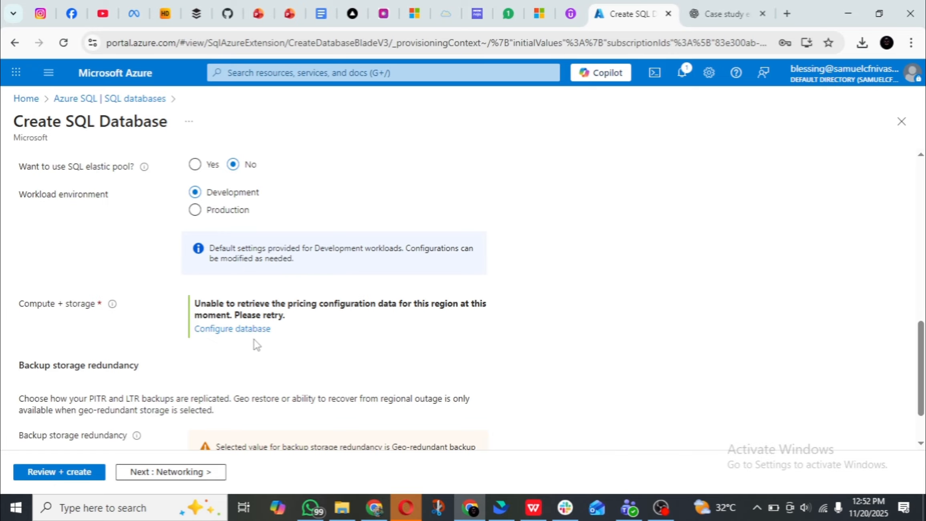
{"action": "scroll", "coordinate": [201, 306], "scroll_direction": "down", "scroll_amount": 2}
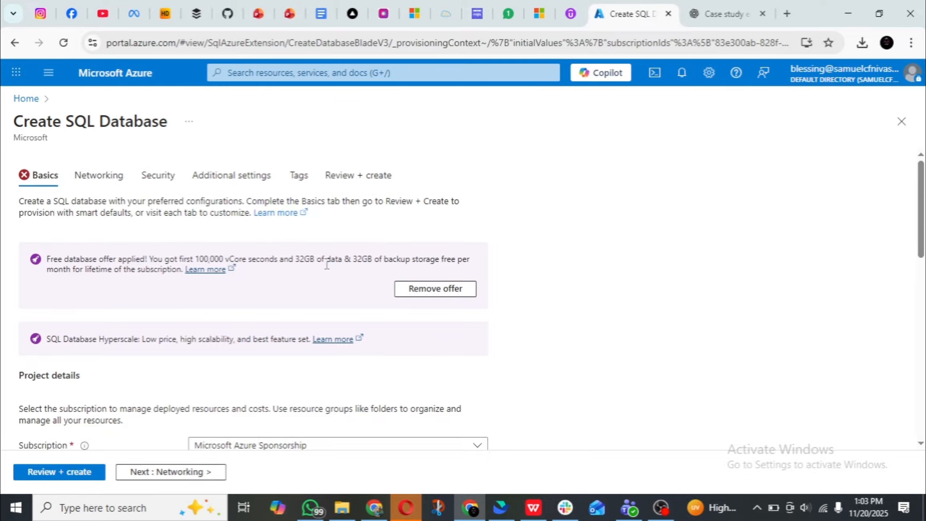
Assign the SQL database to the RG-MI resource group and name it acg-db-sql in the fresh creation form.
{"action": "scroll", "coordinate": [327, 264], "scroll_direction": "down", "scroll_amount": 5}
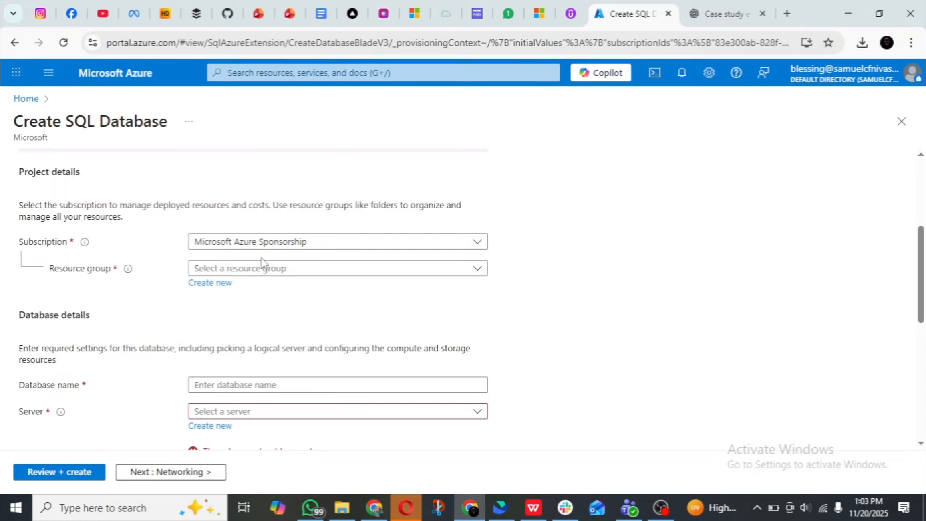
{"action": "left_click", "coordinate": [310, 268]}
{"action": "left_click", "coordinate": [216, 445]}
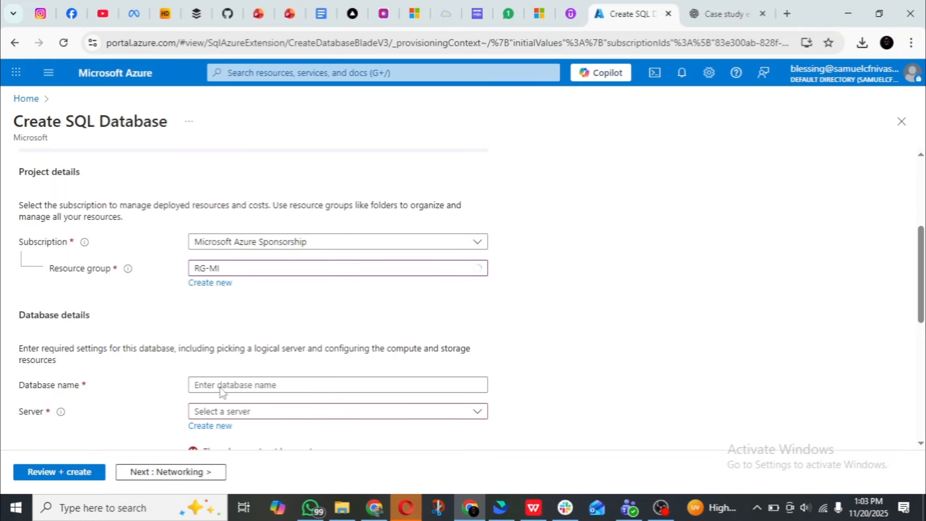
{"action": "scroll", "coordinate": [252, 260], "scroll_direction": "down", "scroll_amount": 3}
{"action": "left_click", "coordinate": [260, 248]}
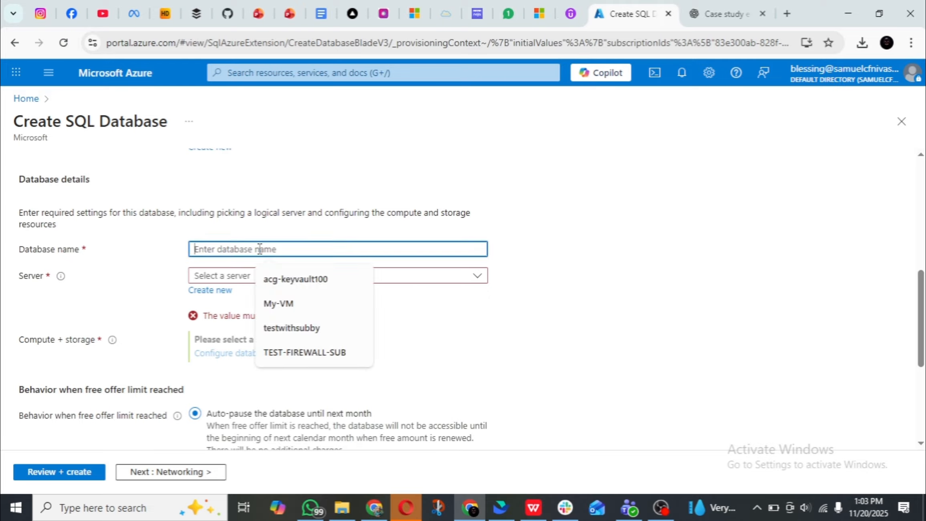
{"action": "key", "text": "super+v"}
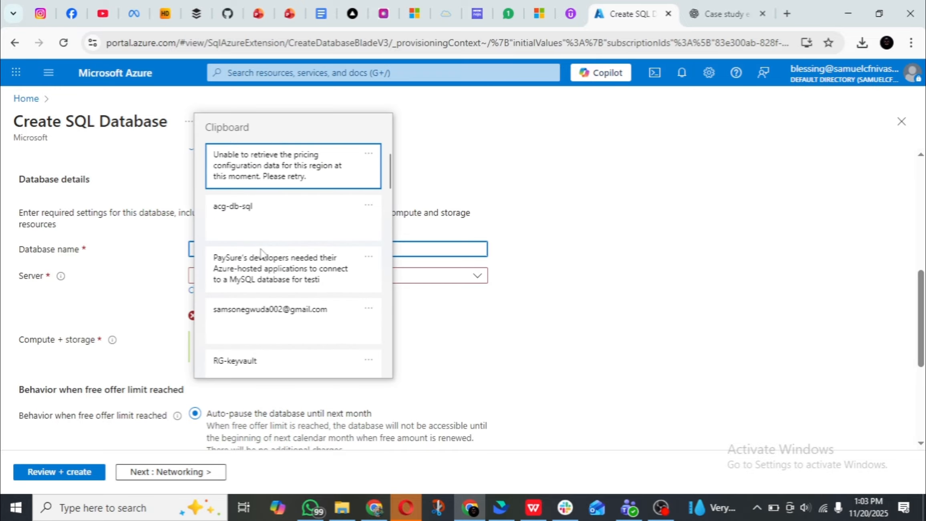
{"action": "left_click", "coordinate": [291, 237]}
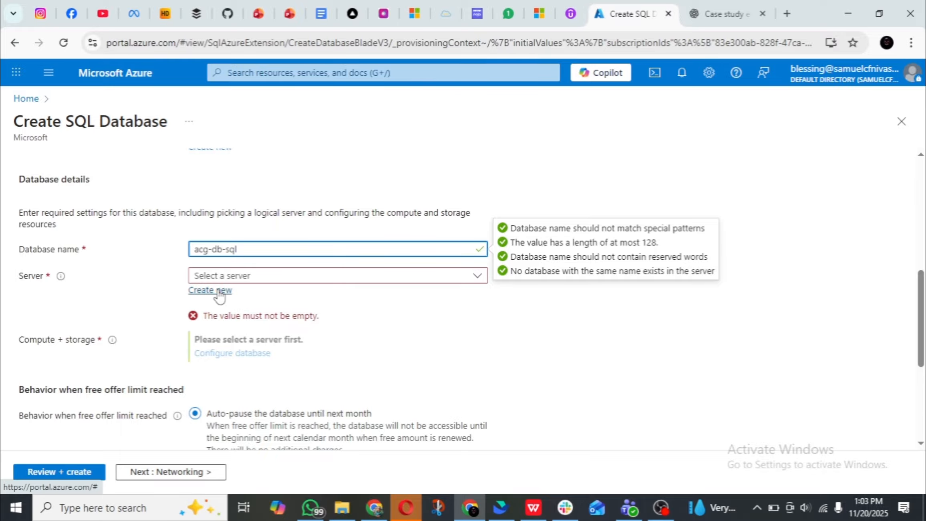
Check which existing servers are available for the SQL database.
{"action": "left_click", "coordinate": [340, 280]}
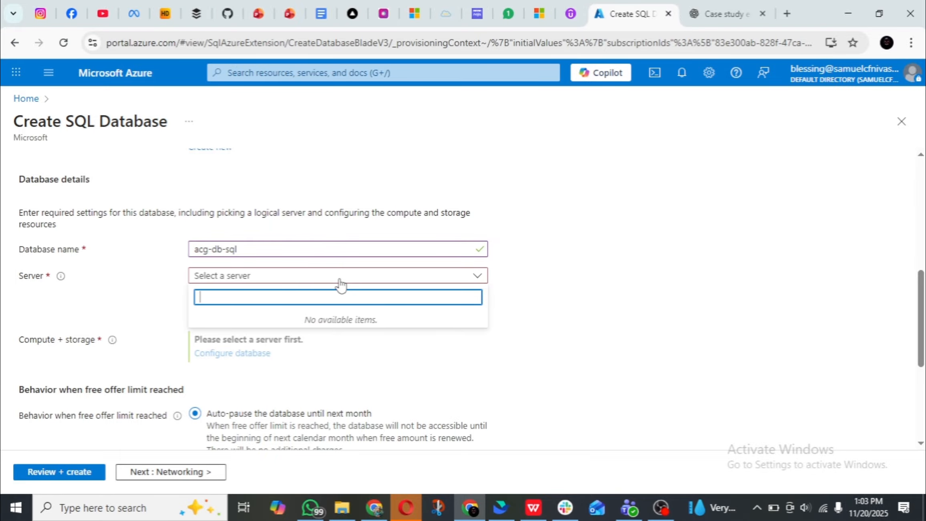
{"action": "left_click", "coordinate": [339, 280]}
{"action": "scroll", "coordinate": [496, 297], "scroll_direction": "up", "scroll_amount": 6}
{"action": "scroll", "coordinate": [496, 297], "scroll_direction": "up", "scroll_amount": 1}
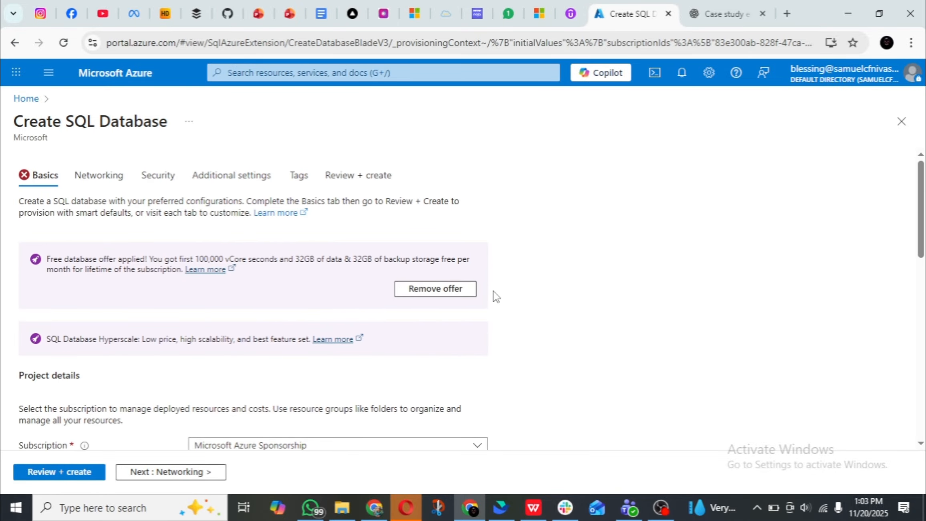
{"action": "scroll", "coordinate": [491, 292], "scroll_direction": "down", "scroll_amount": 8}
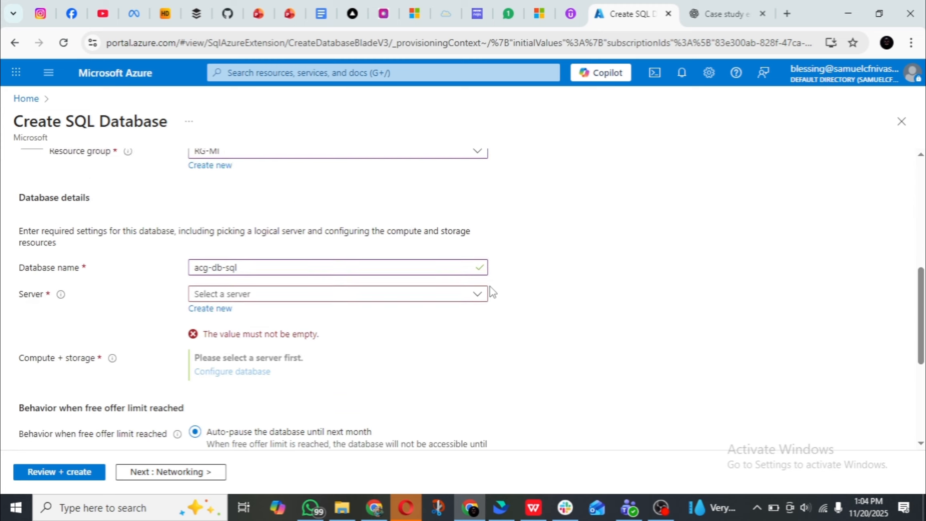
{"action": "left_click", "coordinate": [446, 276]}
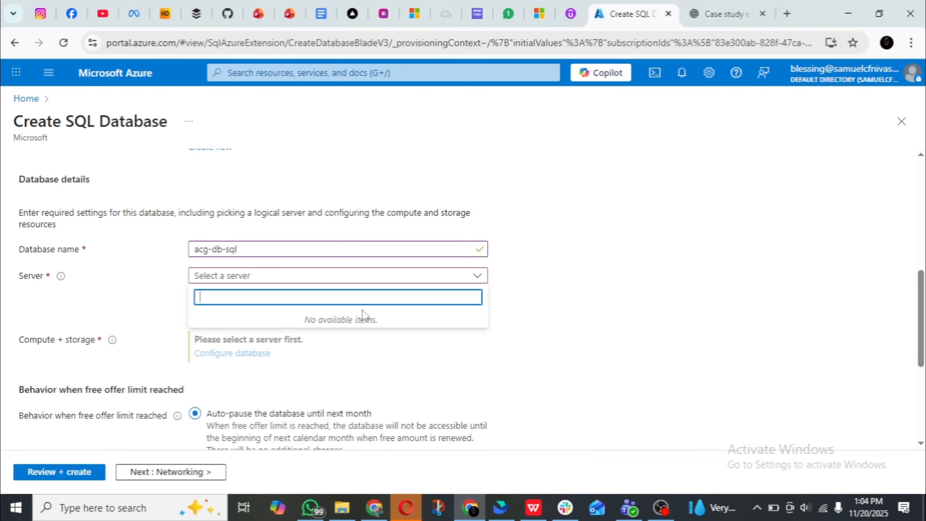
{"action": "left_click", "coordinate": [349, 284]}
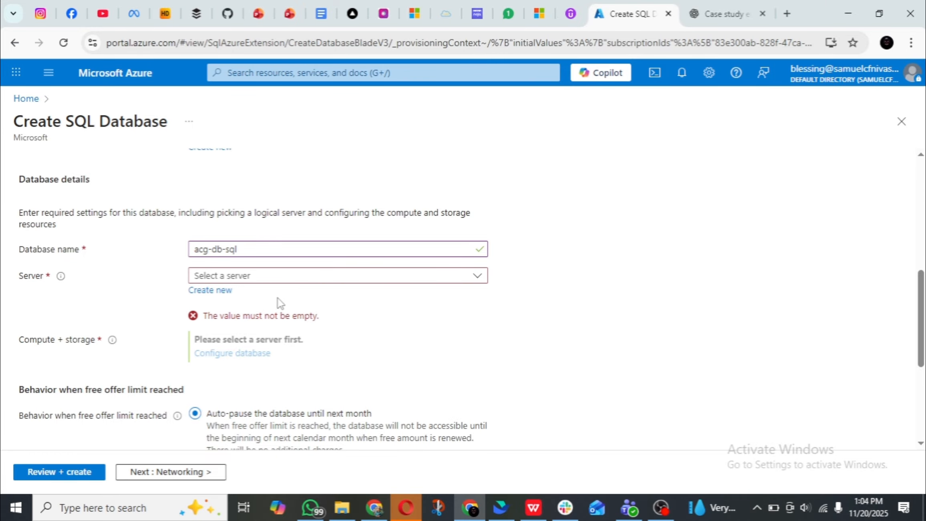
Start a new logical server for the database and enter acg-server as its name.
{"action": "left_click", "coordinate": [220, 291]}
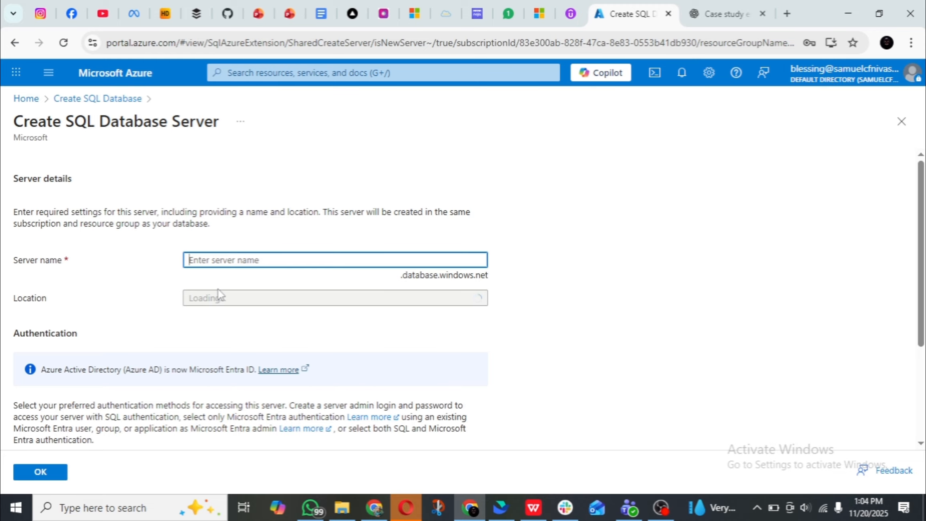
{"action": "type", "text": "acg"}
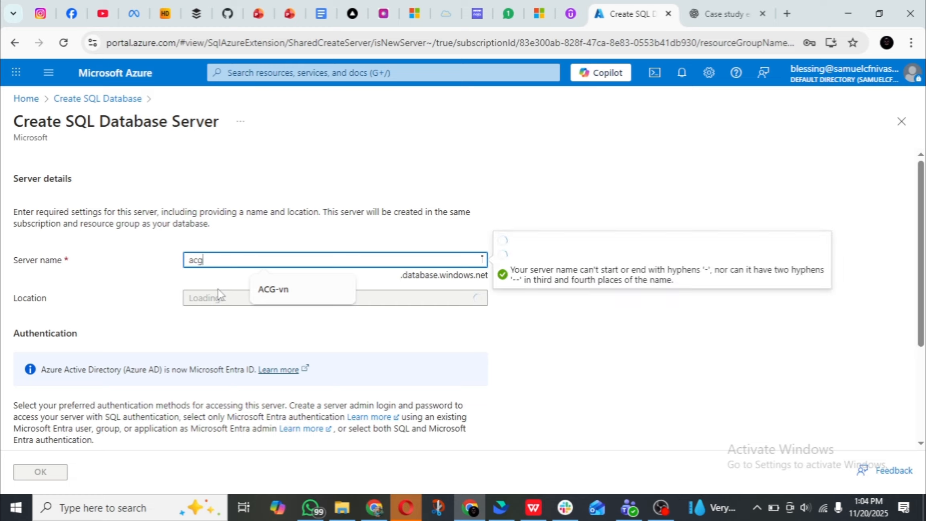
{"action": "type", "text": "-server"}
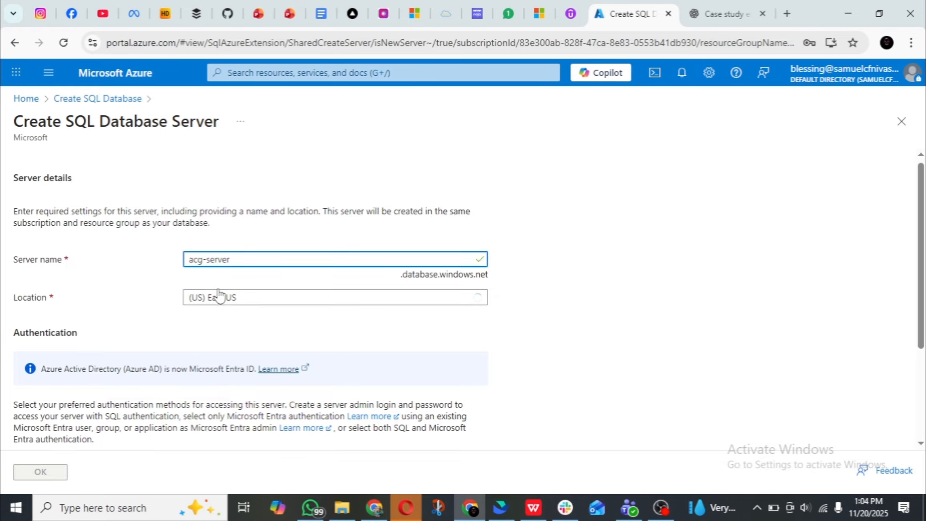
Check the new server's location and authentication settings, and discard the unsaved server form to return to the database form.
{"action": "scroll", "coordinate": [219, 293], "scroll_direction": "down", "scroll_amount": 3}
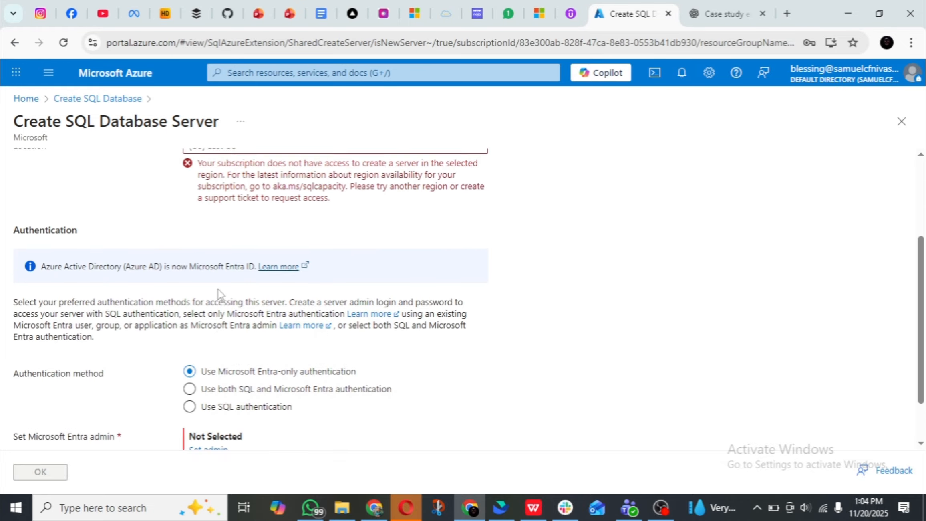
{"action": "scroll", "coordinate": [219, 293], "scroll_direction": "up", "scroll_amount": 2}
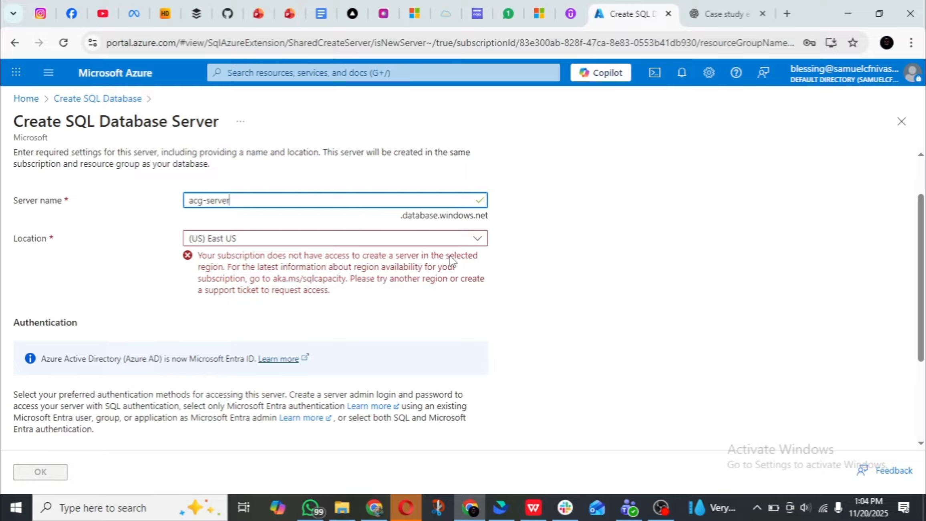
{"action": "scroll", "coordinate": [439, 257], "scroll_direction": "down", "scroll_amount": 3}
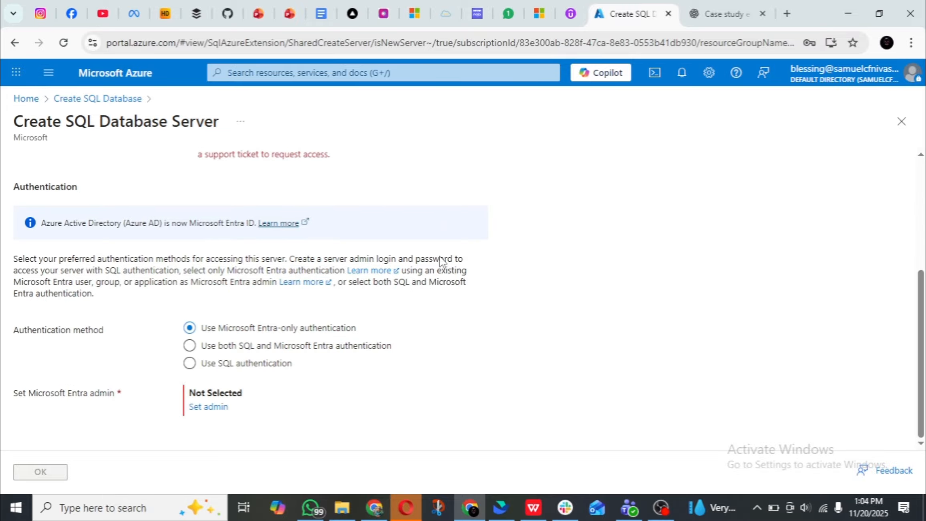
{"action": "scroll", "coordinate": [440, 256], "scroll_direction": "up", "scroll_amount": 1}
{"action": "scroll", "coordinate": [440, 257], "scroll_direction": "up", "scroll_amount": 1}
{"action": "scroll", "coordinate": [440, 259], "scroll_direction": "down", "scroll_amount": 2}
{"action": "scroll", "coordinate": [440, 257], "scroll_direction": "up", "scroll_amount": 6}
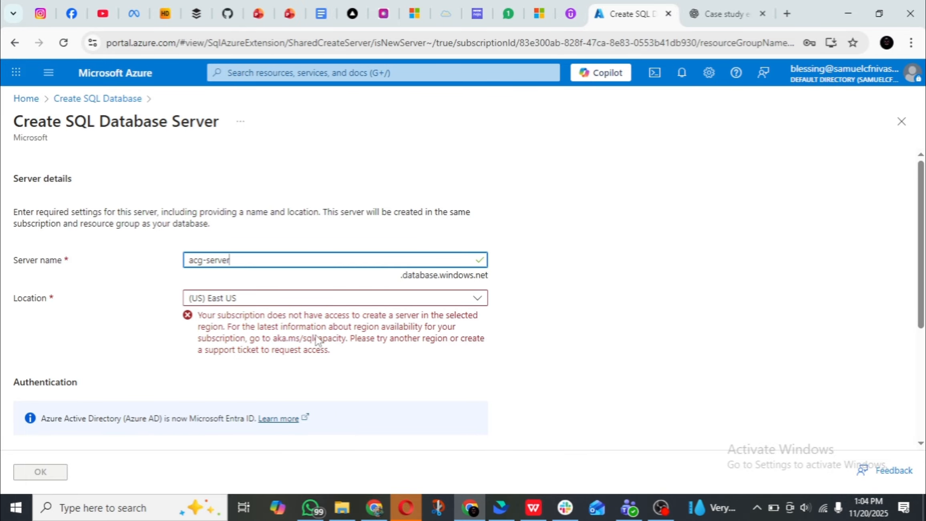
{"action": "left_click", "coordinate": [93, 100]}
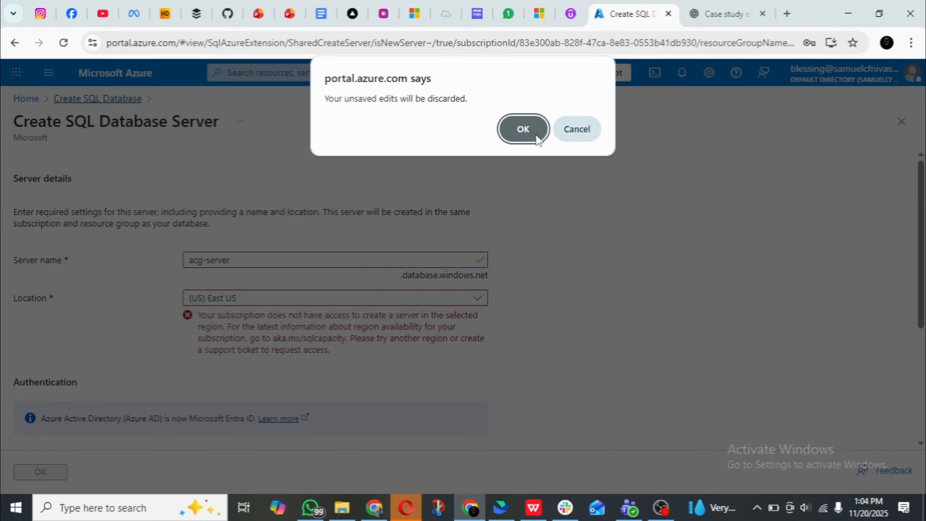
{"action": "left_click", "coordinate": [523, 129]}
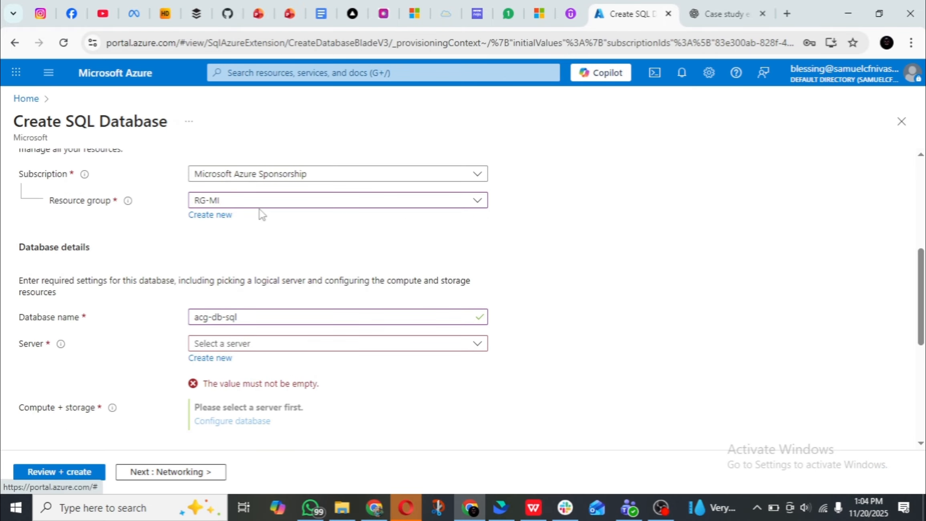
{"action": "scroll", "coordinate": [262, 214], "scroll_direction": "up", "scroll_amount": 2}
{"action": "left_click", "coordinate": [206, 283]}
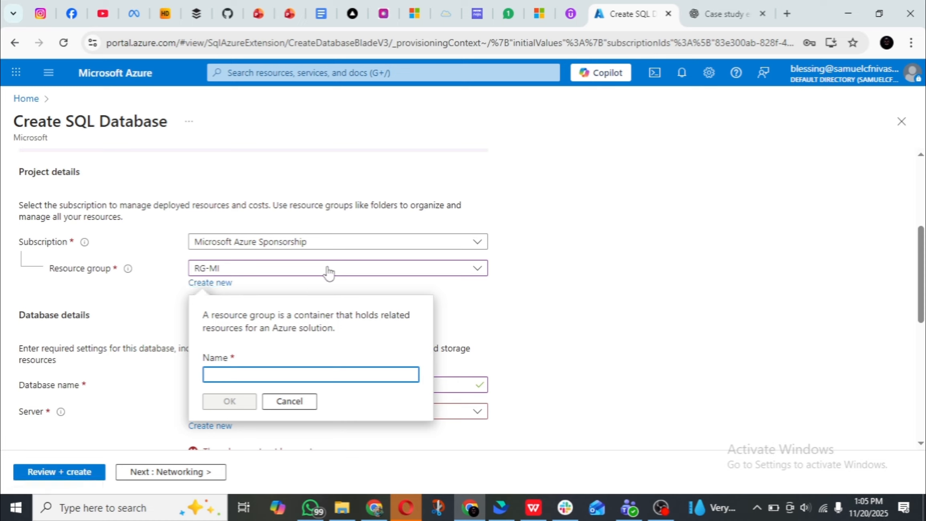
{"action": "left_click", "coordinate": [518, 308]}
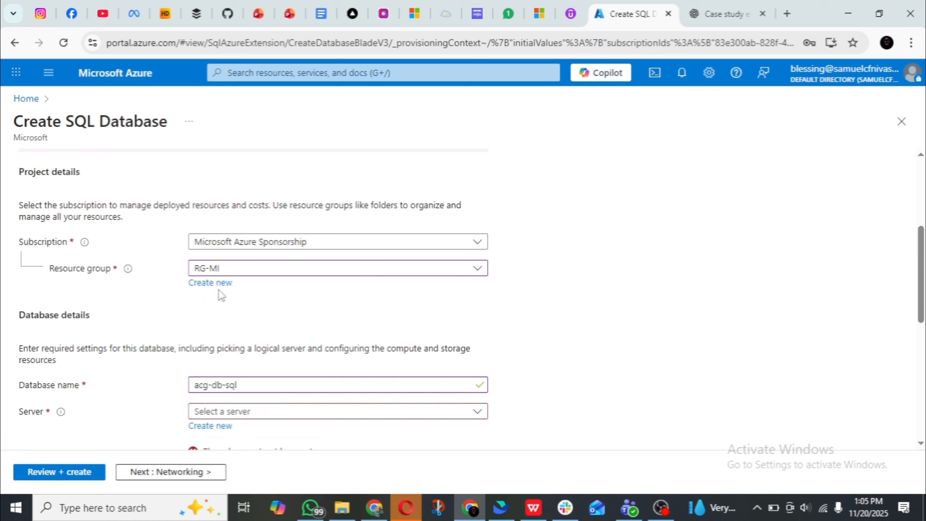
{"action": "left_click", "coordinate": [199, 283]}
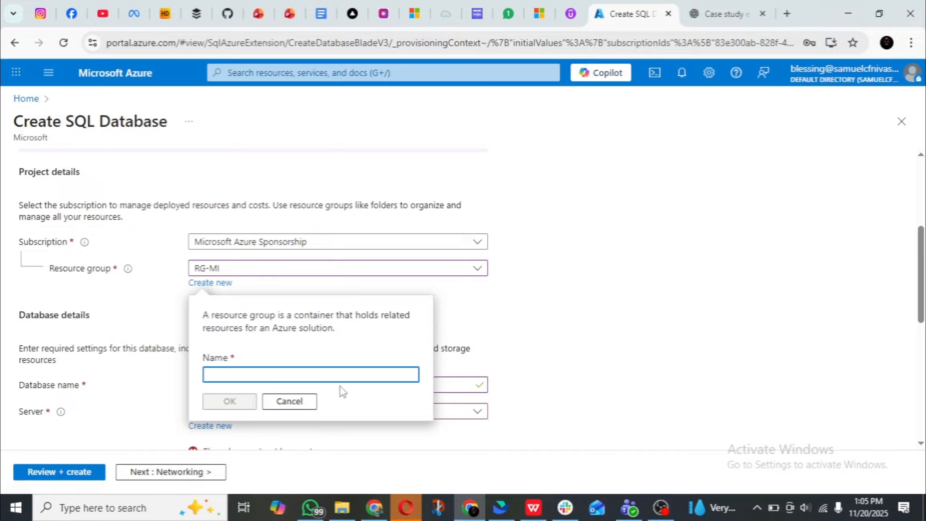
{"action": "left_click", "coordinate": [478, 319]}
Look over the database form once more, discard its unsaved edits and return to the portal's home page.
{"action": "scroll", "coordinate": [232, 304], "scroll_direction": "down", "scroll_amount": 5}
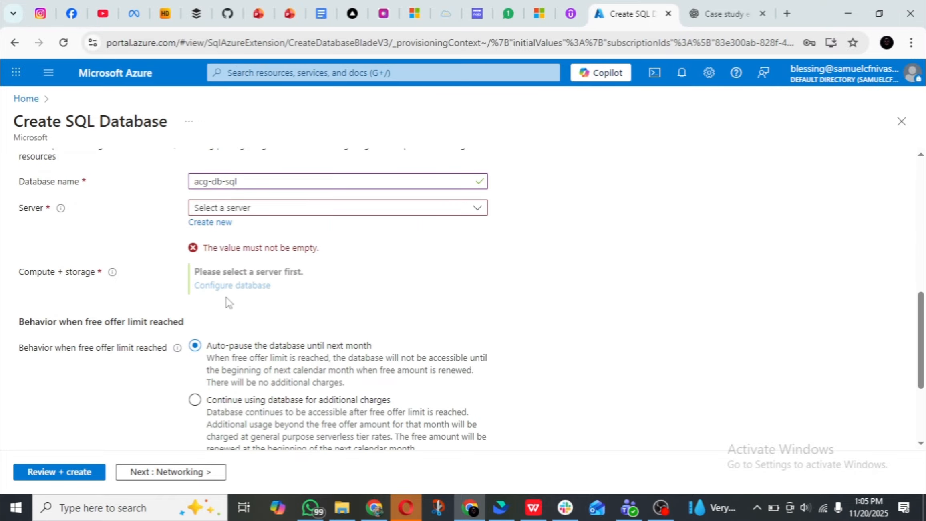
{"action": "scroll", "coordinate": [227, 303], "scroll_direction": "down", "scroll_amount": 3}
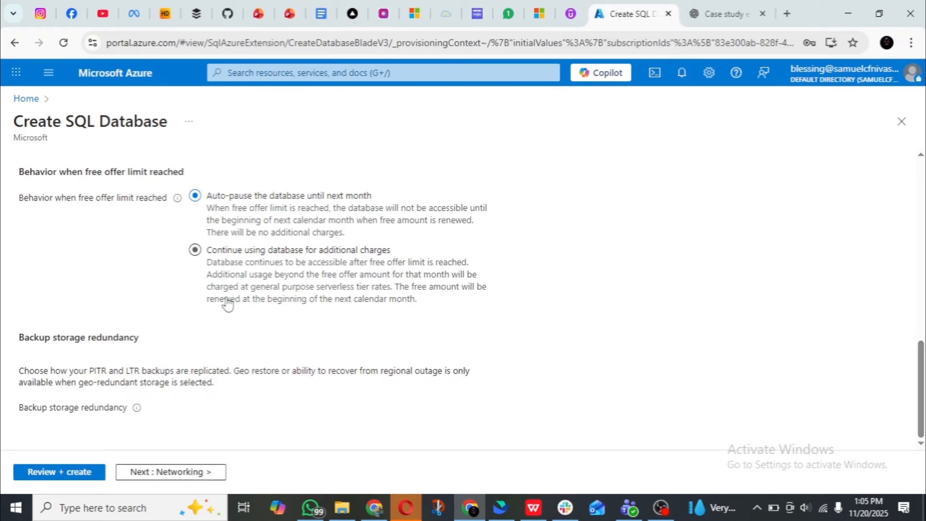
{"action": "scroll", "coordinate": [228, 303], "scroll_direction": "up", "scroll_amount": 7}
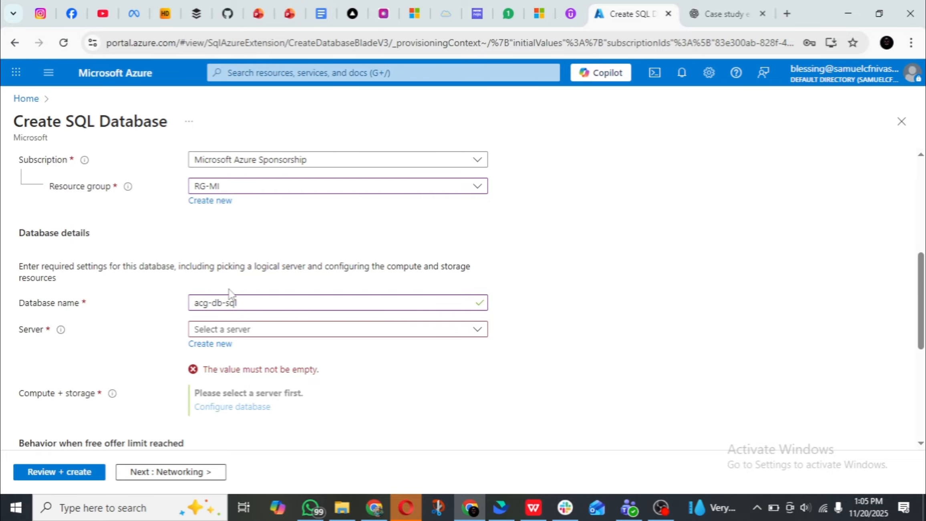
{"action": "scroll", "coordinate": [229, 293], "scroll_direction": "up", "scroll_amount": 2}
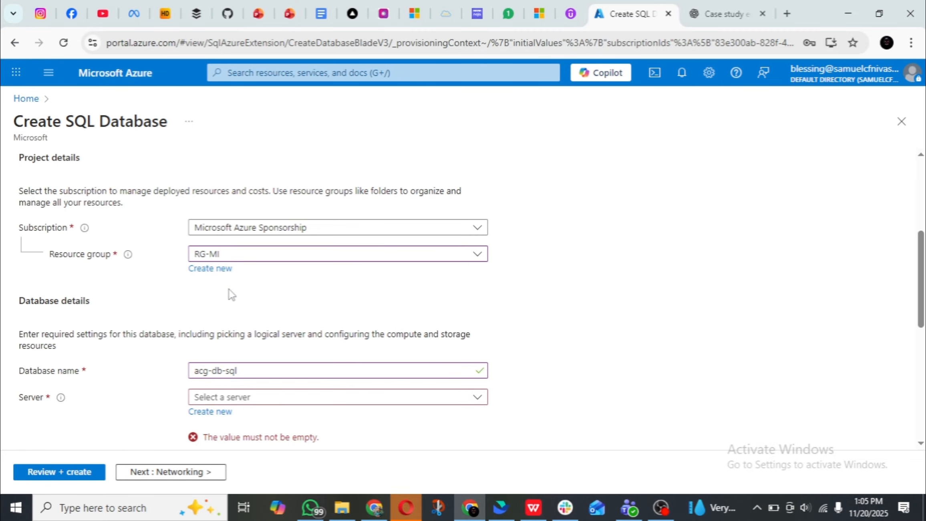
{"action": "scroll", "coordinate": [230, 294], "scroll_direction": "down", "scroll_amount": 5}
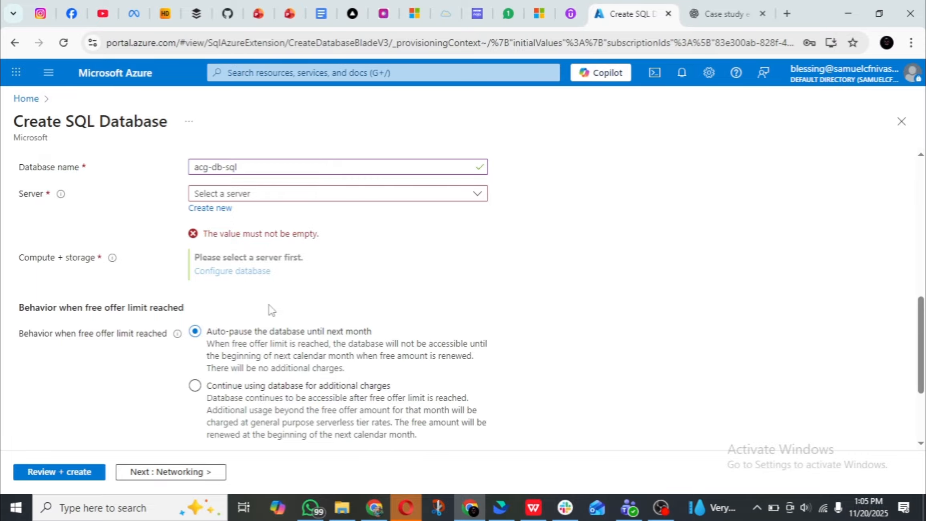
{"action": "scroll", "coordinate": [272, 310], "scroll_direction": "up", "scroll_amount": 5}
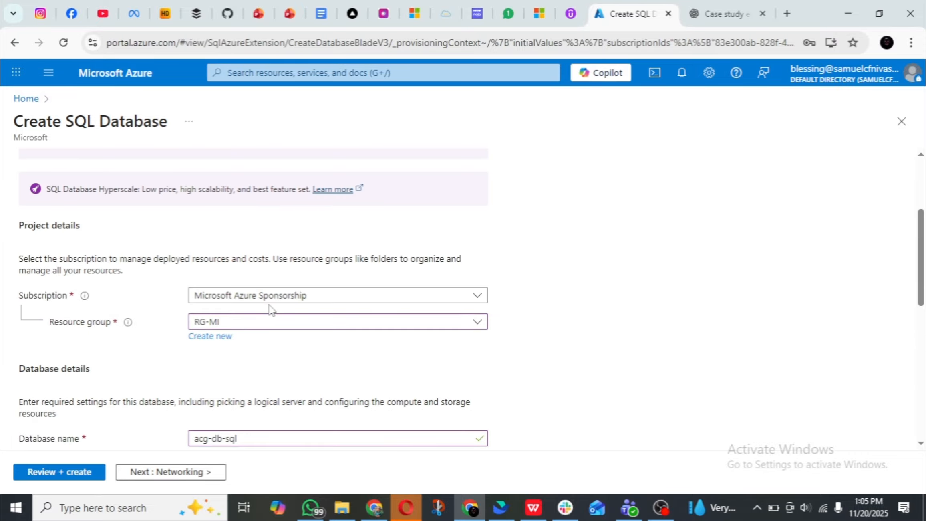
{"action": "scroll", "coordinate": [272, 309], "scroll_direction": "down", "scroll_amount": 4}
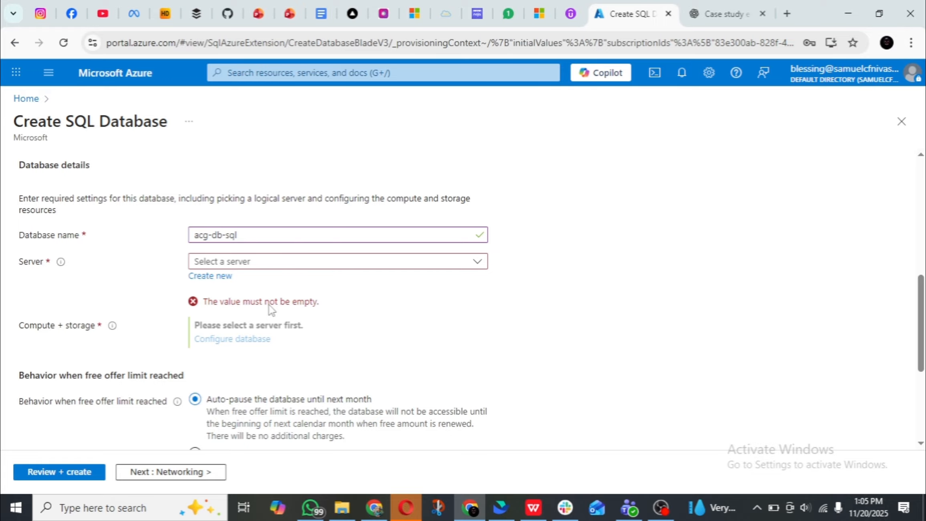
{"action": "left_click", "coordinate": [33, 103]}
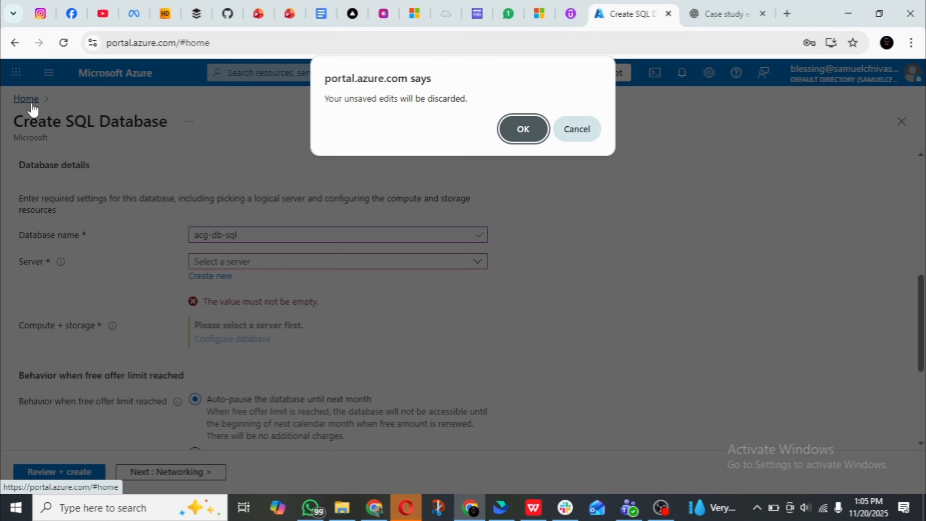
{"action": "left_click", "coordinate": [523, 128]}
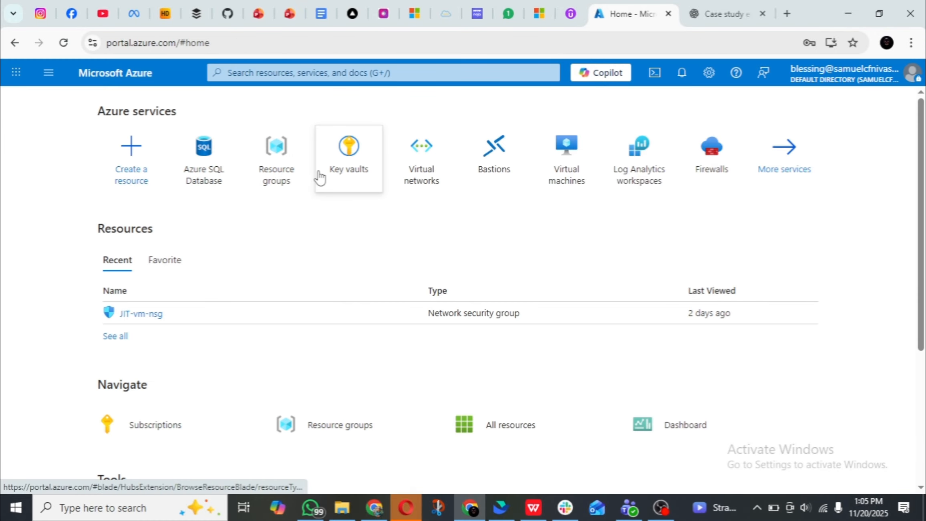
Go to the resource groups list and open the form for creating a new resource group.
{"action": "left_click", "coordinate": [49, 72]}
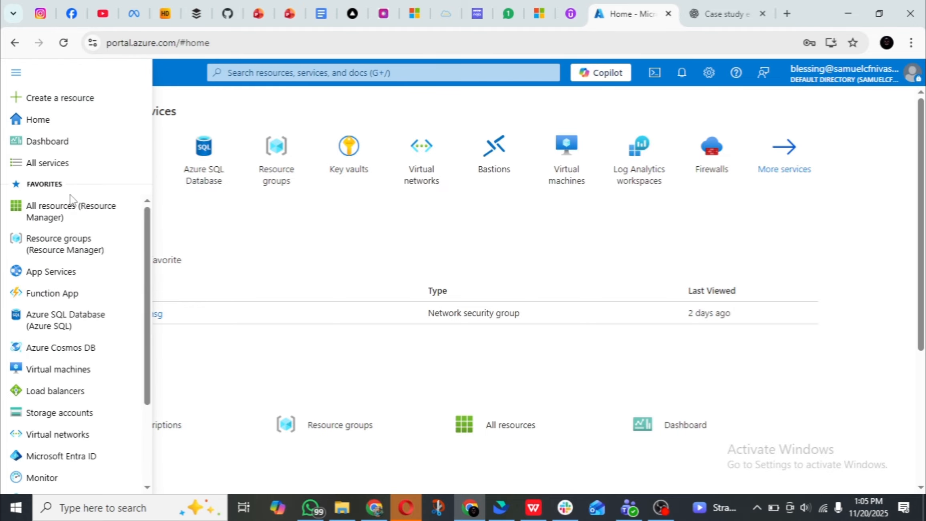
{"action": "mouse_move", "coordinate": [77, 326]}
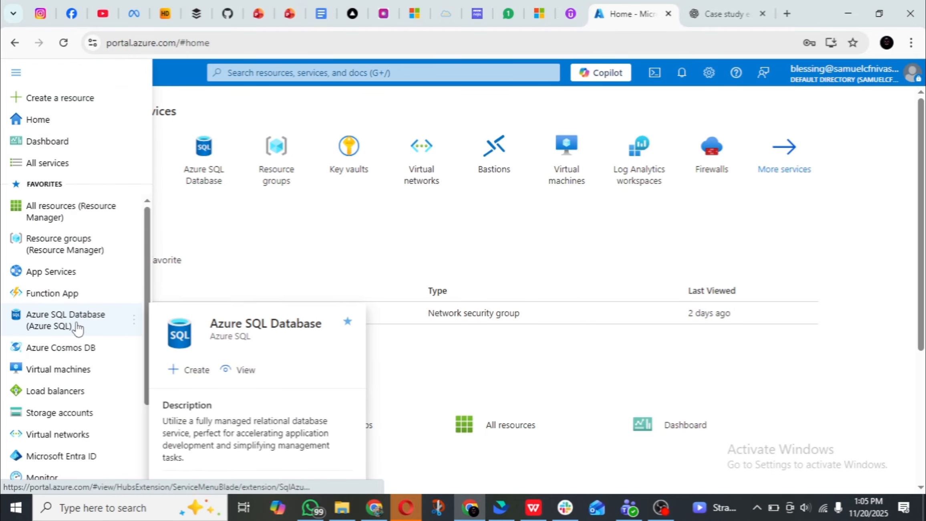
{"action": "left_click", "coordinate": [68, 245]}
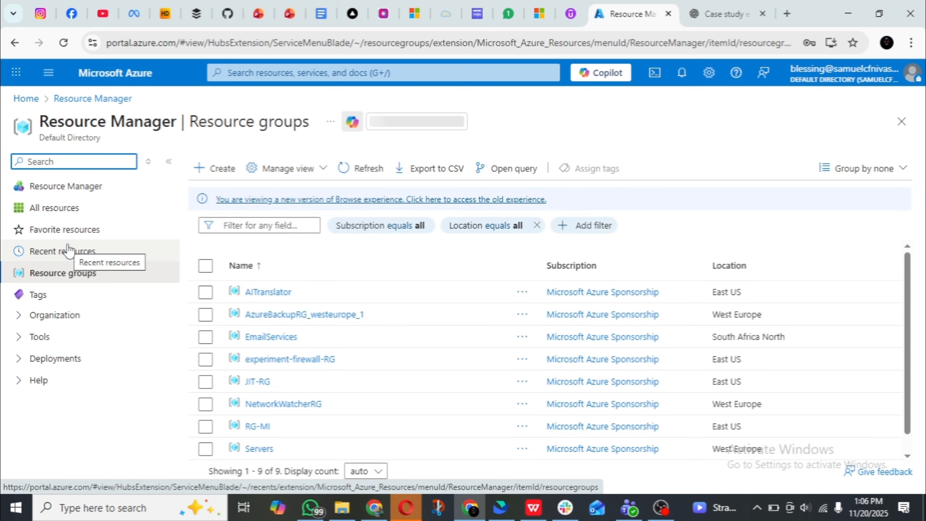
{"action": "left_click", "coordinate": [211, 173]}
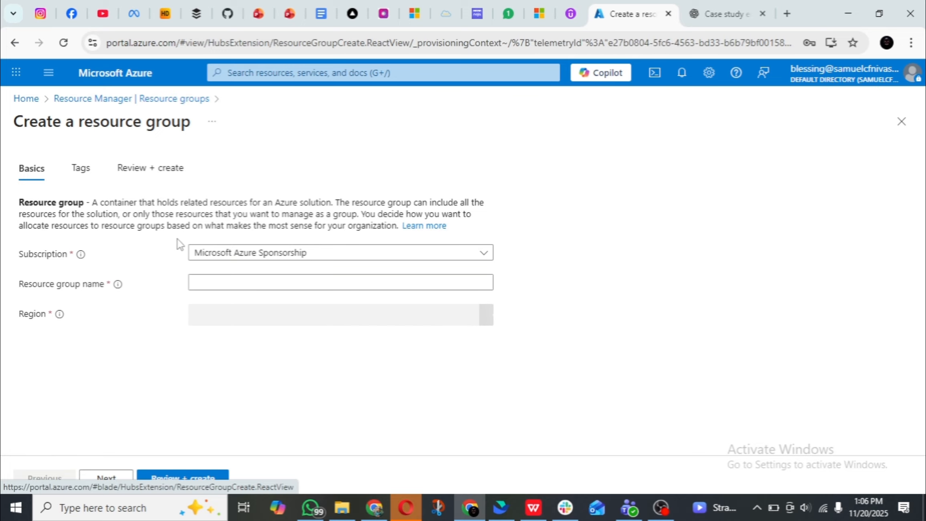
Name the new resource group sql-rg-db under the Microsoft Azure Sponsorship subscription.
{"action": "left_click", "coordinate": [271, 286]}
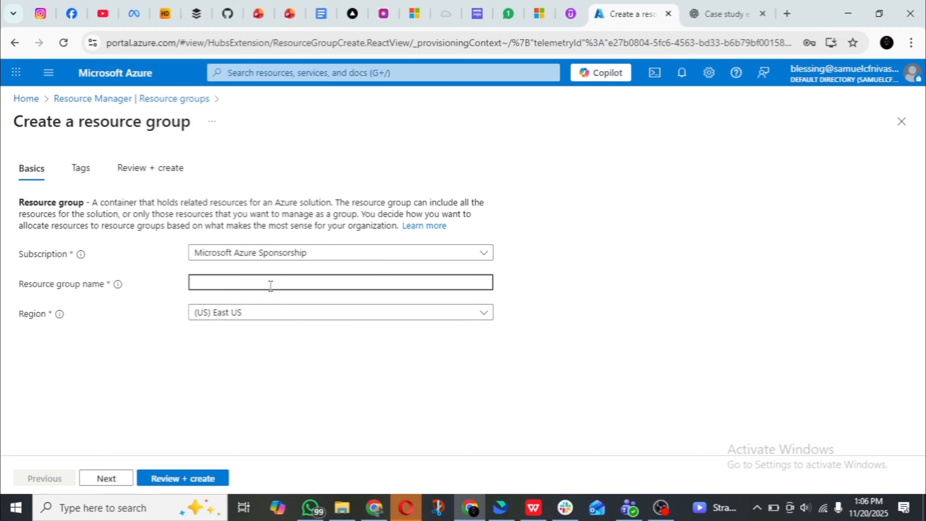
{"action": "type", "text": "D"}
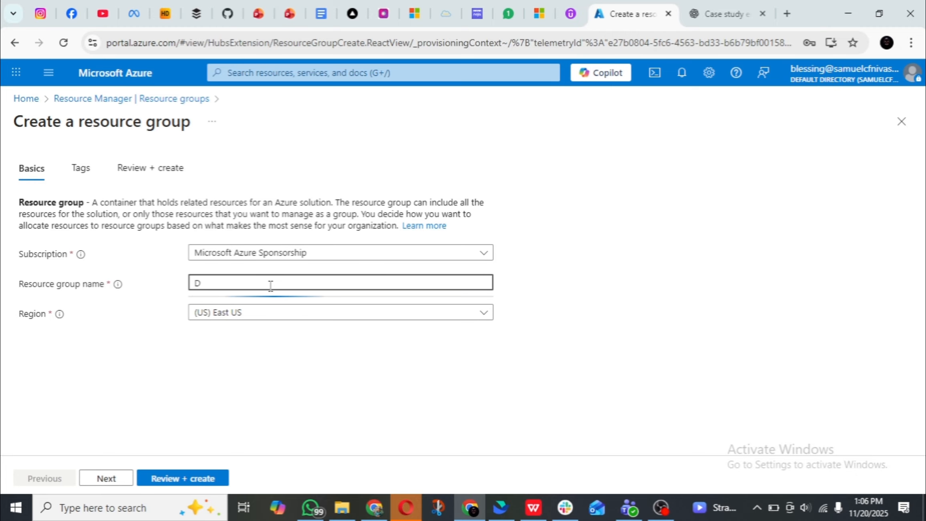
{"action": "type", "text": "b"}
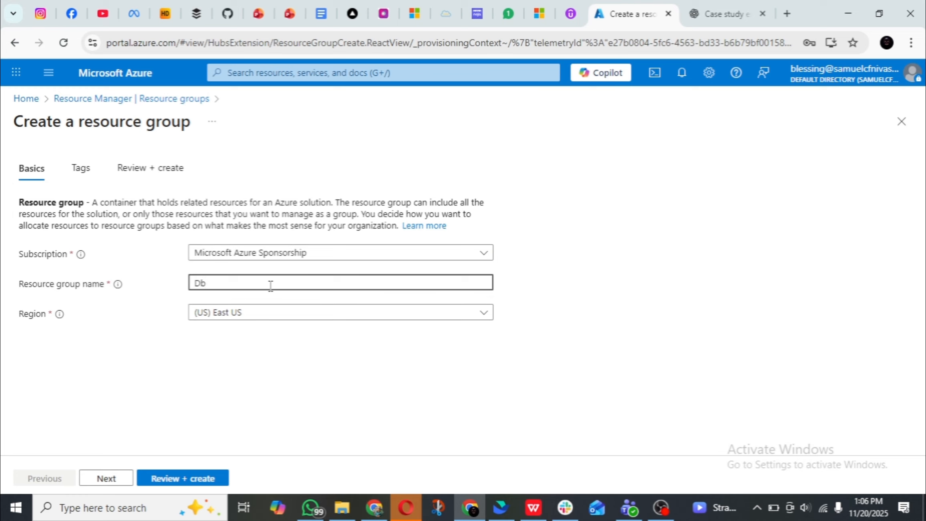
{"action": "key", "text": "BackSpace"}
{"action": "key", "text": "BackSpace"}
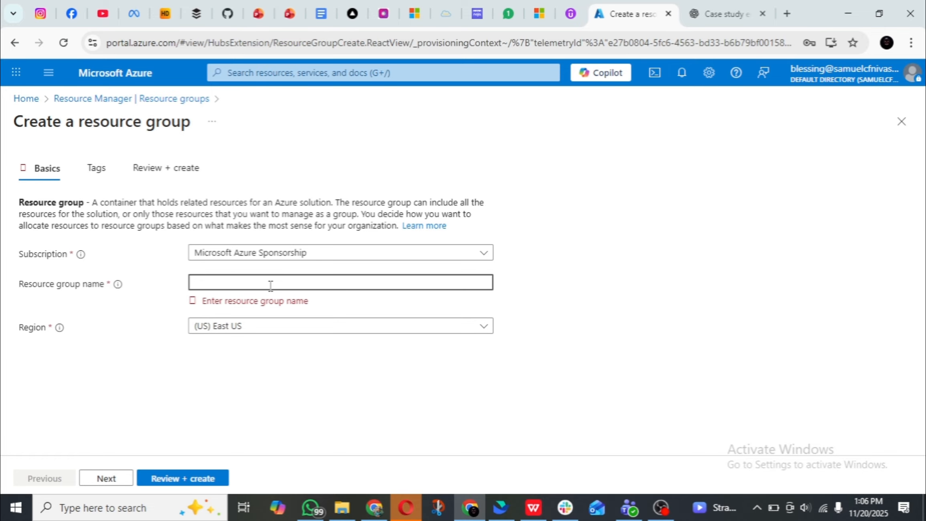
{"action": "type", "text": "sql-"}
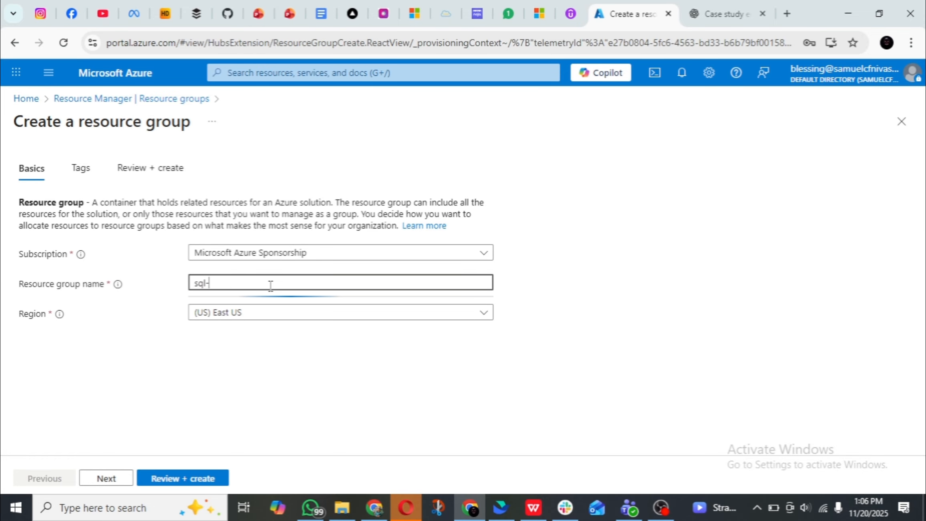
{"action": "type", "text": "rg-db"}
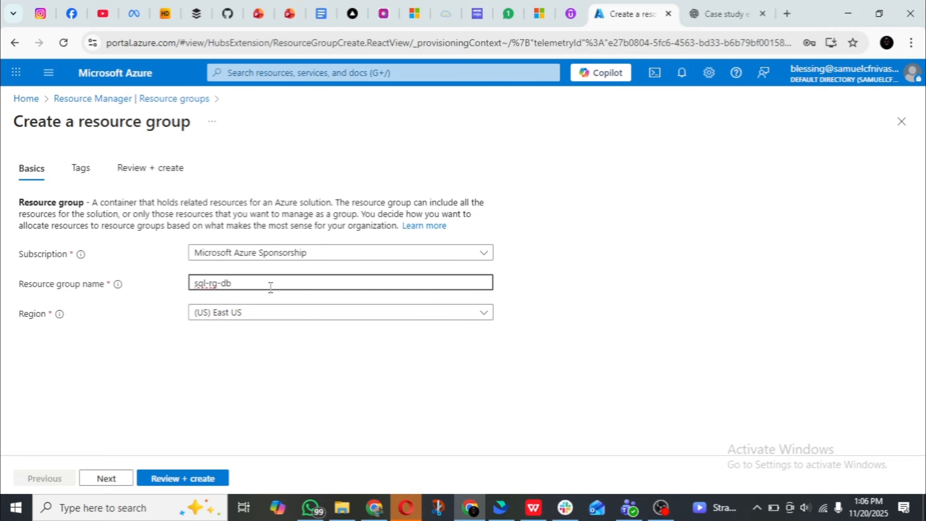
Set the resource group's region to (US) West US 2 and create the group.
{"action": "left_click", "coordinate": [279, 320]}
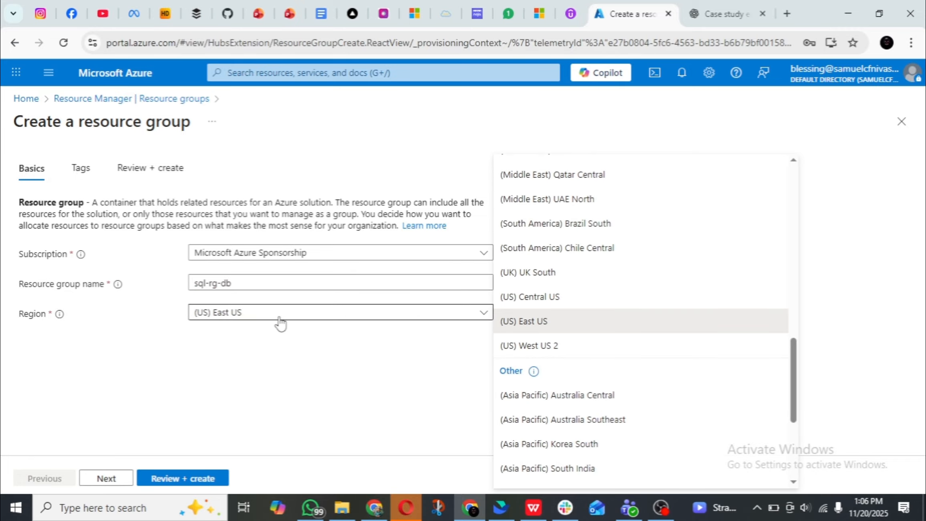
{"action": "left_click", "coordinate": [567, 349]}
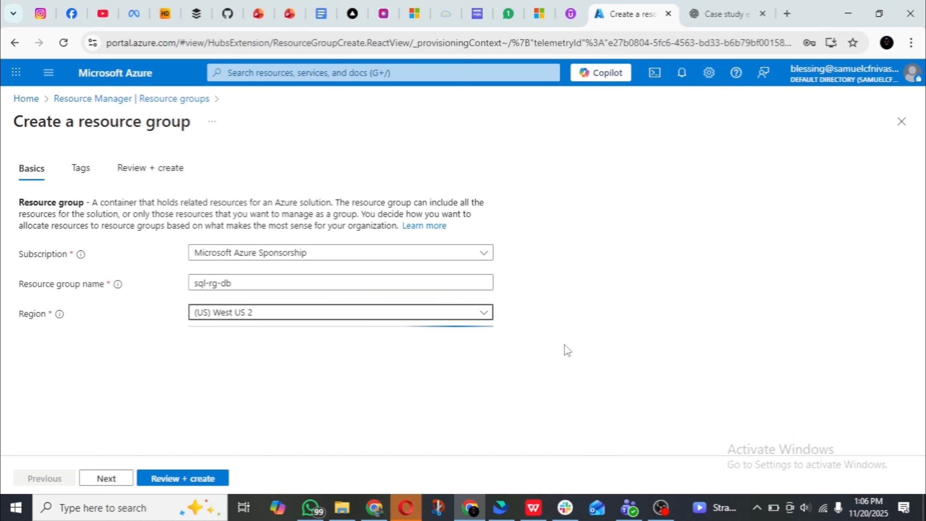
{"action": "left_click", "coordinate": [183, 478]}
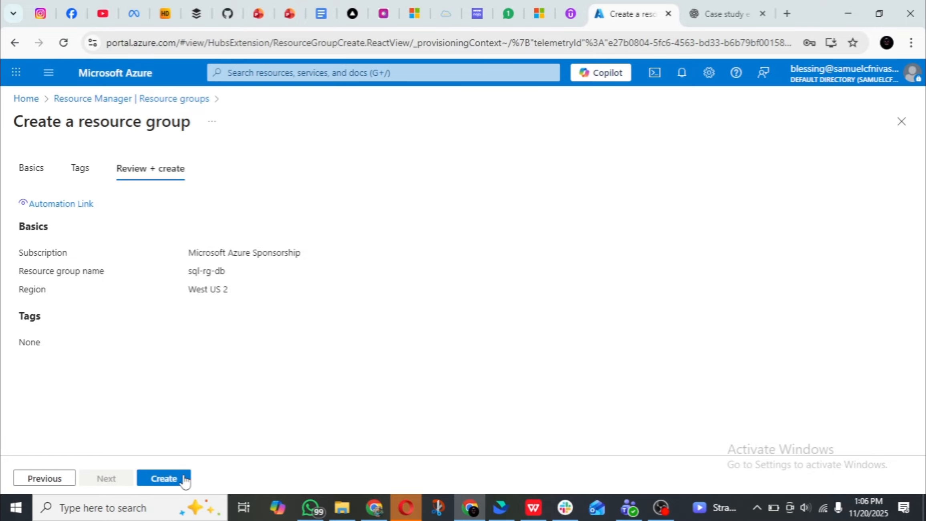
{"action": "left_click", "coordinate": [164, 478]}
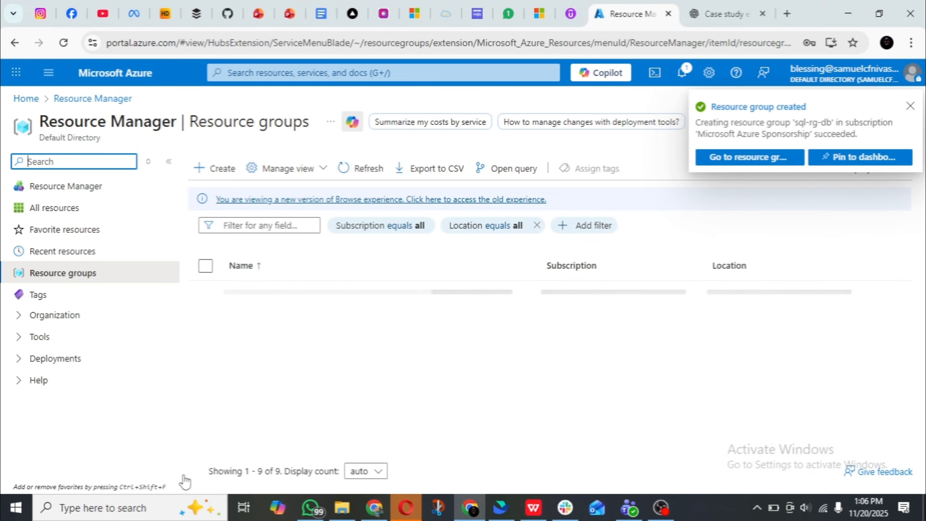
Start a new Azure SQL database and assign it to the resource group sql-rg-db.
{"action": "left_click", "coordinate": [49, 79]}
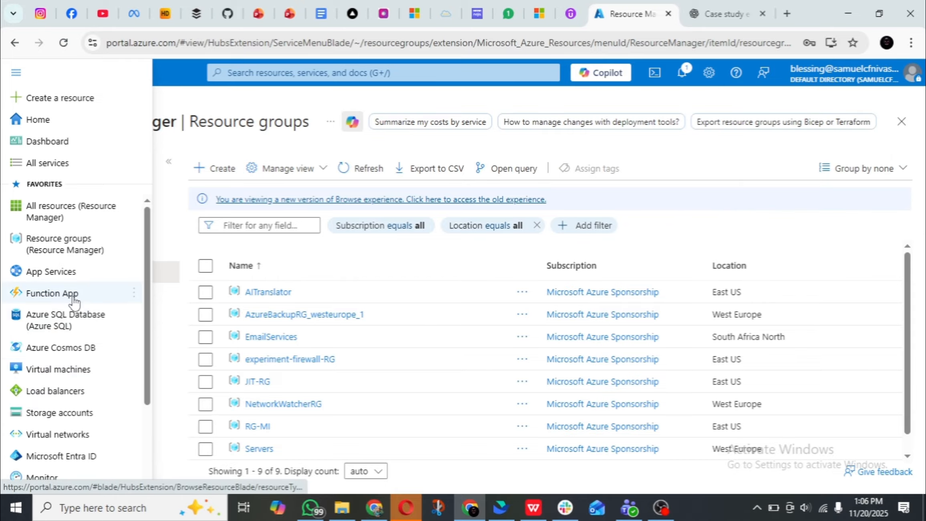
{"action": "left_click", "coordinate": [77, 316]}
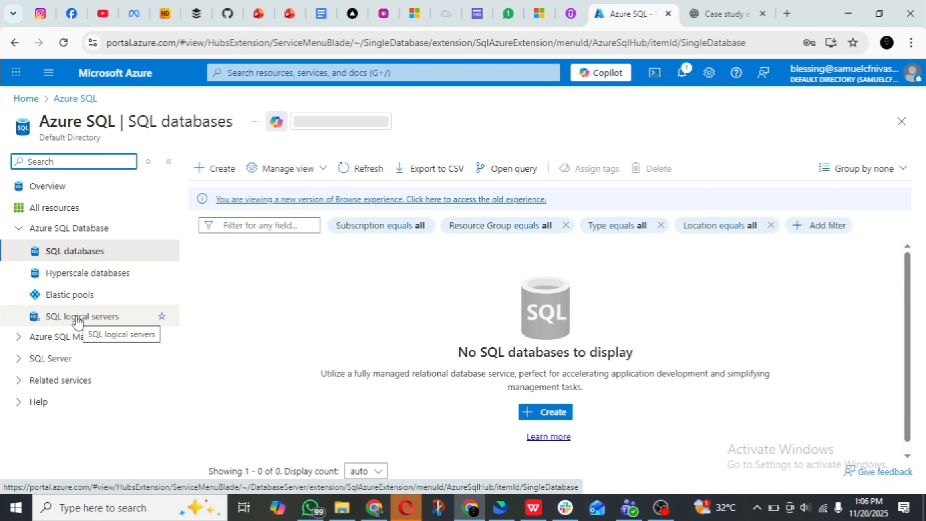
{"action": "left_click", "coordinate": [205, 175]}
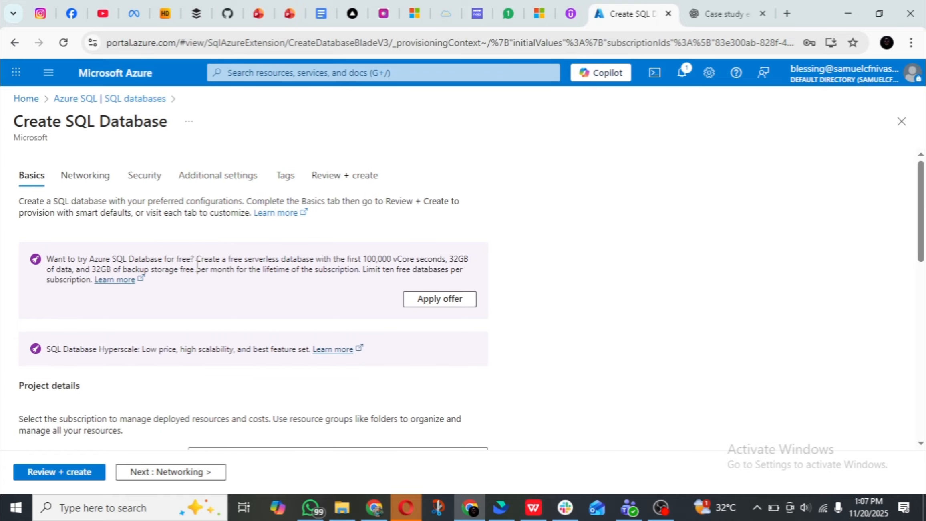
{"action": "scroll", "coordinate": [197, 265], "scroll_direction": "down", "scroll_amount": 2}
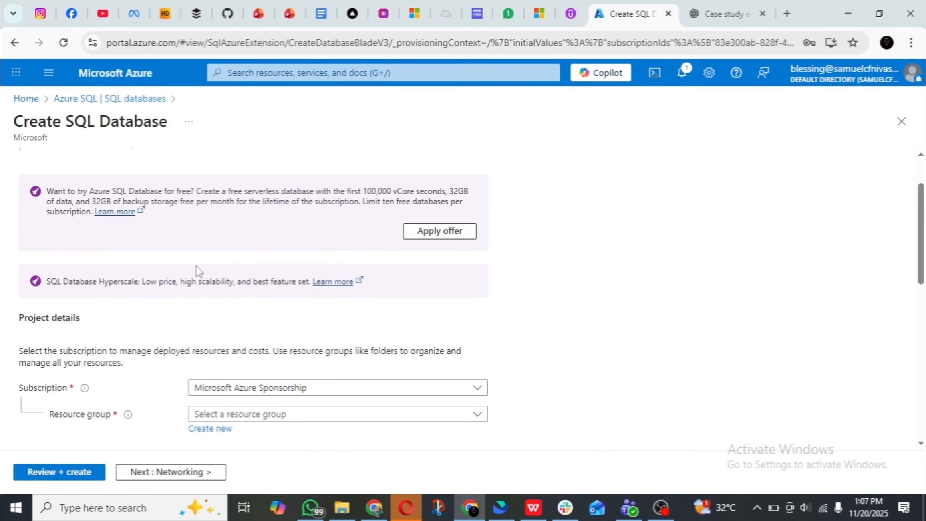
{"action": "scroll", "coordinate": [197, 269], "scroll_direction": "down", "scroll_amount": 4}
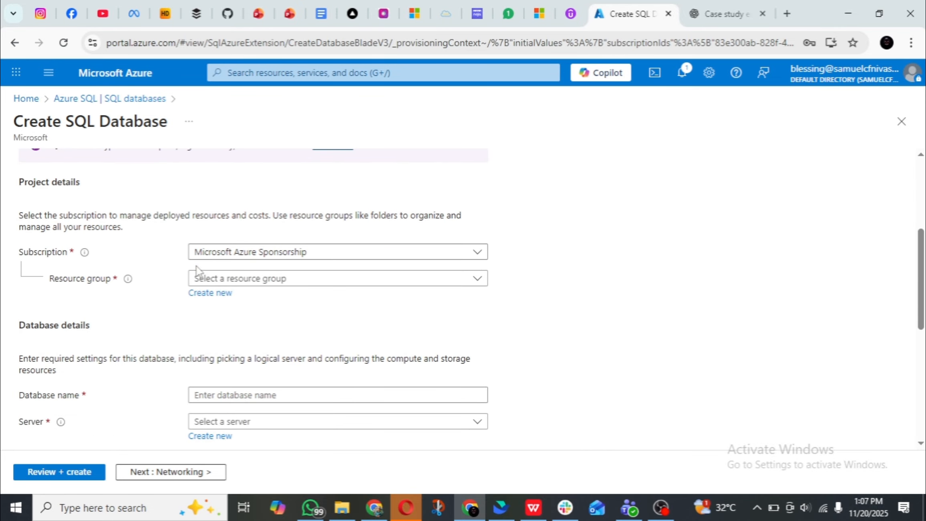
{"action": "left_click", "coordinate": [304, 283]}
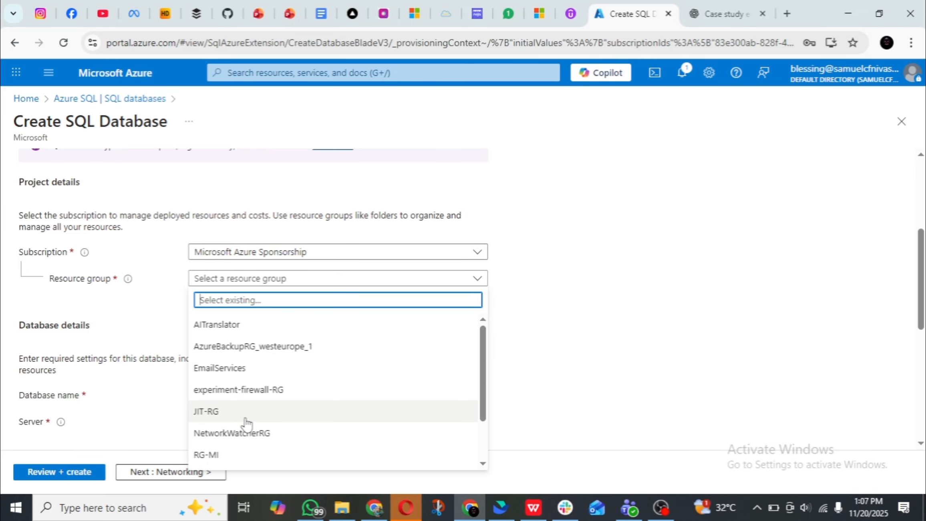
{"action": "scroll", "coordinate": [248, 421], "scroll_direction": "down", "scroll_amount": 2}
{"action": "left_click", "coordinate": [215, 438]}
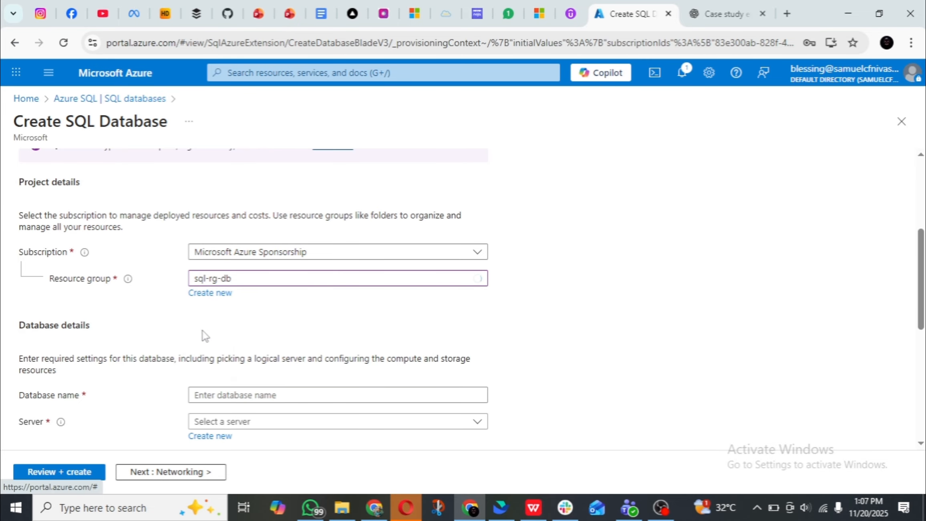
{"action": "scroll", "coordinate": [202, 327], "scroll_direction": "down", "scroll_amount": 3}
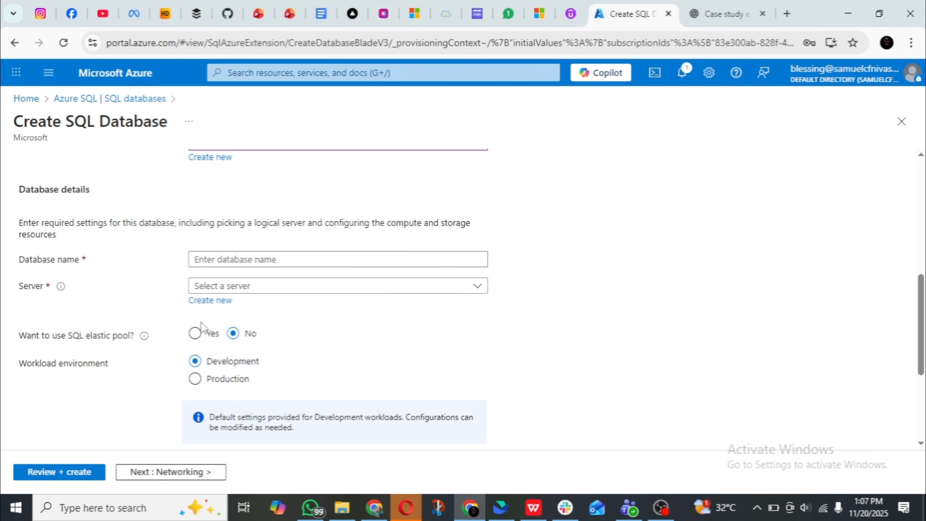
{"action": "scroll", "coordinate": [202, 328], "scroll_direction": "up", "scroll_amount": 2}
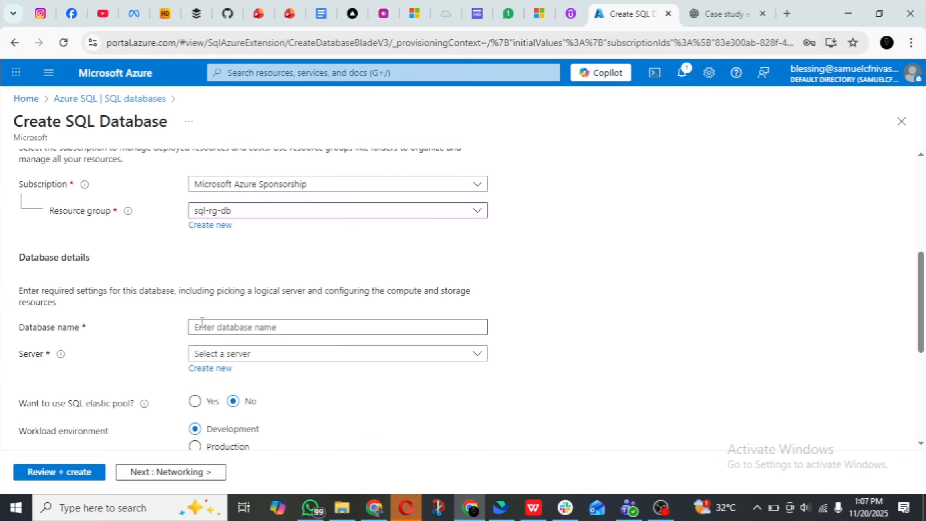
{"action": "scroll", "coordinate": [200, 324], "scroll_direction": "down", "scroll_amount": 2}
{"action": "left_click", "coordinate": [219, 256]}
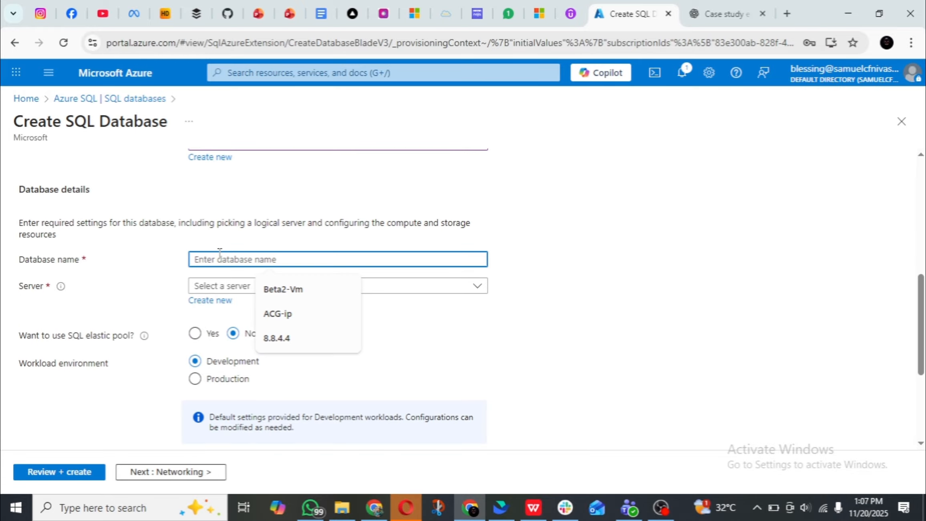
{"action": "key", "text": "super+v"}
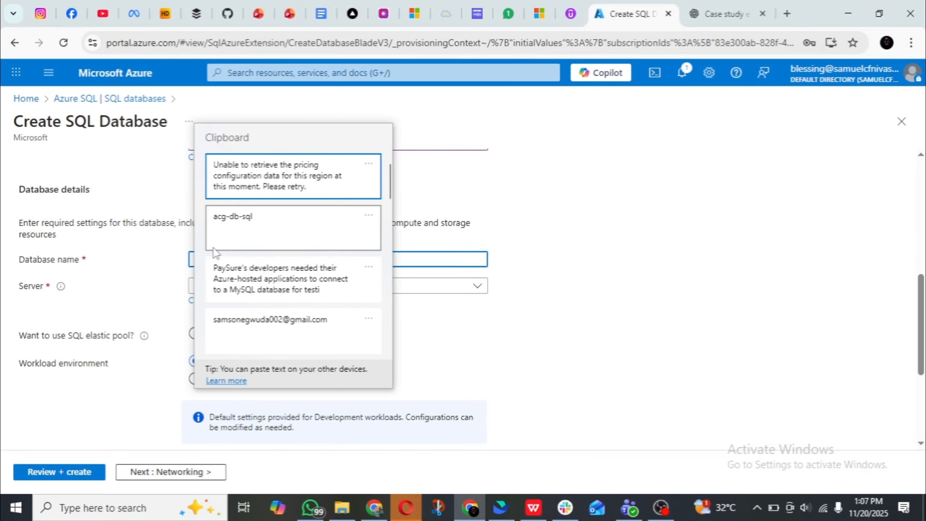
{"action": "scroll", "coordinate": [224, 259], "scroll_direction": "down", "scroll_amount": 5}
{"action": "scroll", "coordinate": [240, 258], "scroll_direction": "down", "scroll_amount": 3}
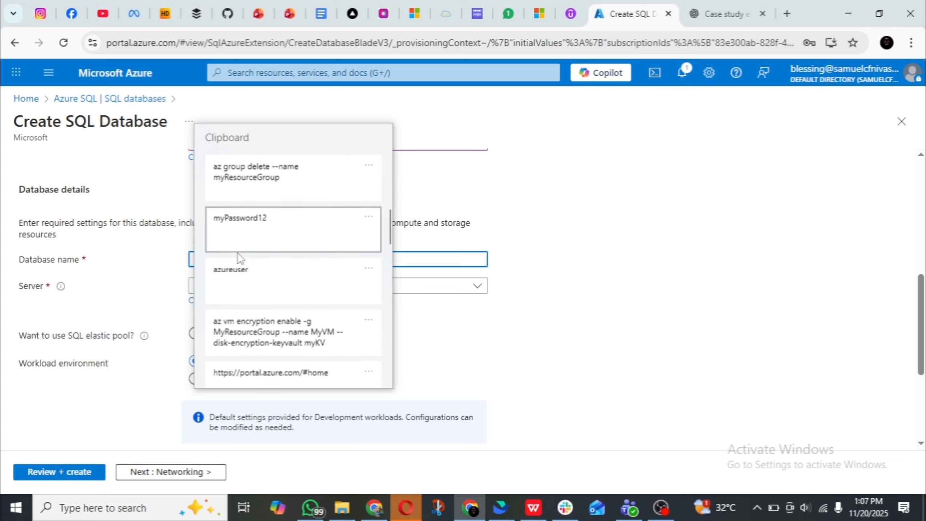
{"action": "scroll", "coordinate": [240, 260], "scroll_direction": "up", "scroll_amount": 7}
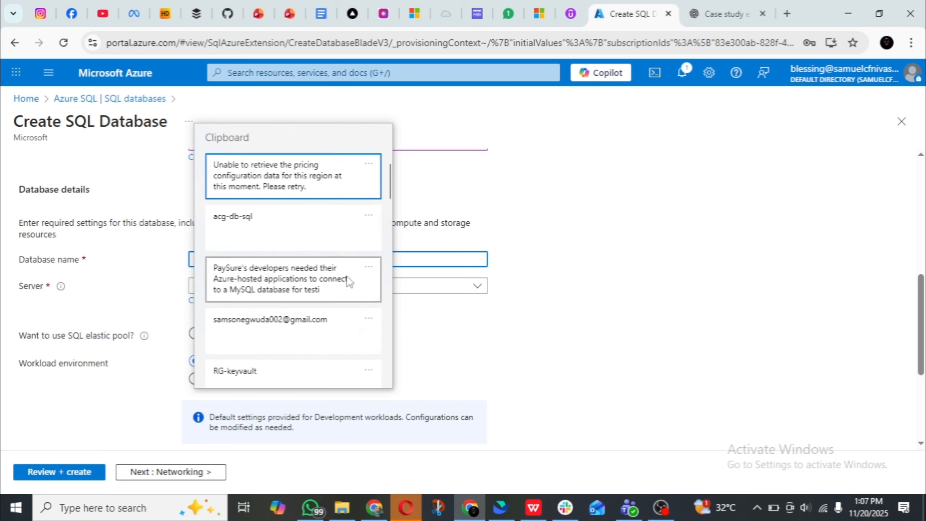
Enter SQl-acg-DB as the database name.
{"action": "left_click", "coordinate": [426, 292]}
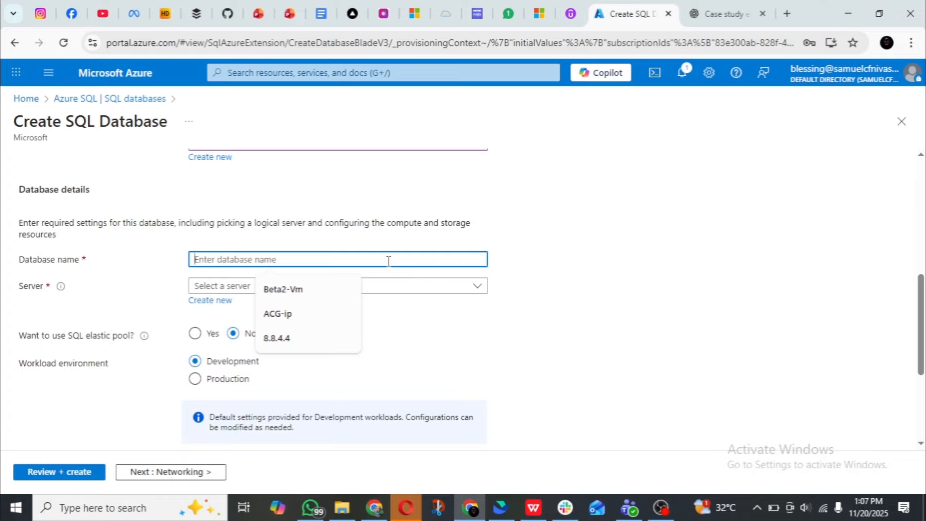
{"action": "type", "text": "S"}
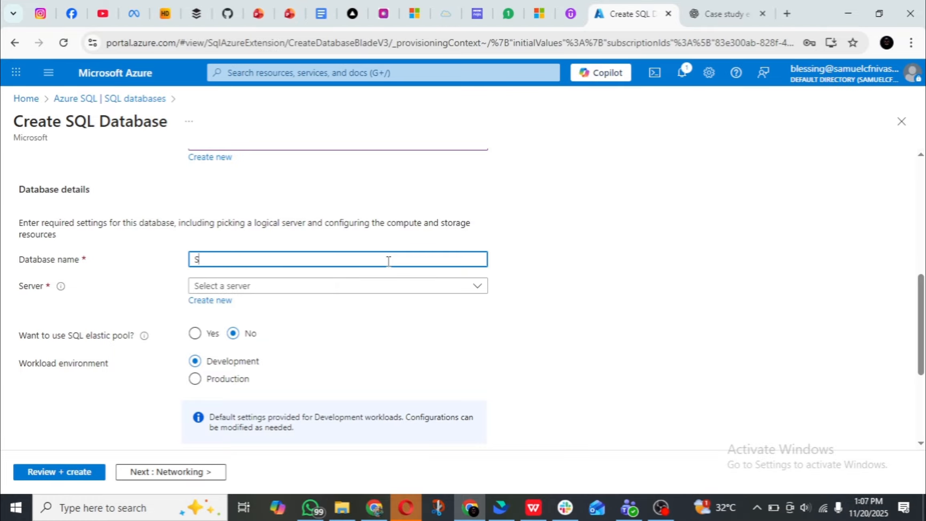
{"action": "type", "text": "QL-s"}
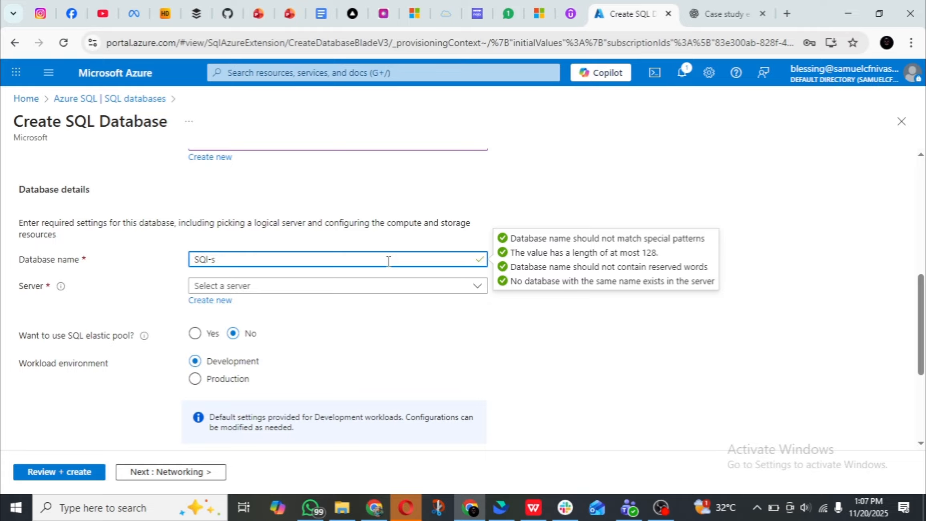
{"action": "key", "text": "BackSpace"}
{"action": "type", "text": "acg-DB"}
Check whether an existing server can be selected for the database and look over the settings around it.
{"action": "left_click", "coordinate": [405, 288]}
{"action": "left_click", "coordinate": [406, 291]}
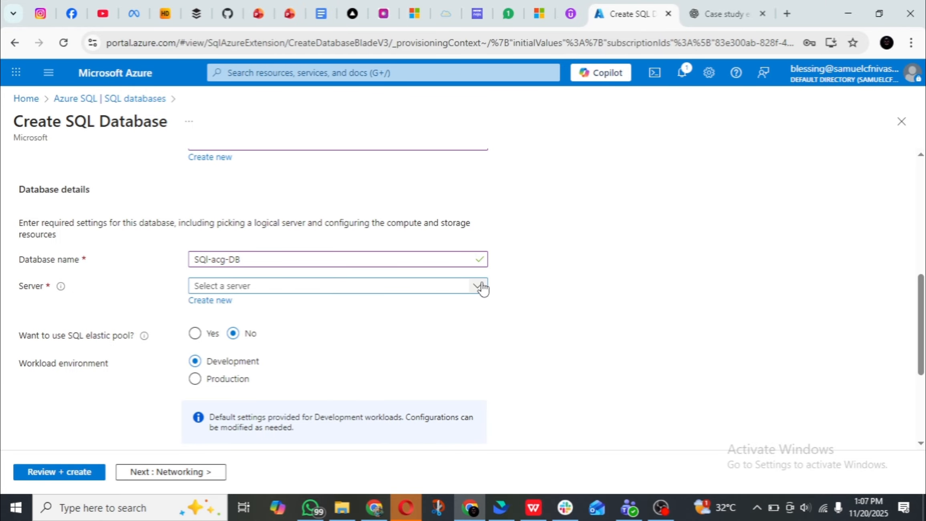
{"action": "left_click", "coordinate": [476, 286]}
{"action": "left_click", "coordinate": [424, 289]}
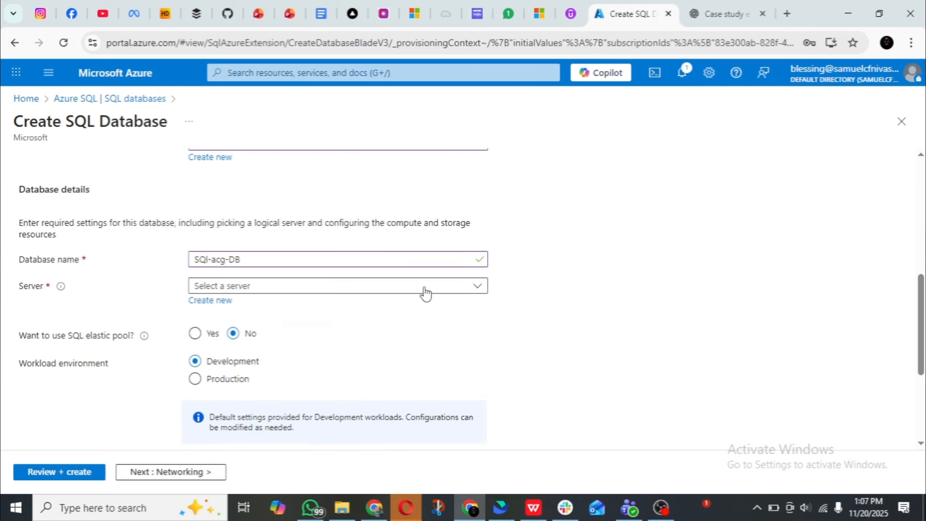
{"action": "scroll", "coordinate": [426, 294], "scroll_direction": "down", "scroll_amount": 4}
{"action": "scroll", "coordinate": [290, 233], "scroll_direction": "up", "scroll_amount": 3}
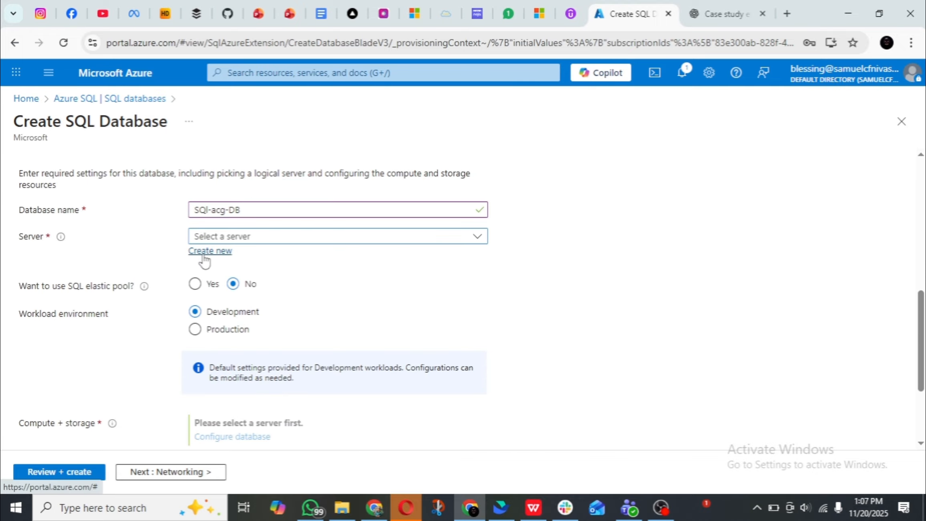
Start a new logical server for the database, name it acg-sql-server and set its location to (US) West US 2.
{"action": "left_click", "coordinate": [206, 251]}
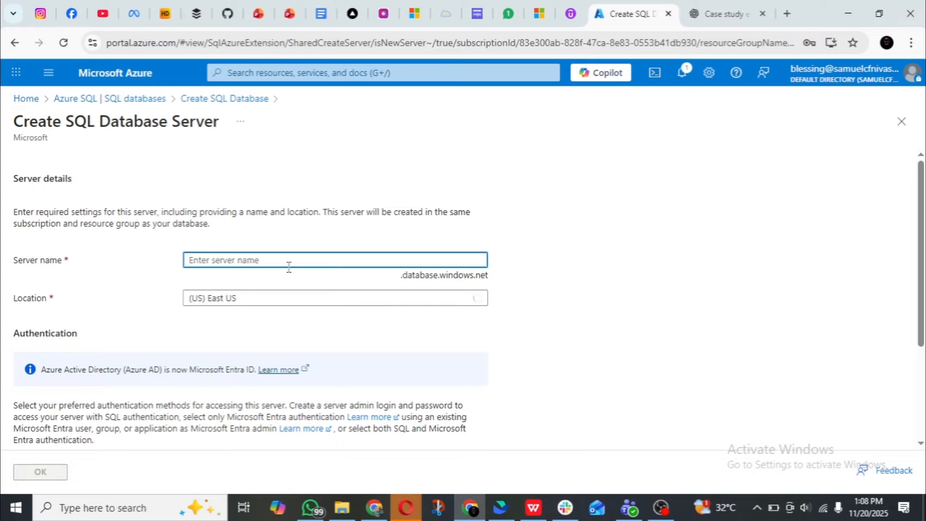
{"action": "type", "text": "adg-"}
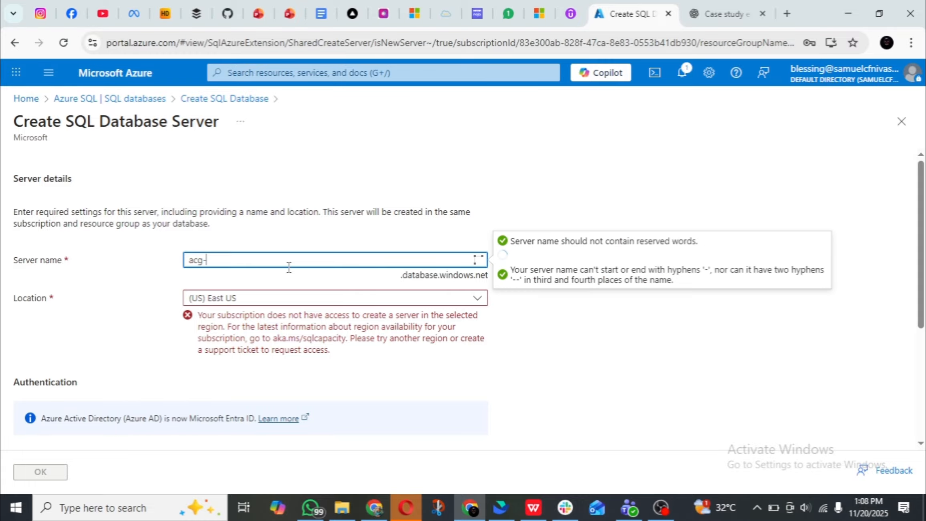
{"action": "type", "text": "sql-server"}
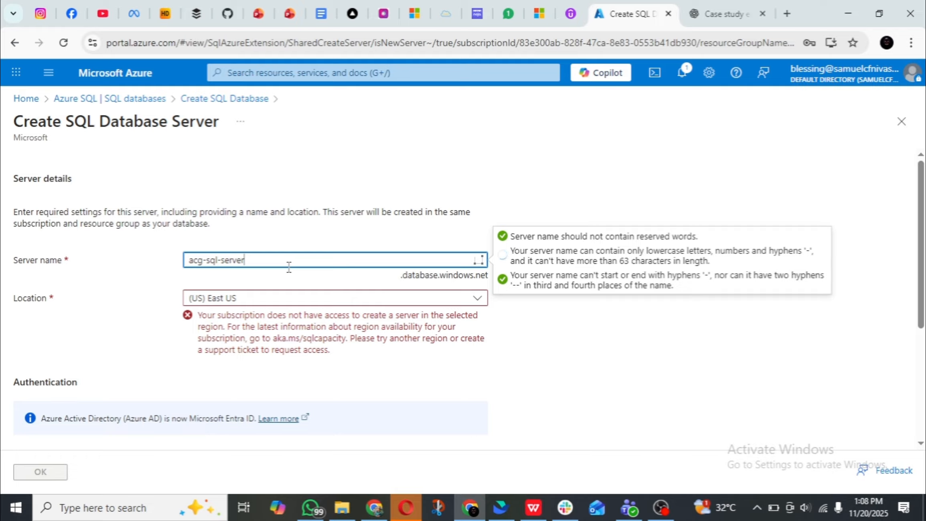
{"action": "left_click", "coordinate": [277, 303]}
{"action": "left_click", "coordinate": [261, 388]}
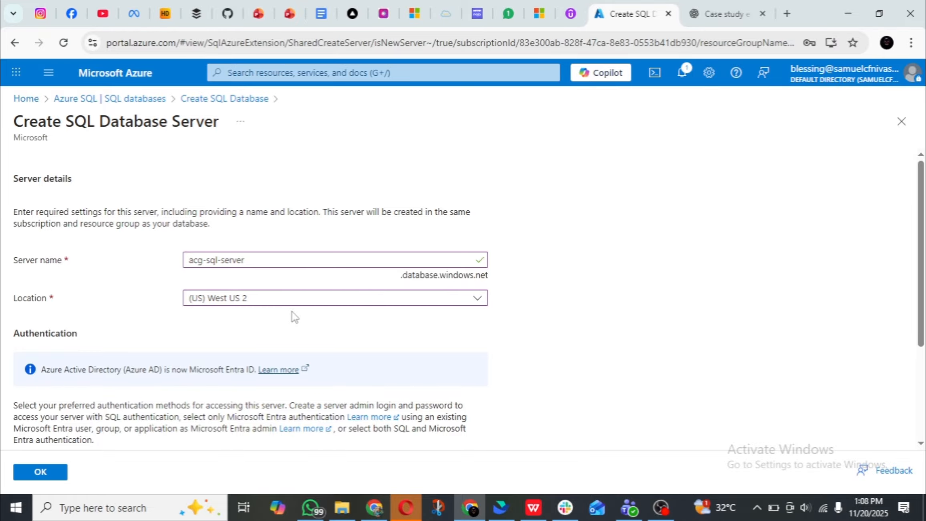
Assign the signed-in user's account as Microsoft Entra admin with Entra-only authentication and confirm the new server.
{"action": "scroll", "coordinate": [294, 316], "scroll_direction": "down", "scroll_amount": 4}
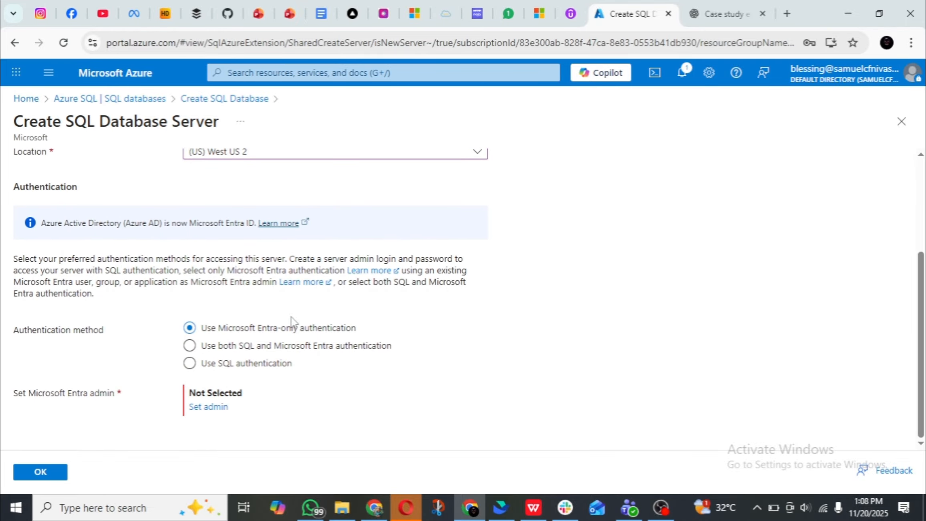
{"action": "left_click", "coordinate": [206, 407]}
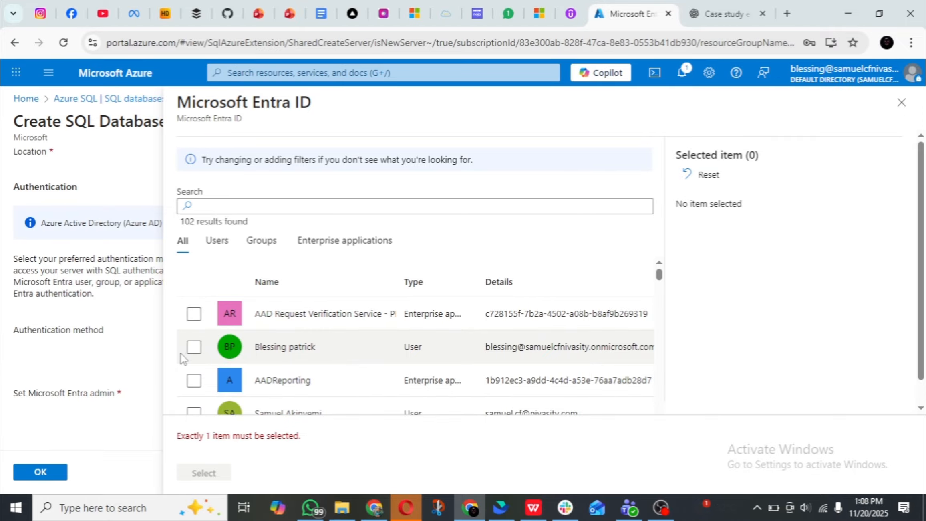
{"action": "left_click", "coordinate": [194, 347]}
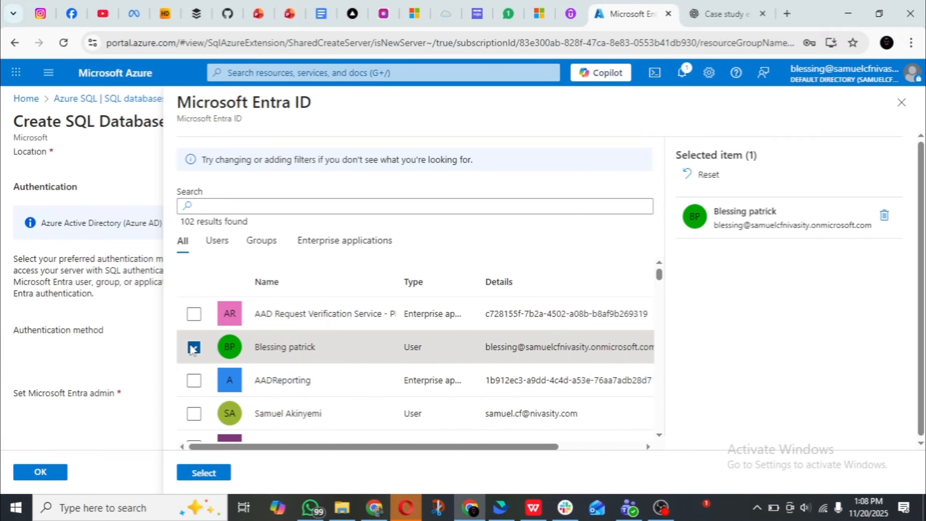
{"action": "left_click", "coordinate": [195, 479]}
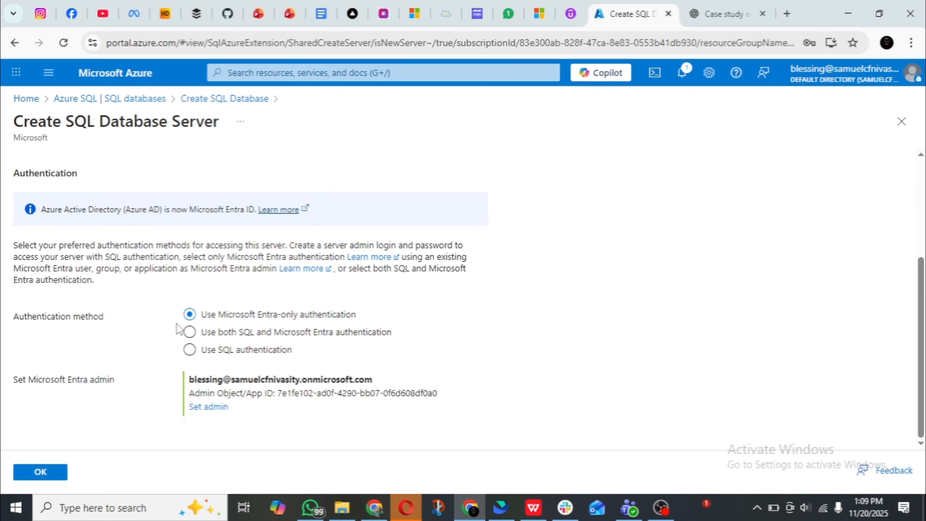
{"action": "left_click", "coordinate": [42, 473]}
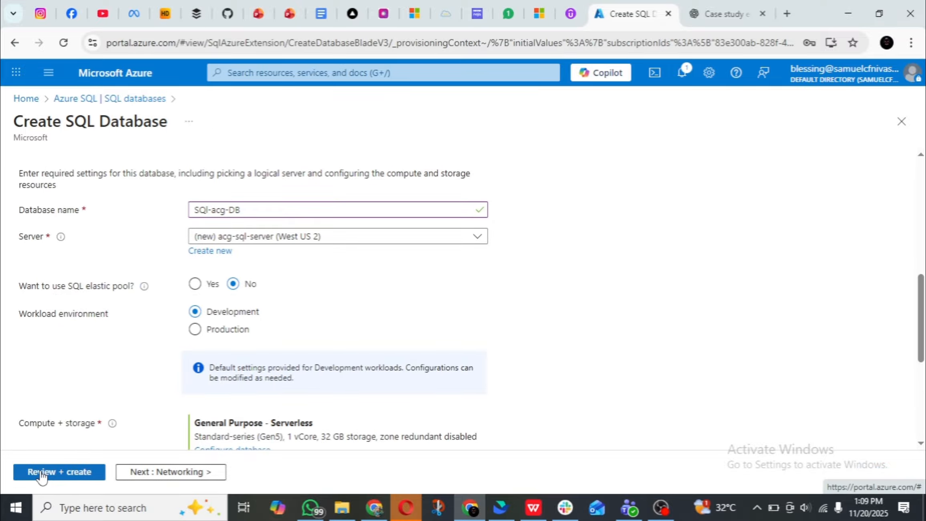
Review the cost summary, project details and database details entered for the new SQL database.
{"action": "scroll", "coordinate": [343, 285], "scroll_direction": "up", "scroll_amount": 5}
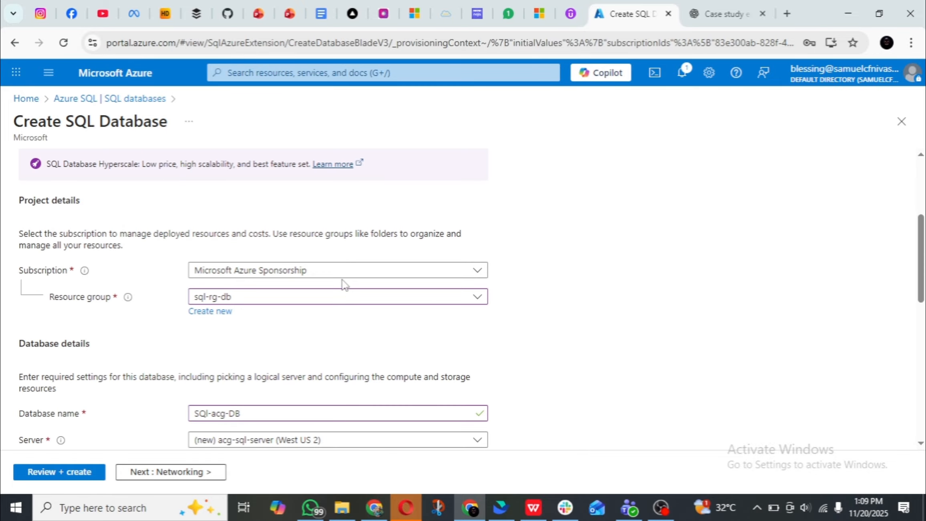
{"action": "scroll", "coordinate": [343, 285], "scroll_direction": "down", "scroll_amount": 10}
{"action": "scroll", "coordinate": [343, 285], "scroll_direction": "up", "scroll_amount": 8}
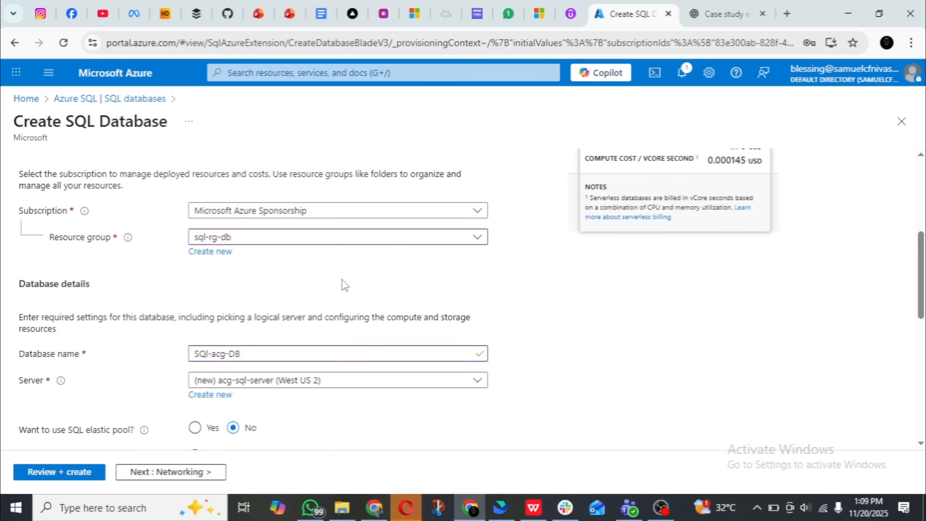
{"action": "scroll", "coordinate": [345, 284], "scroll_direction": "up", "scroll_amount": 6}
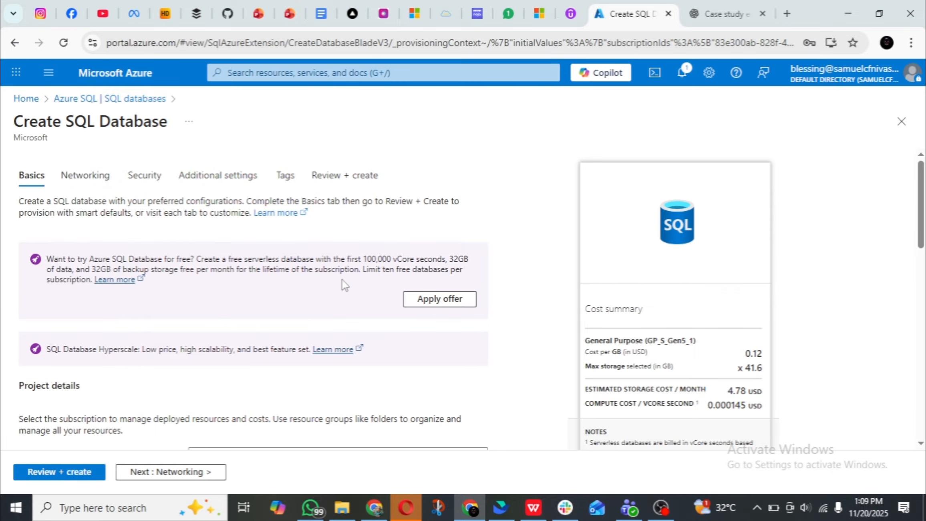
{"action": "scroll", "coordinate": [344, 285], "scroll_direction": "down", "scroll_amount": 5}
{"action": "scroll", "coordinate": [343, 285], "scroll_direction": "down", "scroll_amount": 2}
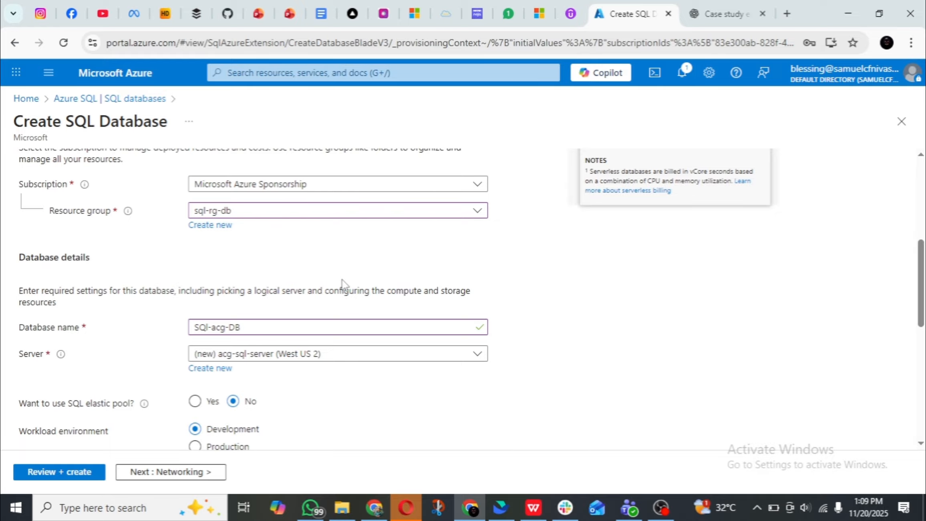
{"action": "scroll", "coordinate": [343, 280], "scroll_direction": "up", "scroll_amount": 3}
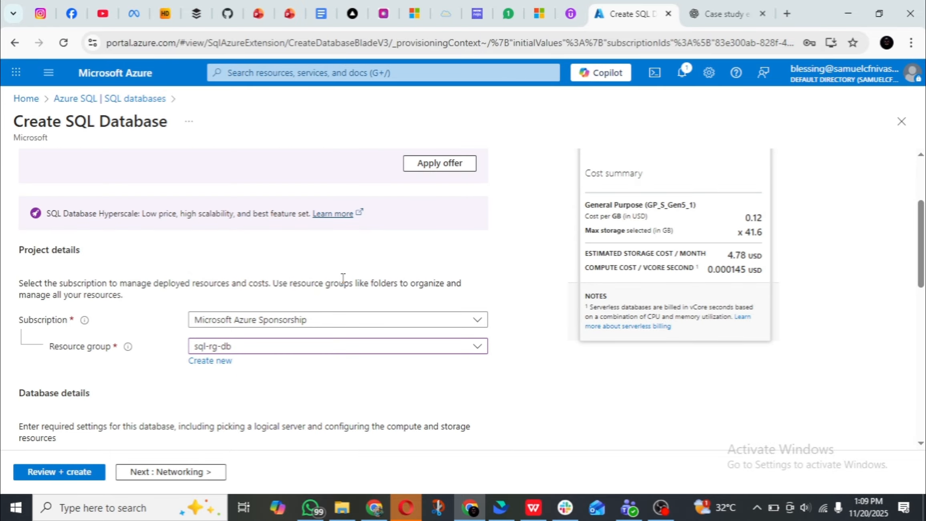
{"action": "scroll", "coordinate": [343, 277], "scroll_direction": "down", "scroll_amount": 3}
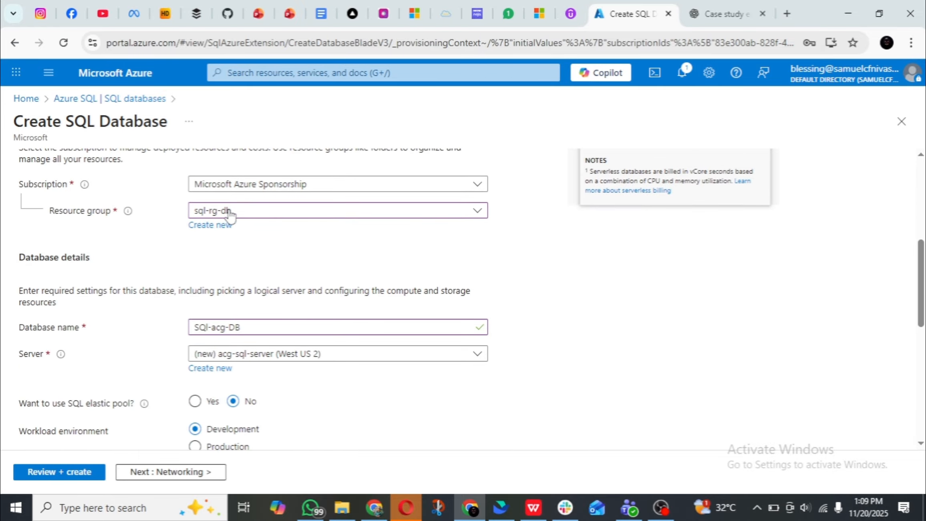
{"action": "scroll", "coordinate": [240, 223], "scroll_direction": "down", "scroll_amount": 2}
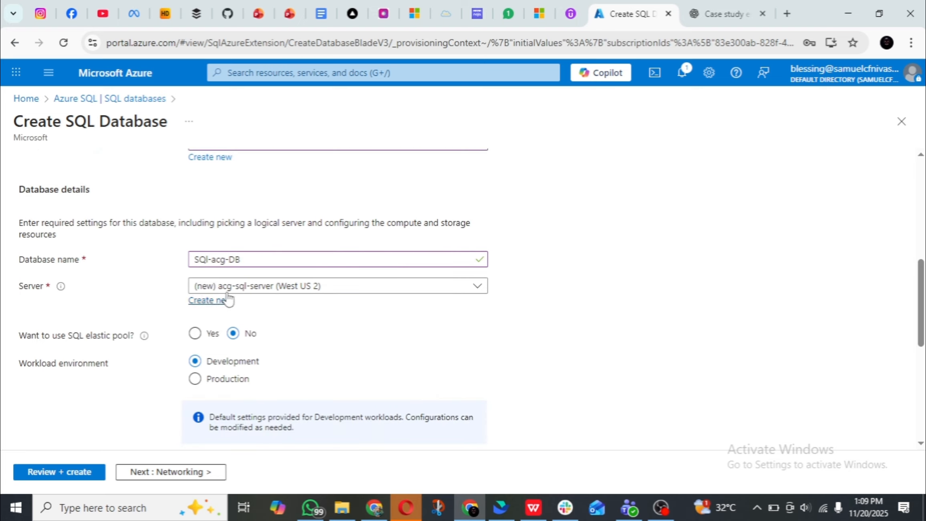
{"action": "scroll", "coordinate": [280, 292], "scroll_direction": "down", "scroll_amount": 2}
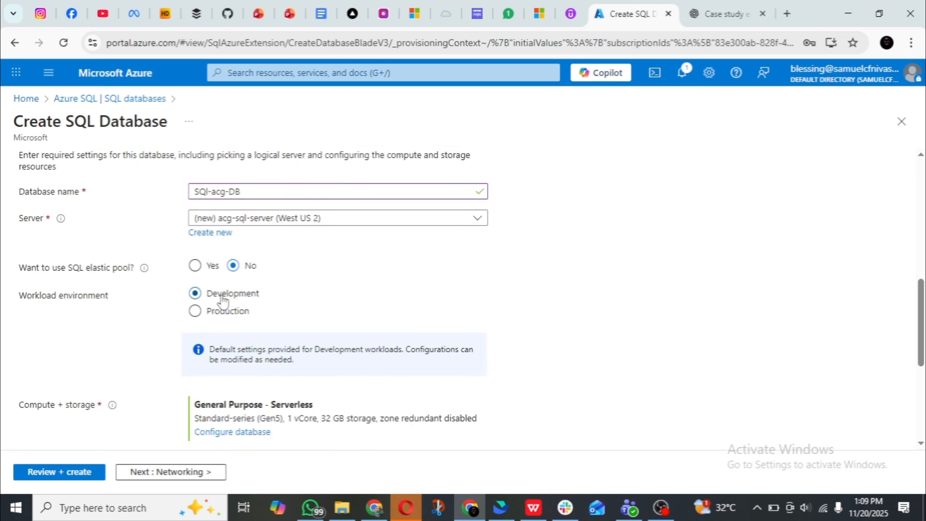
Set the database's workload environment to Production.
{"action": "scroll", "coordinate": [230, 295], "scroll_direction": "down", "scroll_amount": 3}
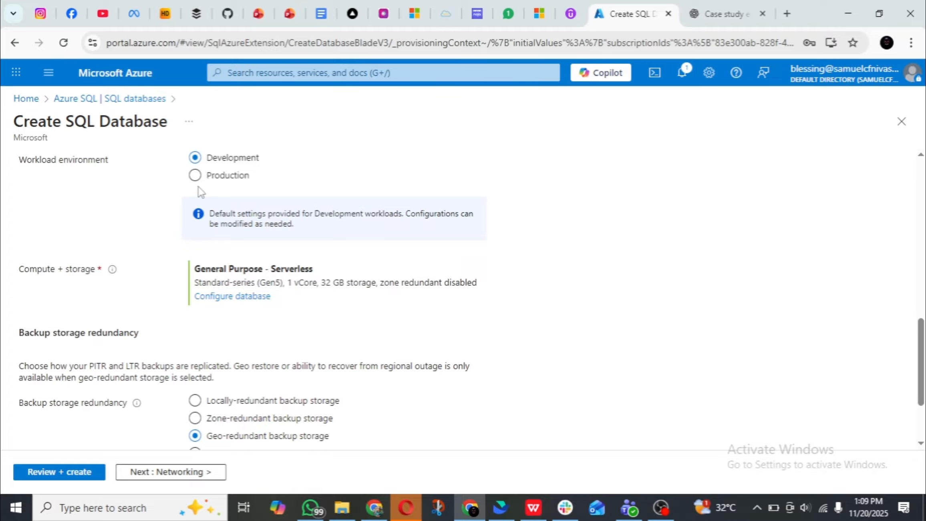
{"action": "left_click", "coordinate": [195, 175]}
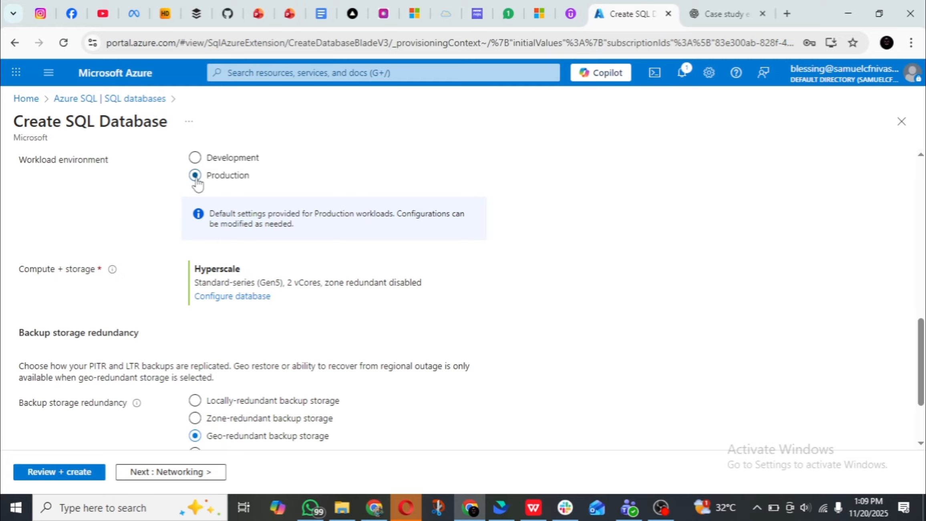
{"action": "left_click", "coordinate": [195, 158]}
{"action": "left_click", "coordinate": [195, 176]}
Open the database's compute and storage configuration and examine its settings and the available service tiers.
{"action": "left_click", "coordinate": [228, 297]}
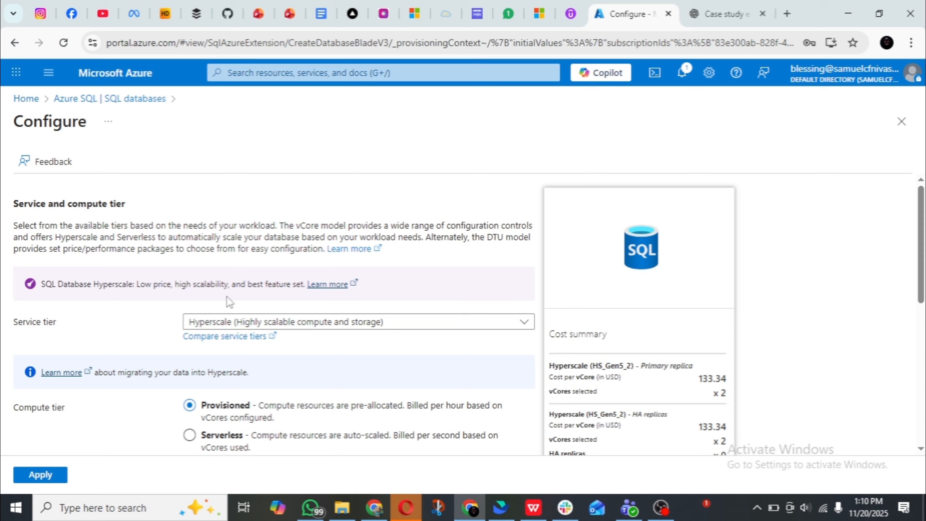
{"action": "scroll", "coordinate": [229, 302], "scroll_direction": "down", "scroll_amount": 10}
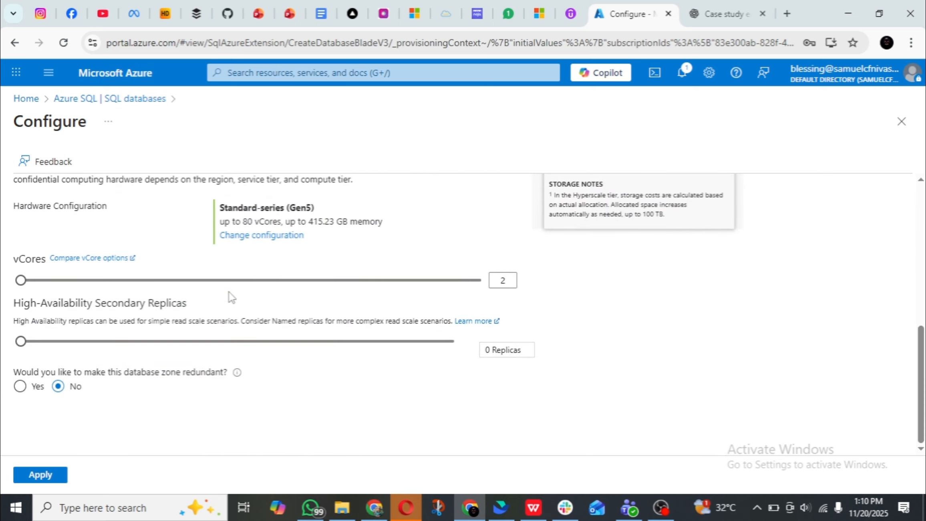
{"action": "scroll", "coordinate": [229, 297], "scroll_direction": "up", "scroll_amount": 8}
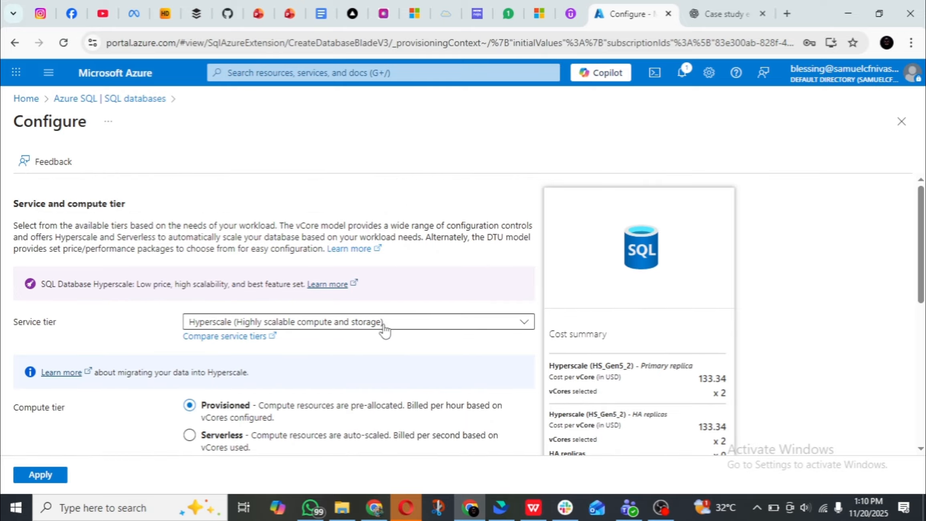
{"action": "left_click", "coordinate": [414, 326]}
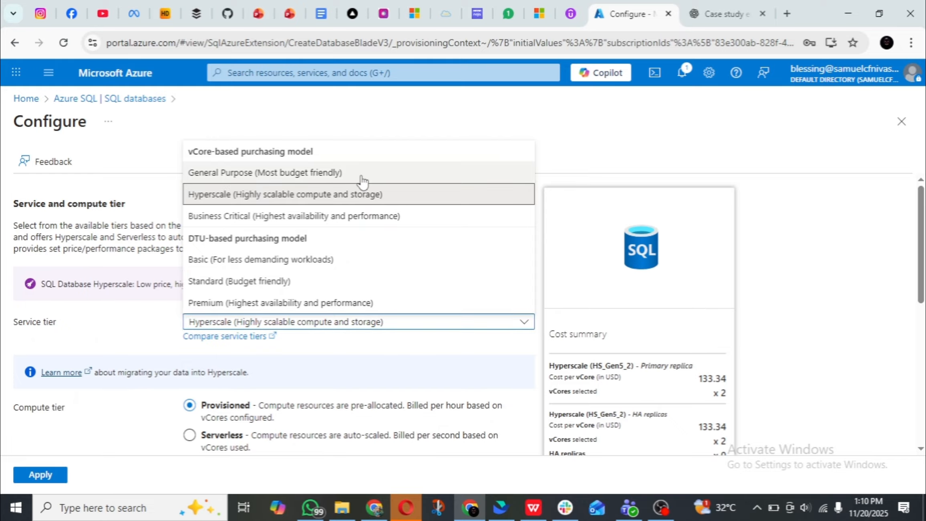
{"action": "left_click", "coordinate": [407, 324]}
{"action": "left_click", "coordinate": [408, 326]}
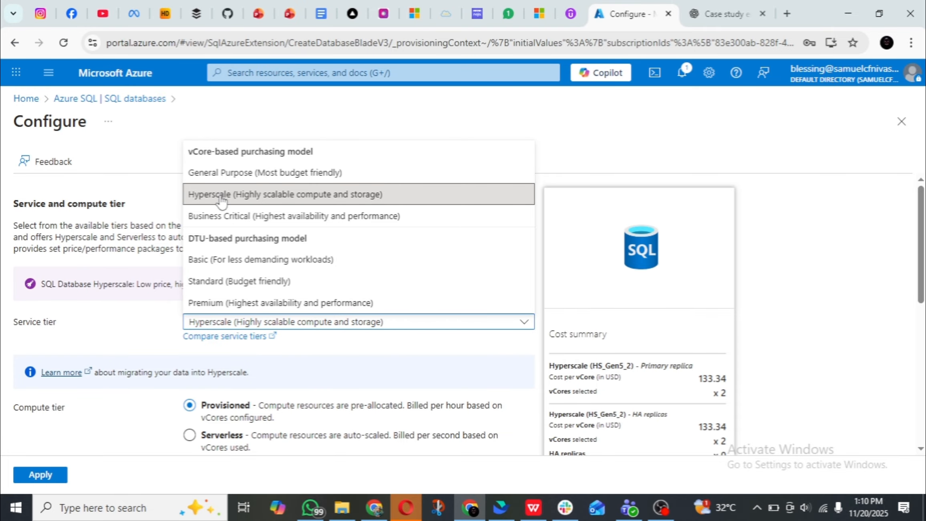
{"action": "left_click", "coordinate": [661, 507]}
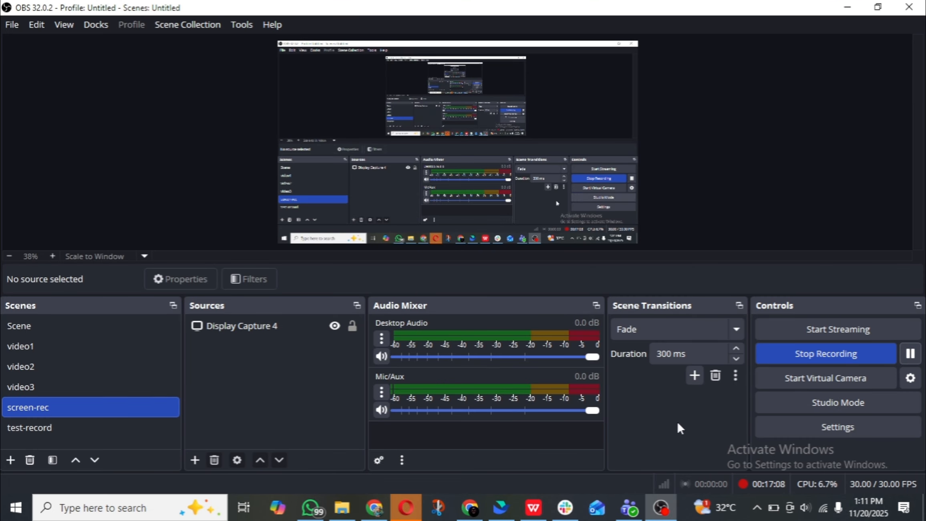
{"action": "left_click", "coordinate": [482, 508]}
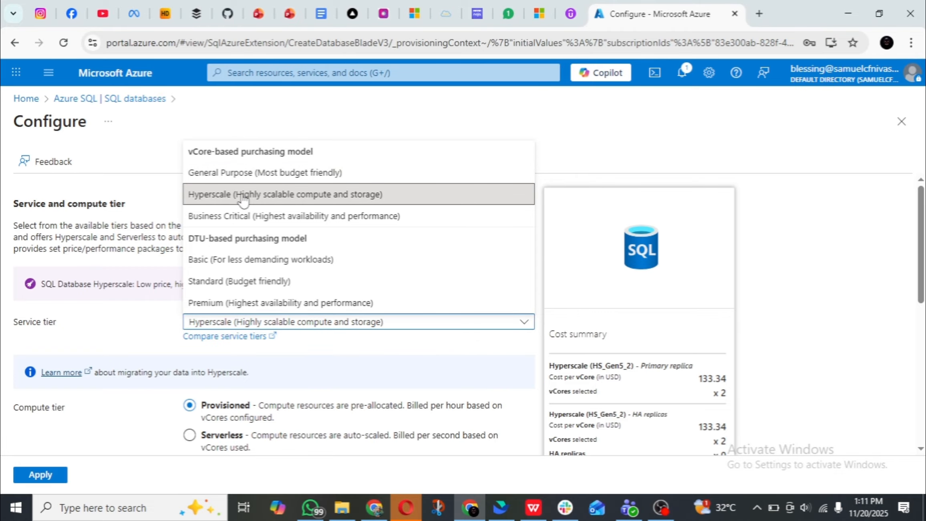
Choose the Basic (For less demanding workloads) service tier with a maximum data size of 1 GB and apply the configuration.
{"action": "left_click", "coordinate": [228, 259]}
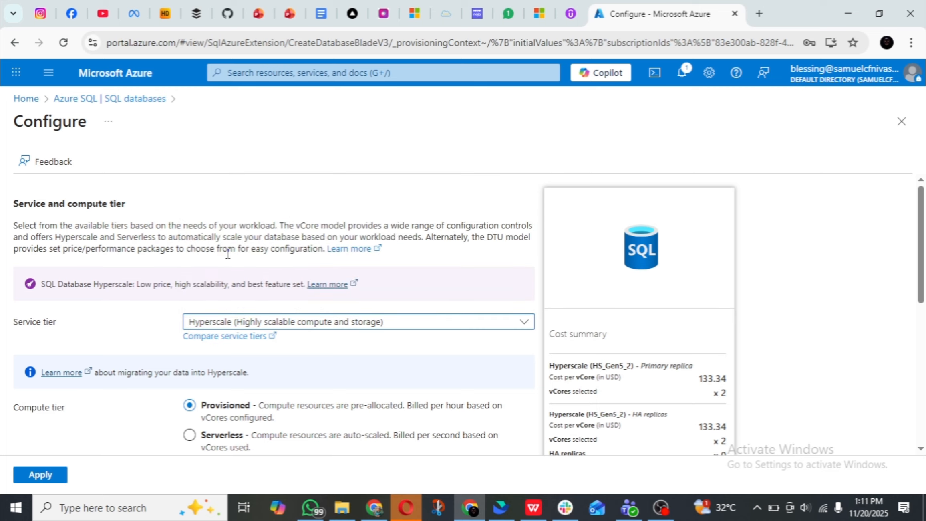
{"action": "scroll", "coordinate": [264, 259], "scroll_direction": "down", "scroll_amount": 1}
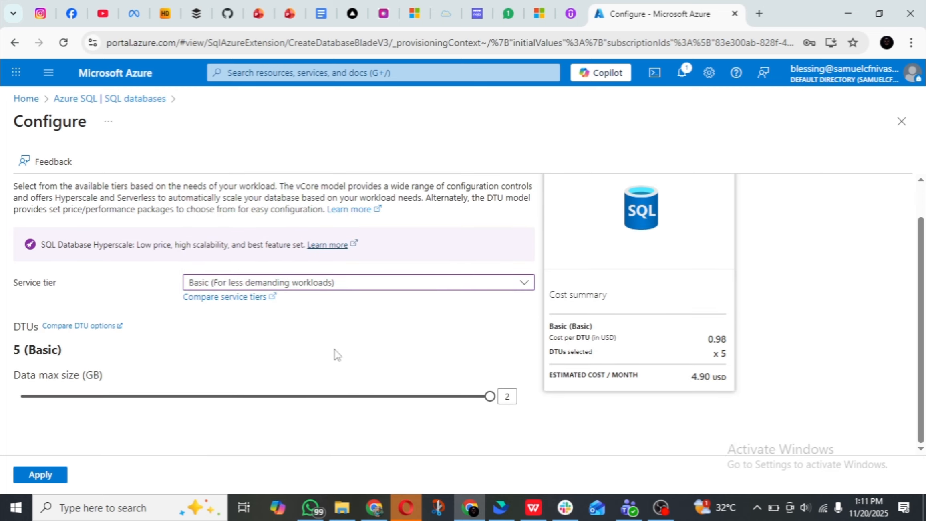
{"action": "left_click_drag", "start_coordinate": [490, 396], "coordinate": [22, 396]}
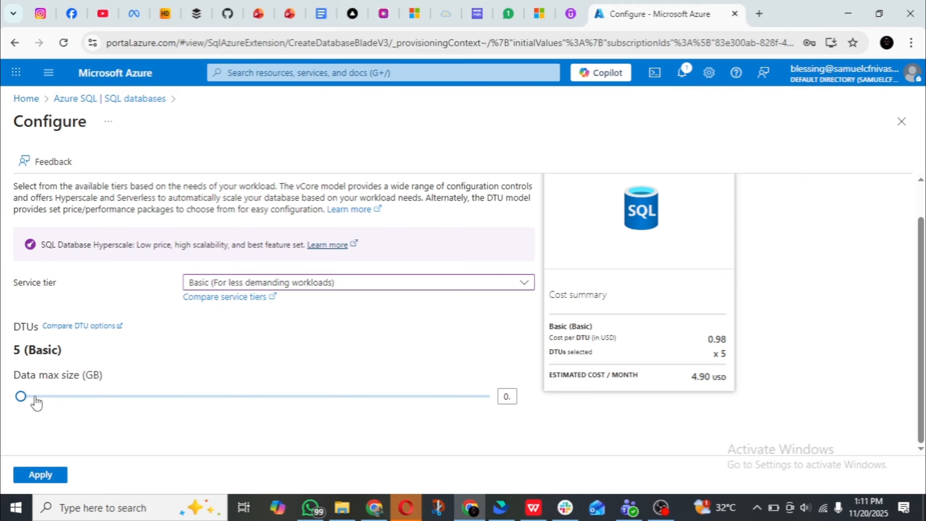
{"action": "left_click_drag", "start_coordinate": [23, 398], "coordinate": [285, 409]}
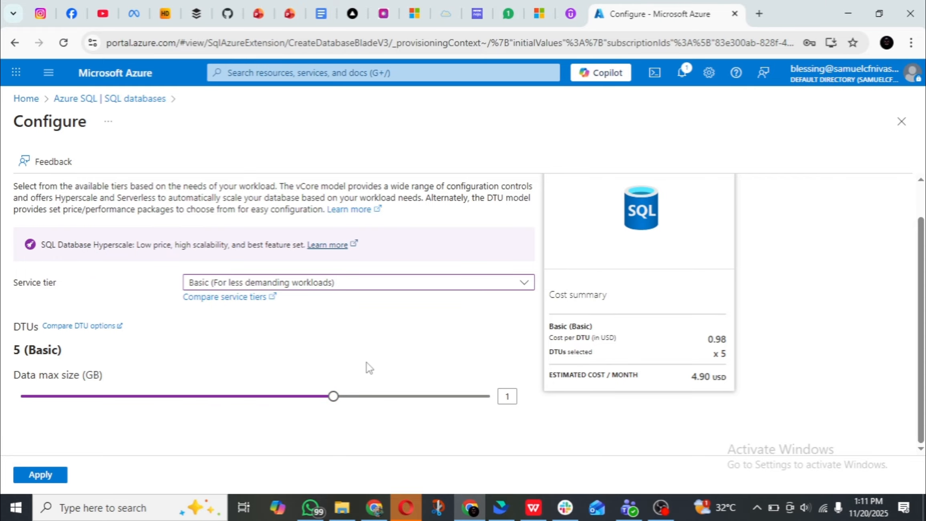
{"action": "left_click", "coordinate": [32, 476]}
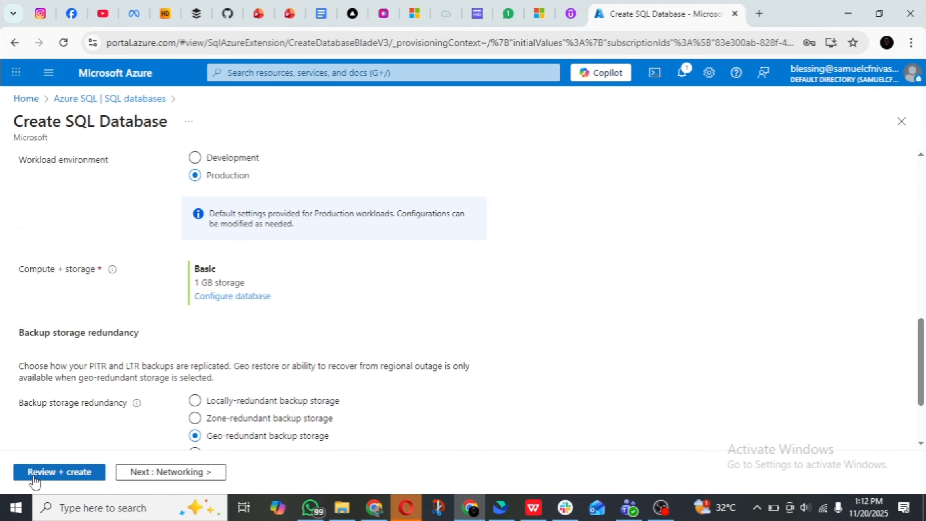
Set the backup storage redundancy to Locally-redundant backup storage and check the cost summary.
{"action": "scroll", "coordinate": [205, 321], "scroll_direction": "down", "scroll_amount": 3}
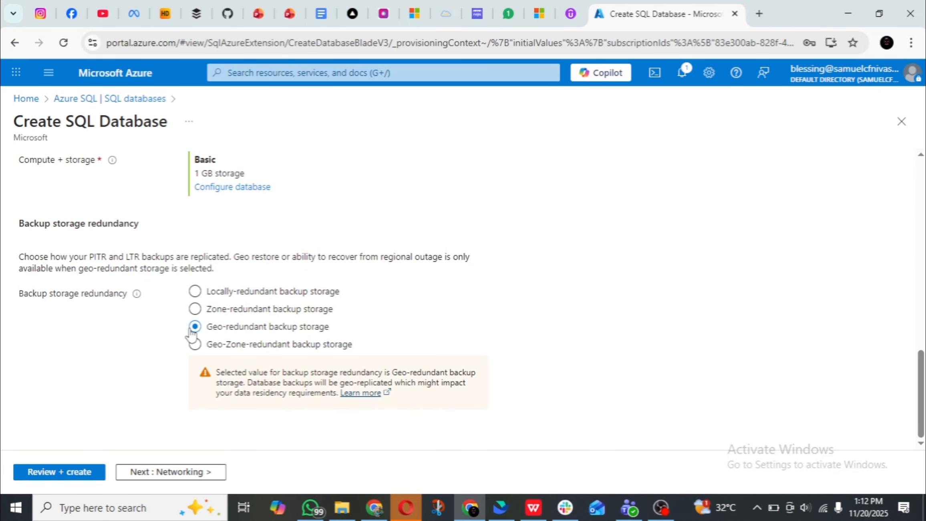
{"action": "left_click", "coordinate": [194, 291]}
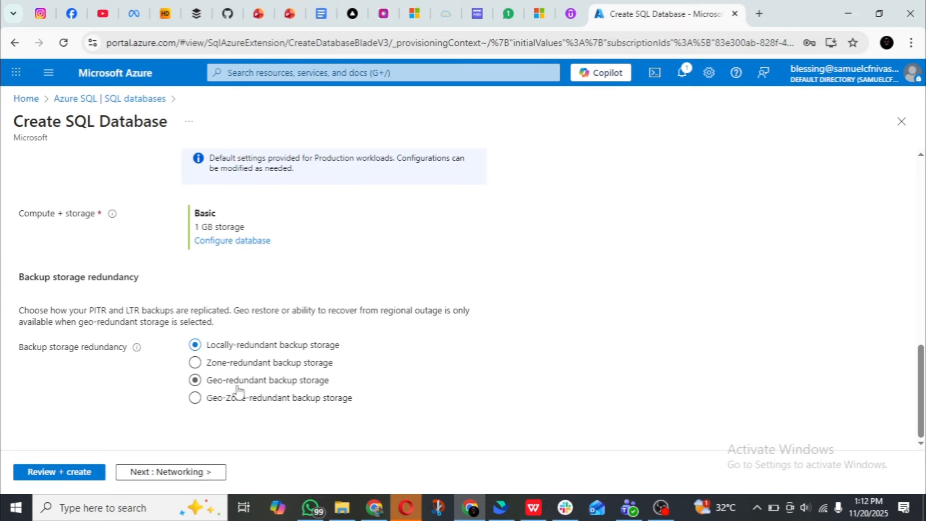
{"action": "scroll", "coordinate": [239, 365], "scroll_direction": "up", "scroll_amount": 6}
{"action": "scroll", "coordinate": [239, 365], "scroll_direction": "up", "scroll_amount": 5}
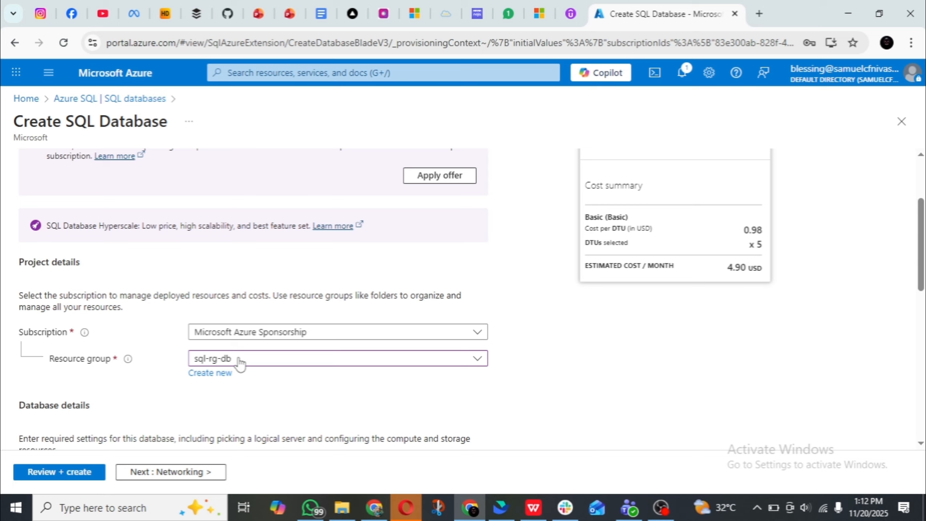
{"action": "scroll", "coordinate": [240, 363], "scroll_direction": "up", "scroll_amount": 3}
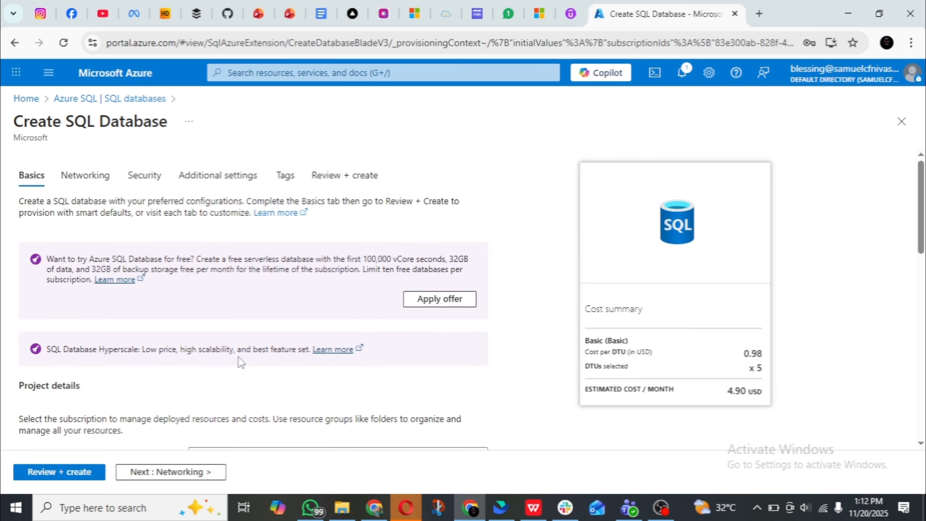
Keep the default networking, security, additional settings and tags for the database, review the configuration and create the database.
{"action": "scroll", "coordinate": [239, 362], "scroll_direction": "down", "scroll_amount": 10}
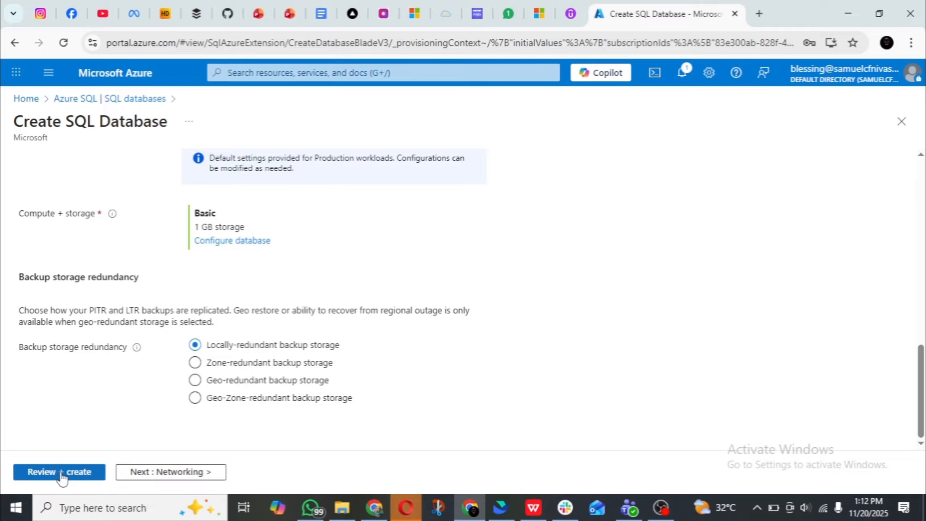
{"action": "left_click", "coordinate": [170, 473]}
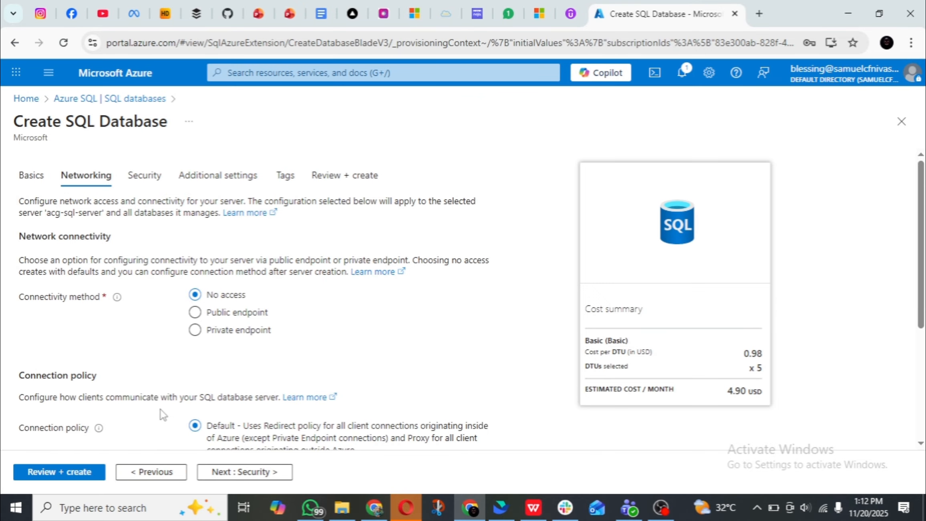
{"action": "left_click", "coordinate": [245, 473]}
{"action": "left_click", "coordinate": [245, 473]}
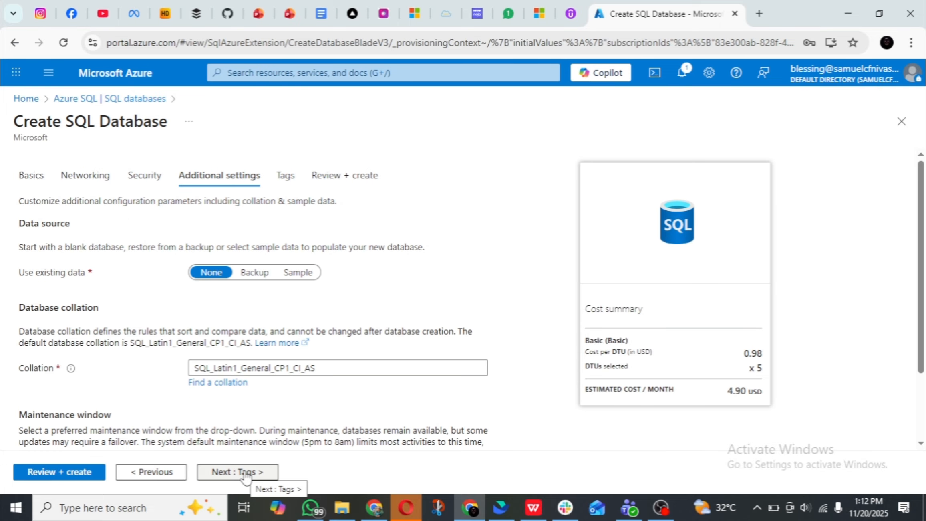
{"action": "left_click", "coordinate": [245, 472]}
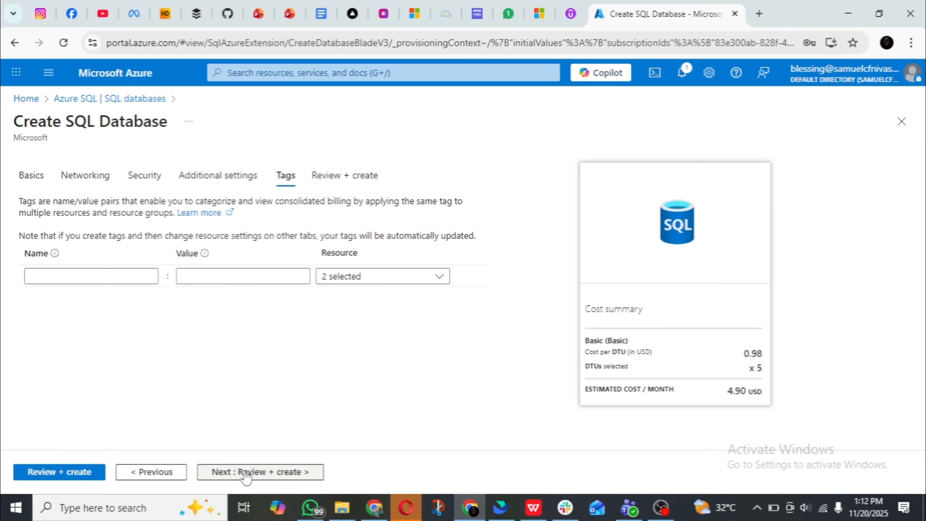
{"action": "left_click", "coordinate": [71, 473]}
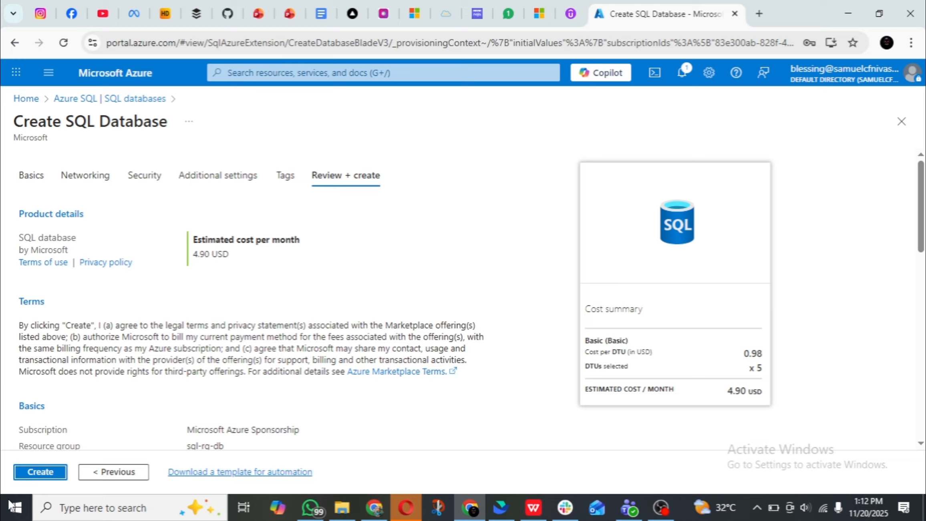
{"action": "left_click", "coordinate": [50, 476]}
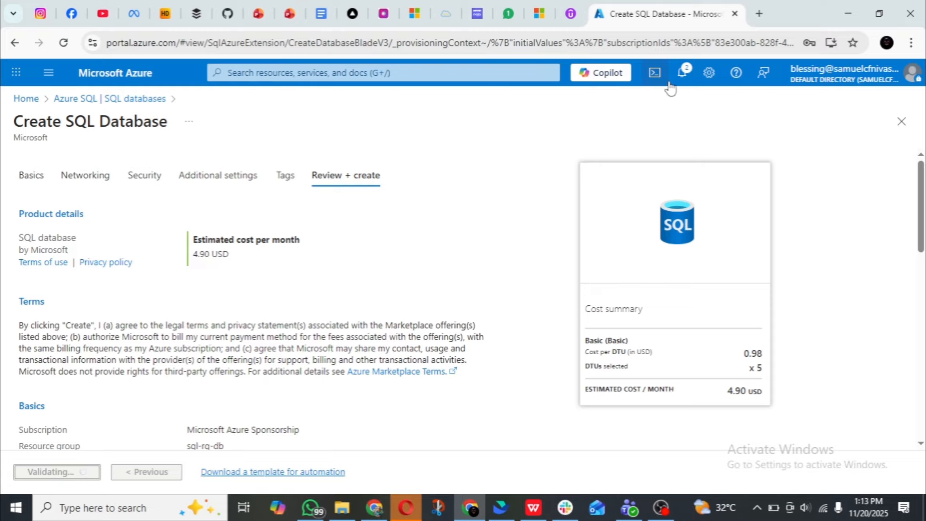
Check the notifications for the progress of the deployment to sql-rg-db, then close them.
{"action": "left_click", "coordinate": [680, 73]}
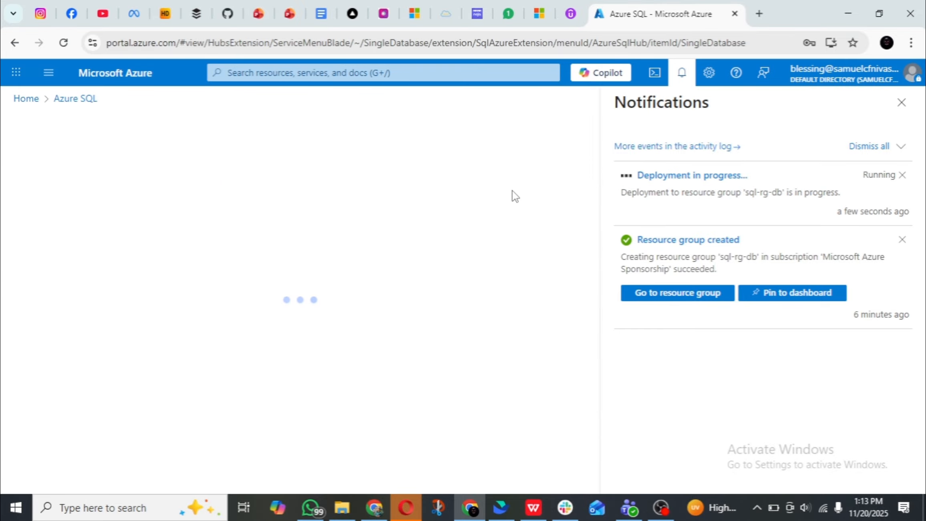
{"action": "left_click", "coordinate": [819, 177]}
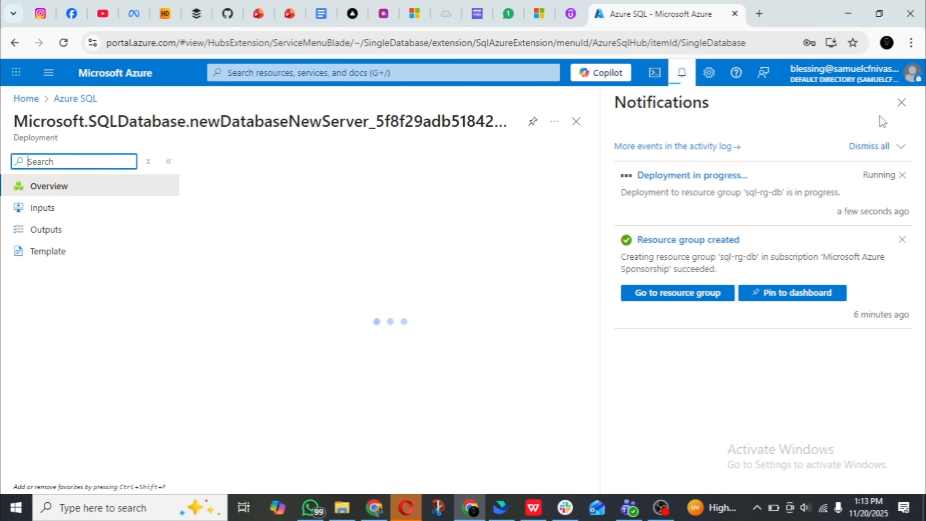
{"action": "left_click", "coordinate": [901, 105]}
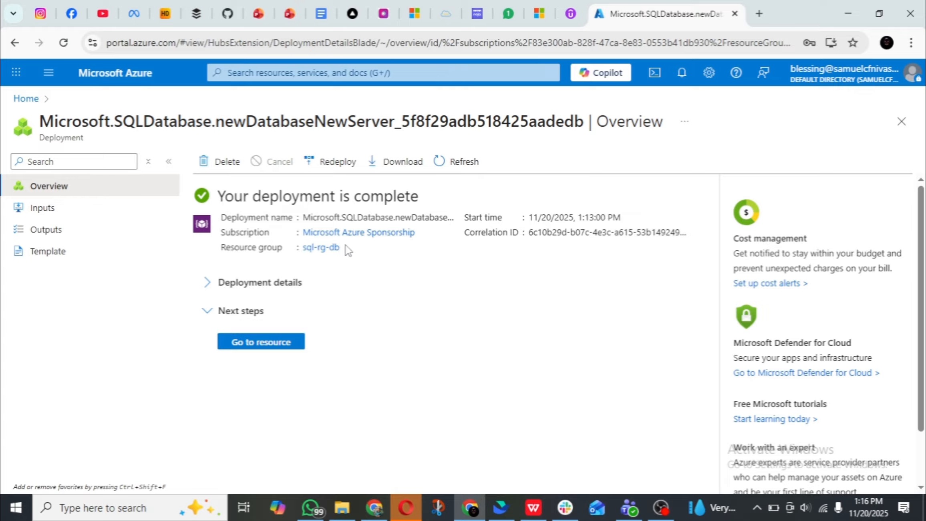
Go to the Virtual machines service and start creating a single new virtual machine.
{"action": "left_click", "coordinate": [304, 76]}
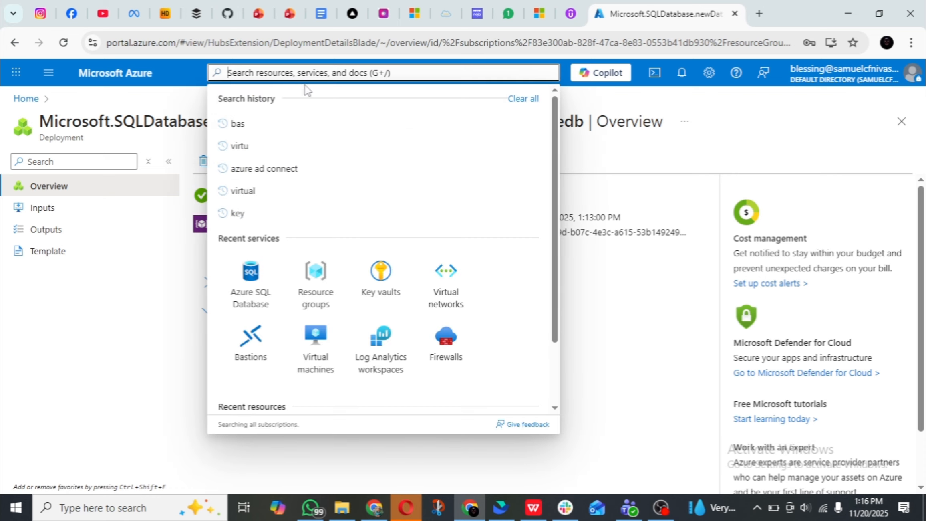
{"action": "left_click", "coordinate": [311, 361]}
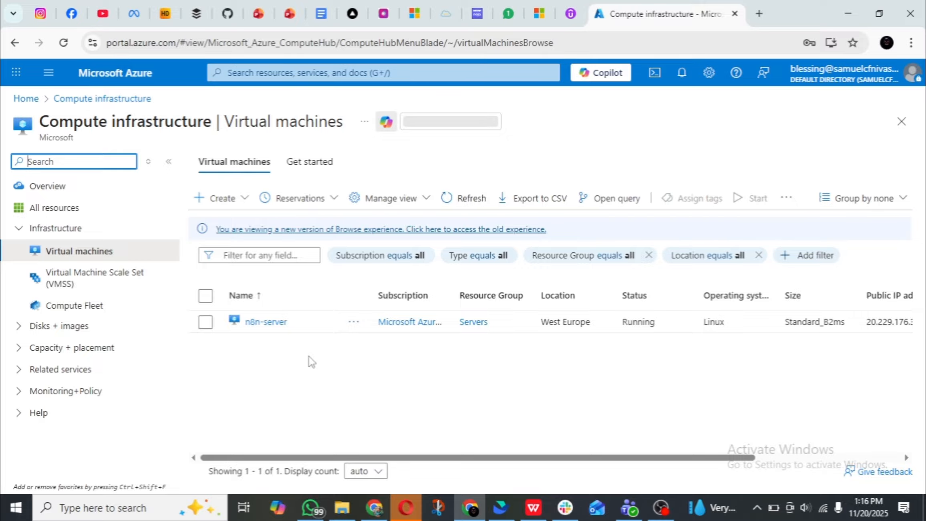
{"action": "left_click", "coordinate": [224, 198]}
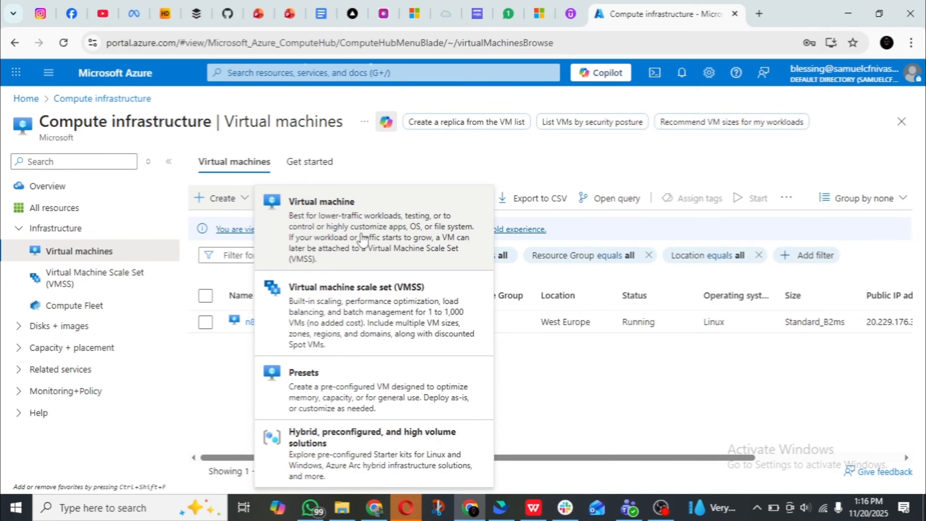
{"action": "left_click", "coordinate": [363, 240]}
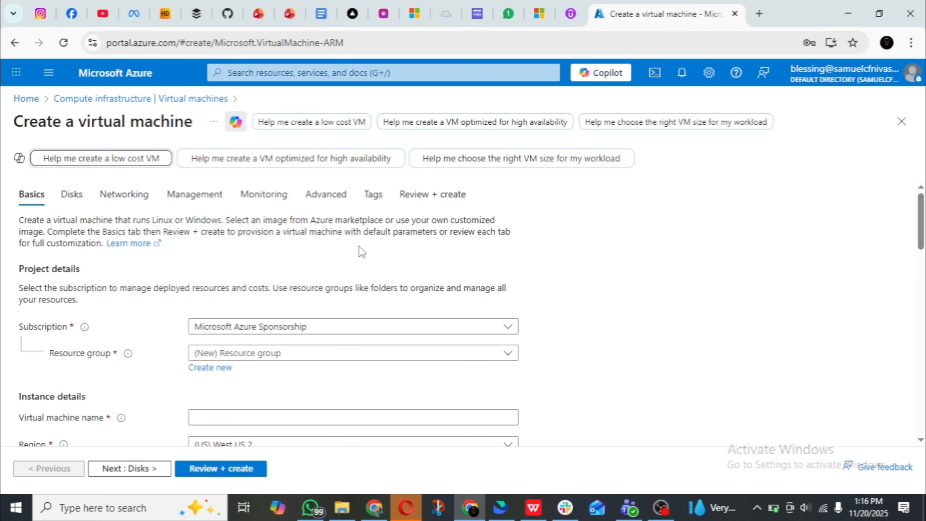
Assign the virtual machine to the existing resource group sql-rg-db and name it server-vm.
{"action": "scroll", "coordinate": [341, 220], "scroll_direction": "down", "scroll_amount": 3}
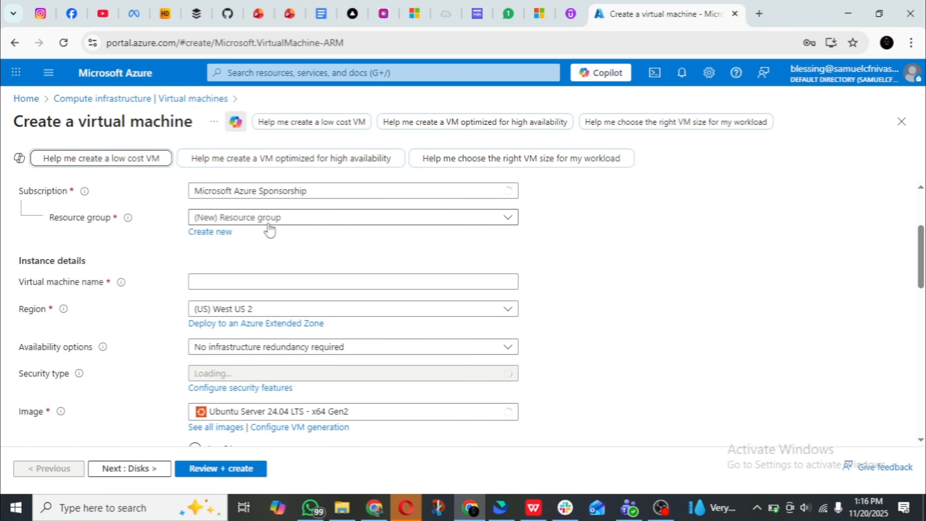
{"action": "left_click", "coordinate": [287, 224]}
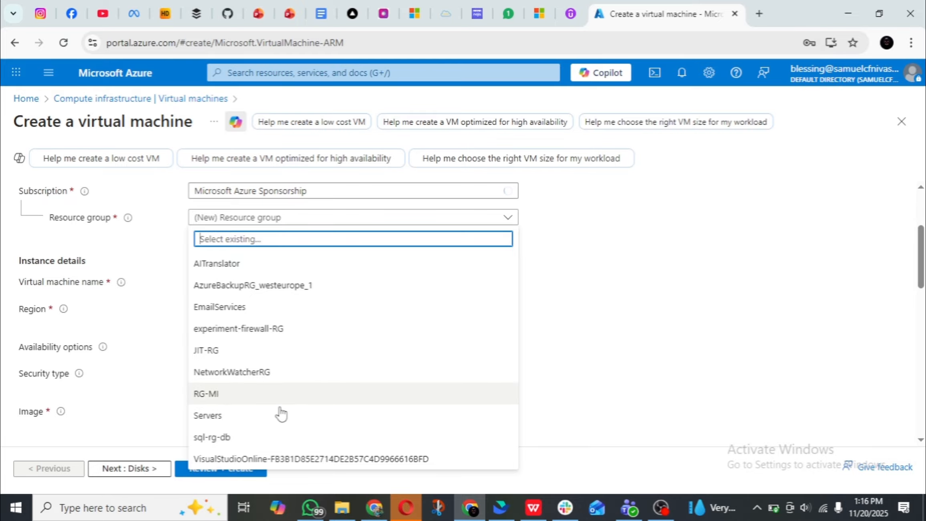
{"action": "left_click", "coordinate": [291, 434]}
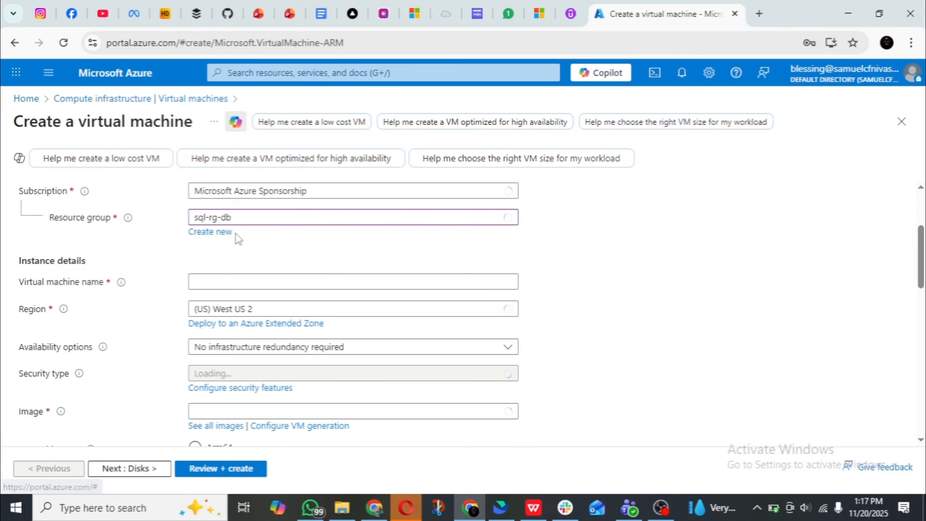
{"action": "scroll", "coordinate": [238, 236], "scroll_direction": "down", "scroll_amount": 2}
{"action": "left_click", "coordinate": [263, 215]}
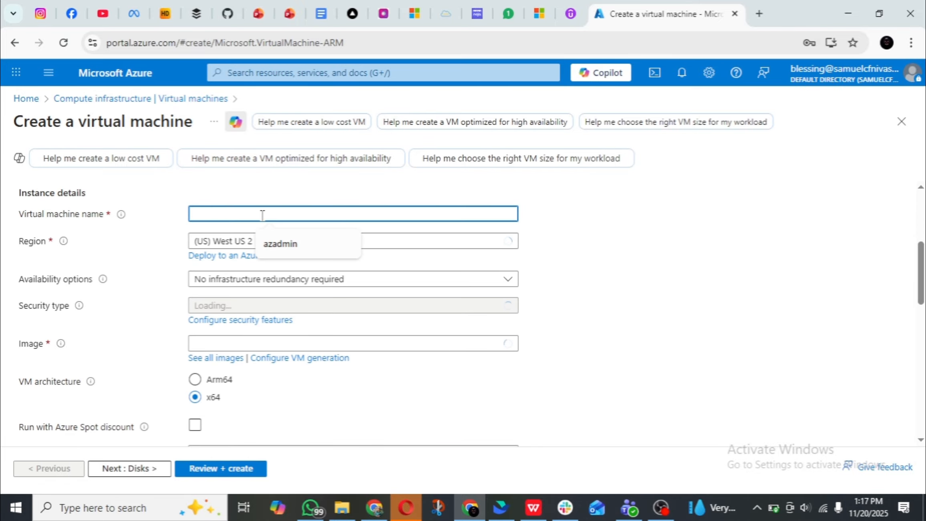
{"action": "type", "text": "ser"}
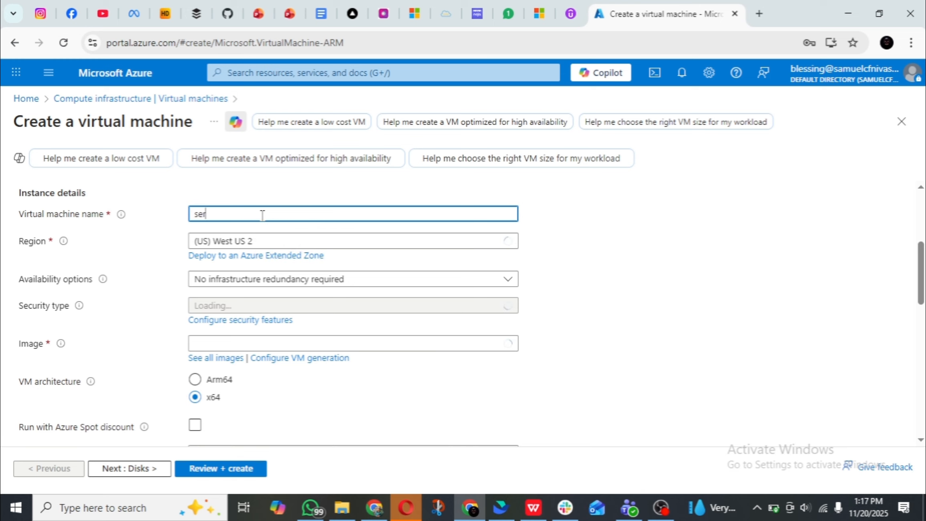
{"action": "type", "text": "ver-vm"}
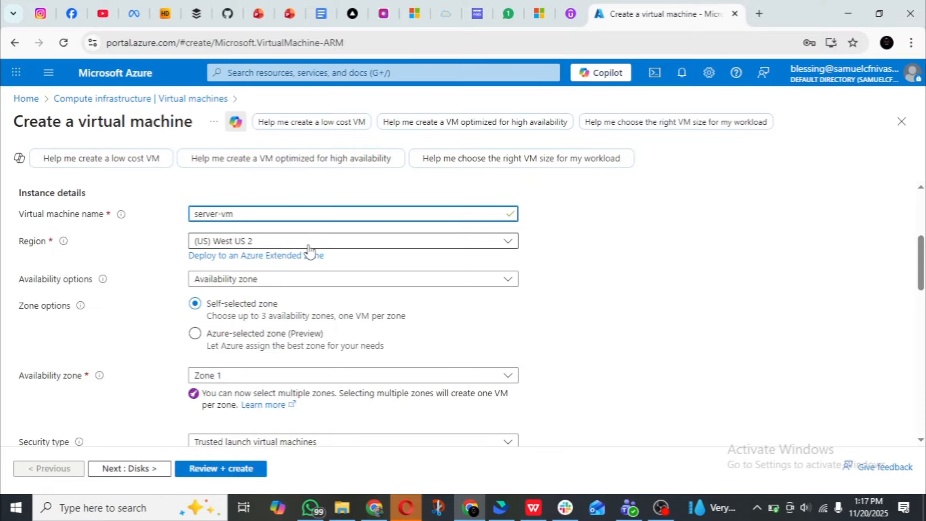
Review the instance details of the virtual machine and change its availability zone to Zone 2 only.
{"action": "scroll", "coordinate": [309, 253], "scroll_direction": "down", "scroll_amount": 2}
{"action": "scroll", "coordinate": [309, 252], "scroll_direction": "up", "scroll_amount": 4}
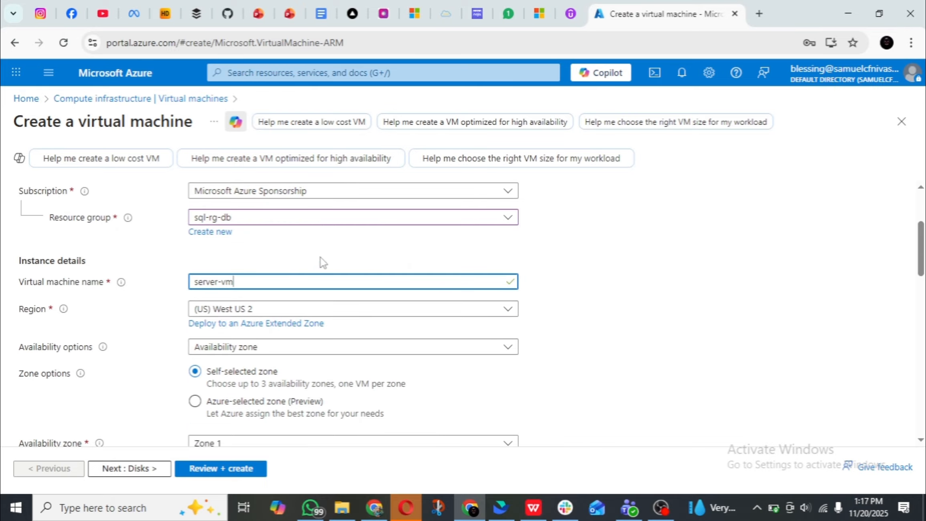
{"action": "scroll", "coordinate": [320, 262], "scroll_direction": "down", "scroll_amount": 2}
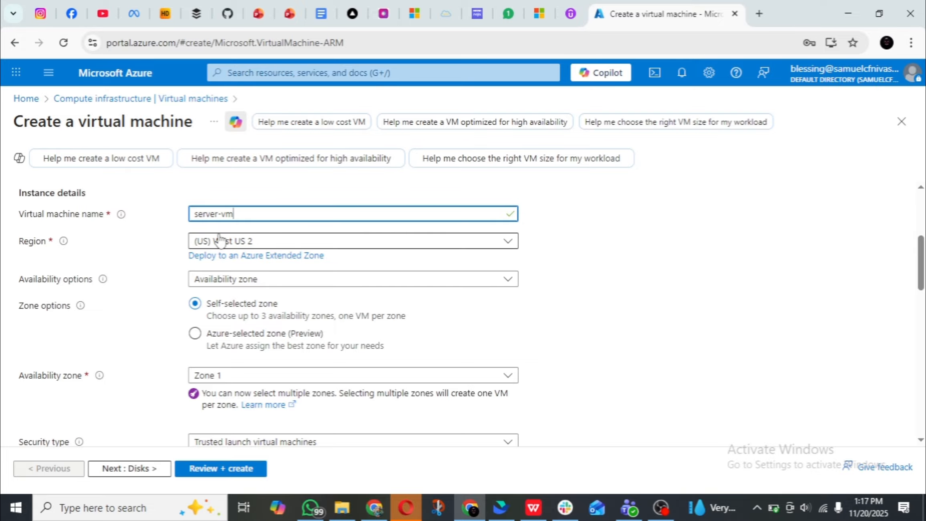
{"action": "scroll", "coordinate": [255, 242], "scroll_direction": "down", "scroll_amount": 1}
{"action": "scroll", "coordinate": [255, 243], "scroll_direction": "down", "scroll_amount": 1}
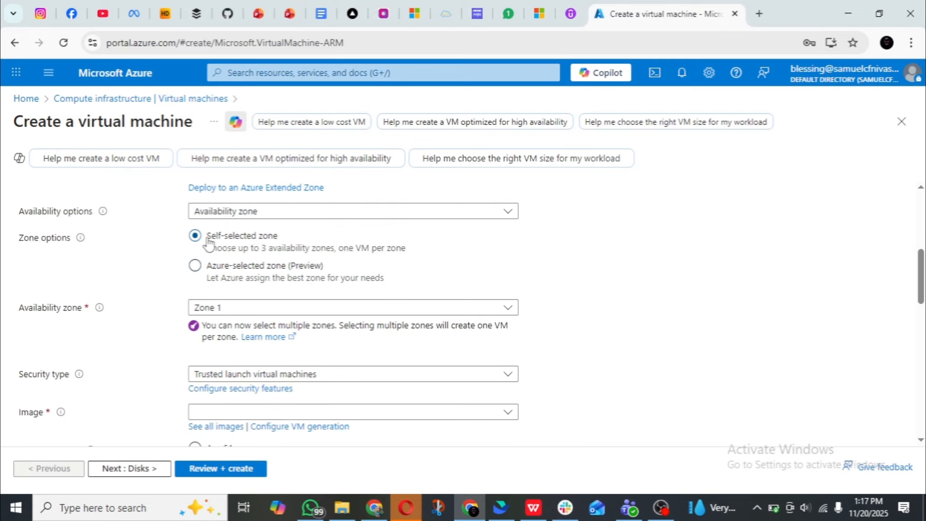
{"action": "scroll", "coordinate": [258, 271], "scroll_direction": "down", "scroll_amount": 3}
{"action": "scroll", "coordinate": [257, 277], "scroll_direction": "down", "scroll_amount": 1}
{"action": "scroll", "coordinate": [257, 277], "scroll_direction": "up", "scroll_amount": 2}
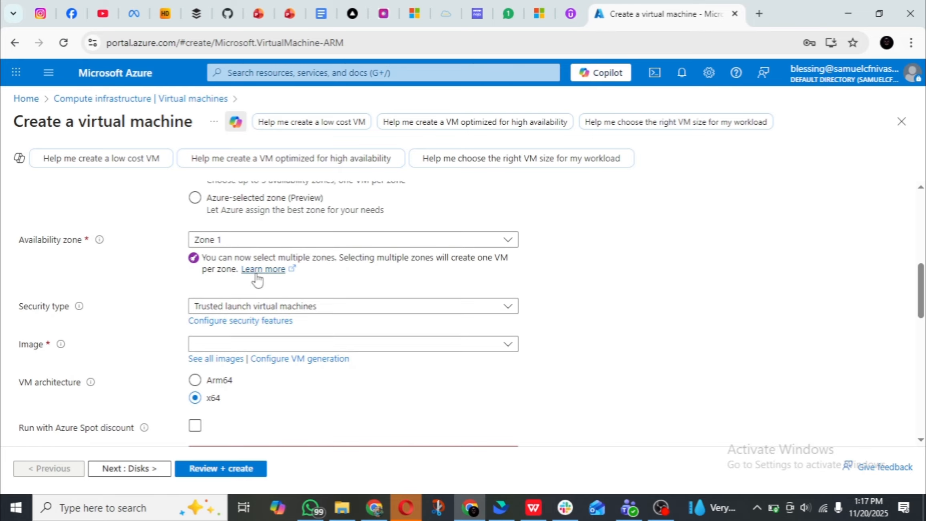
{"action": "scroll", "coordinate": [257, 277], "scroll_direction": "down", "scroll_amount": 2}
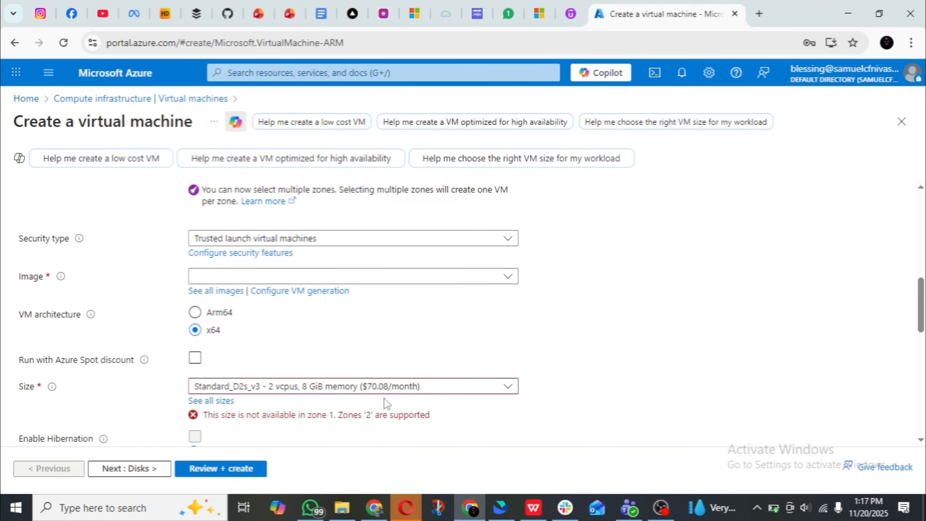
{"action": "scroll", "coordinate": [246, 264], "scroll_direction": "up", "scroll_amount": 2}
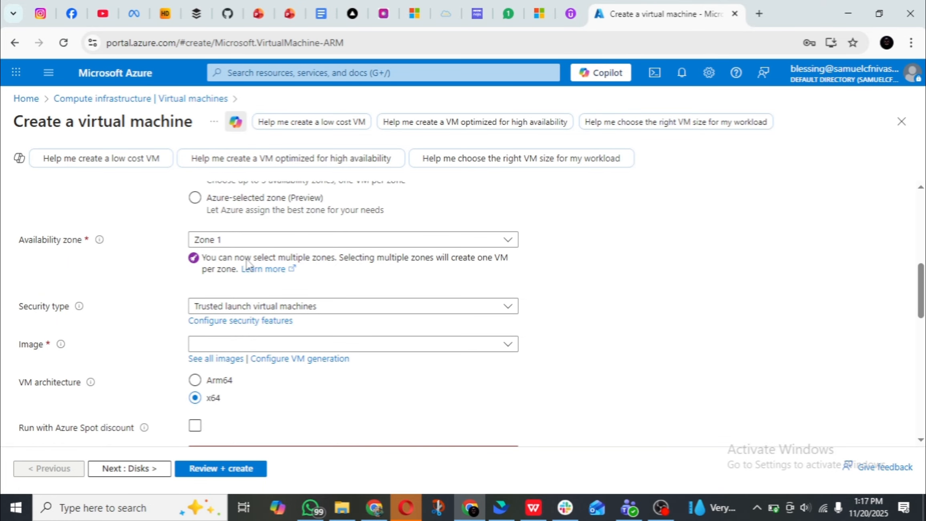
{"action": "left_click", "coordinate": [289, 240]}
{"action": "left_click", "coordinate": [206, 263]}
{"action": "left_click", "coordinate": [202, 280]}
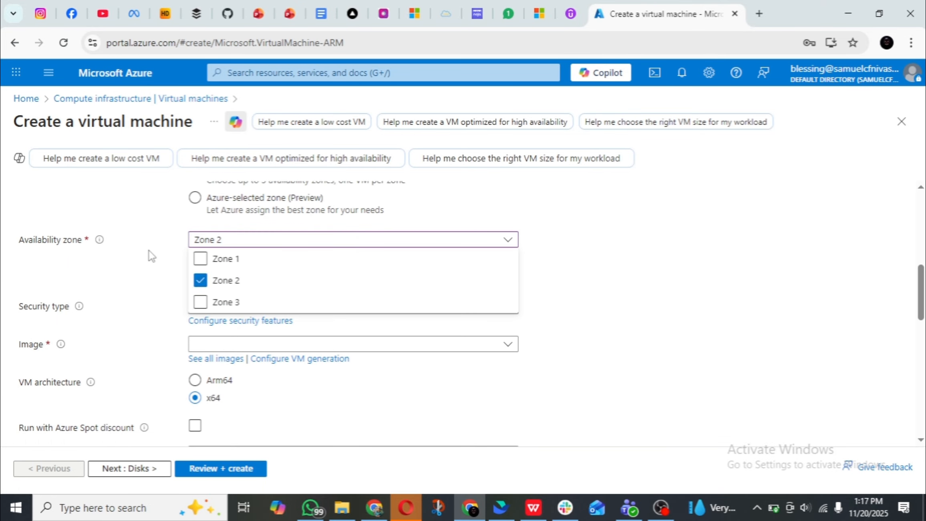
{"action": "left_click", "coordinate": [152, 256]}
Select Windows Server 2022 Datacenter: Azure Edition - x64 Gen2 as the virtual machine's image.
{"action": "scroll", "coordinate": [338, 245], "scroll_direction": "down", "scroll_amount": 3}
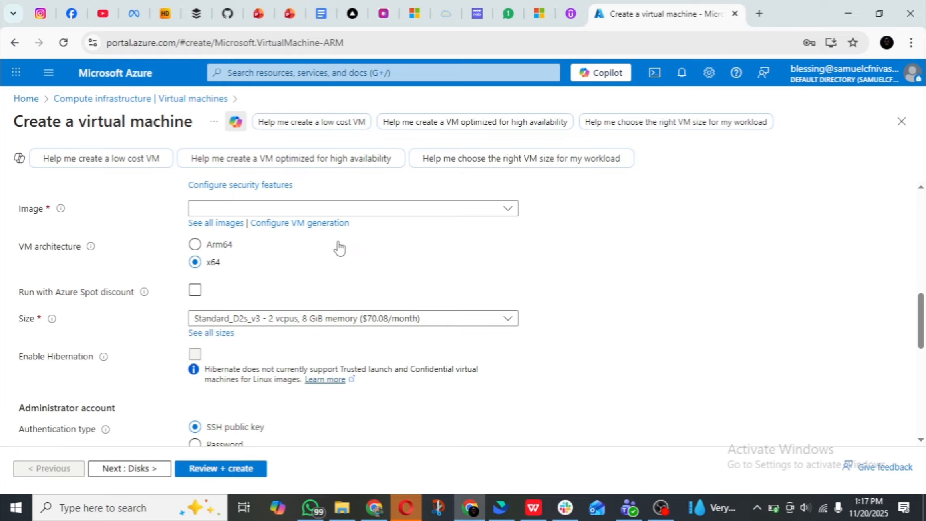
{"action": "left_click", "coordinate": [295, 209]}
{"action": "left_click", "coordinate": [281, 285]}
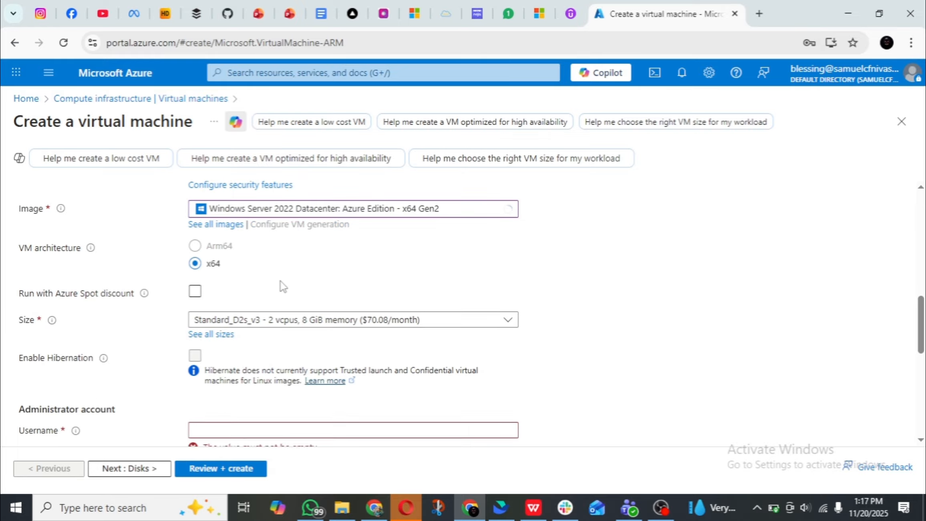
Set the administrator username to azadmin and fill in the account's password confirmation with the saved password.
{"action": "scroll", "coordinate": [284, 286], "scroll_direction": "down", "scroll_amount": 3}
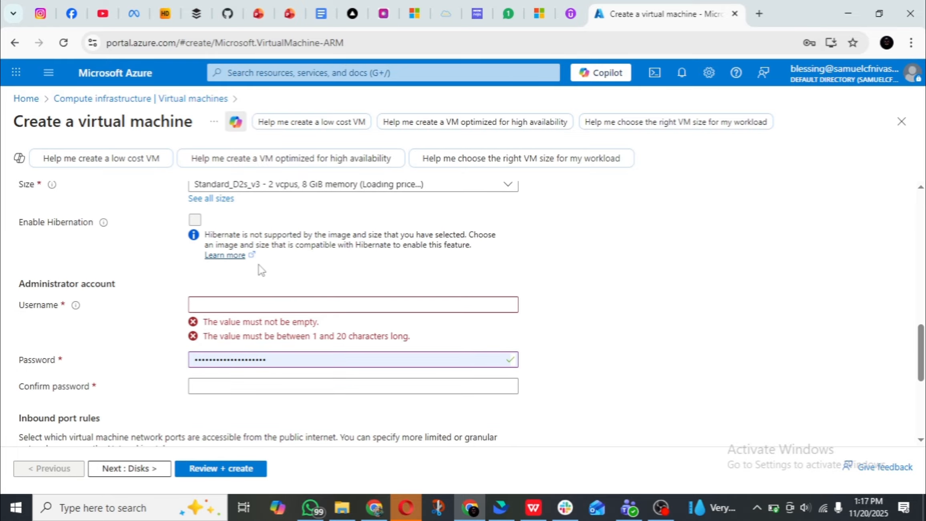
{"action": "left_click", "coordinate": [233, 298]}
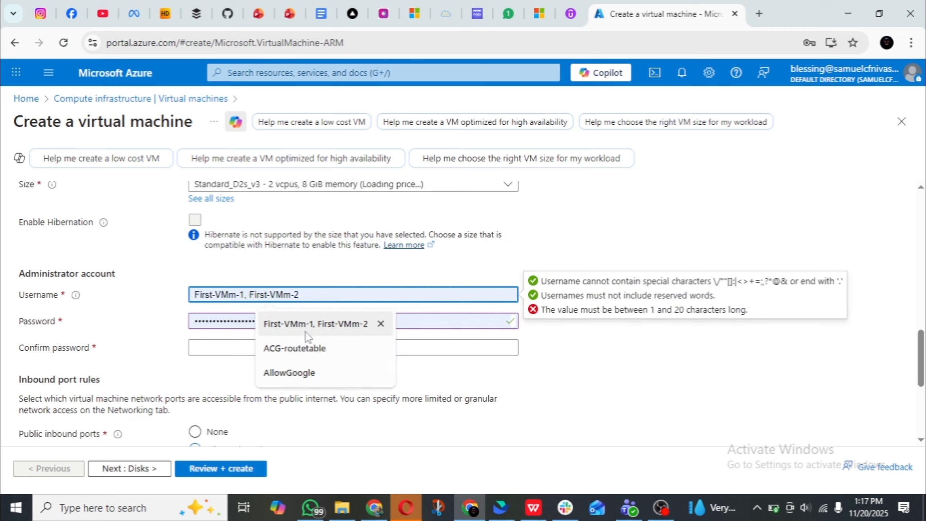
{"action": "type", "text": "azad"}
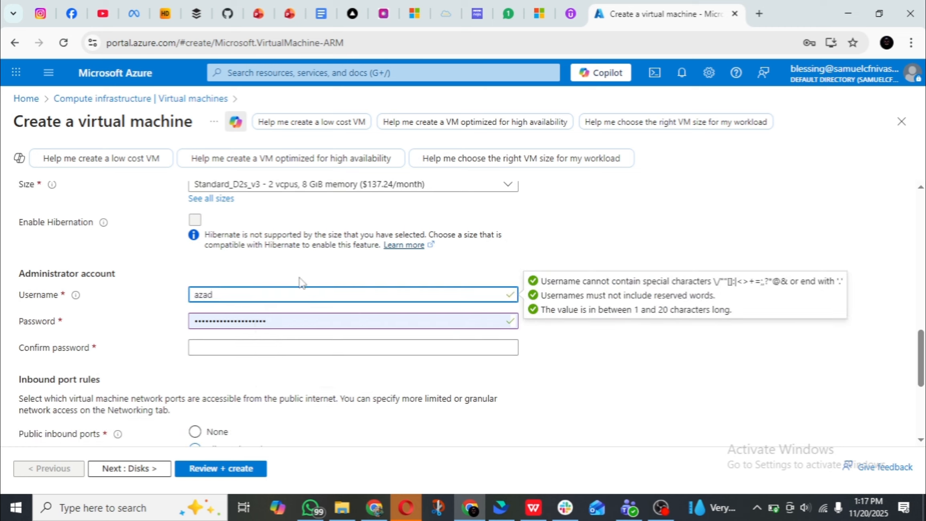
{"action": "type", "text": "min"}
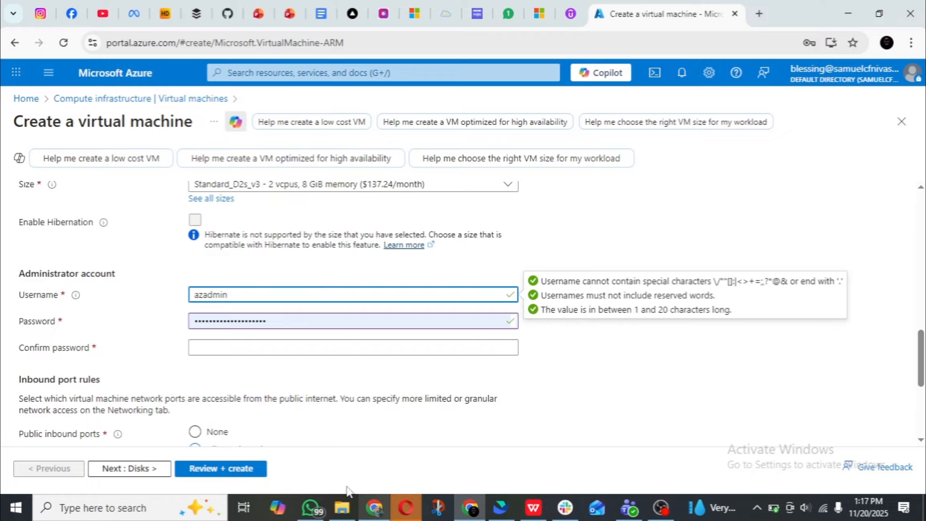
{"action": "left_click", "coordinate": [284, 355]}
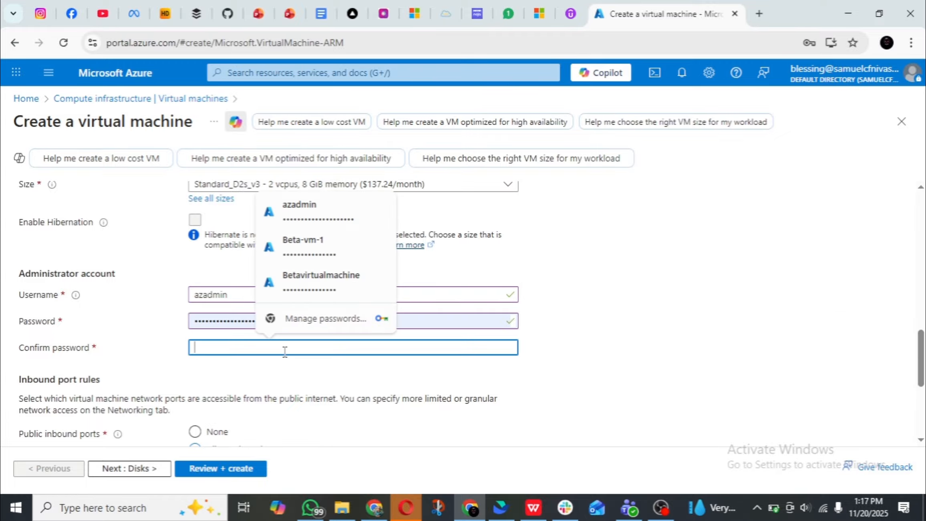
{"action": "left_click", "coordinate": [328, 211]}
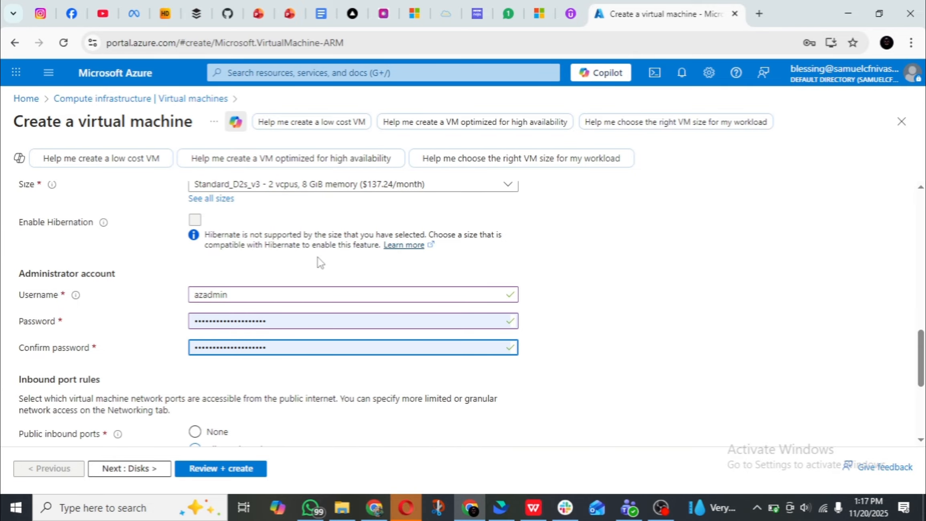
{"action": "scroll", "coordinate": [321, 263], "scroll_direction": "down", "scroll_amount": 2}
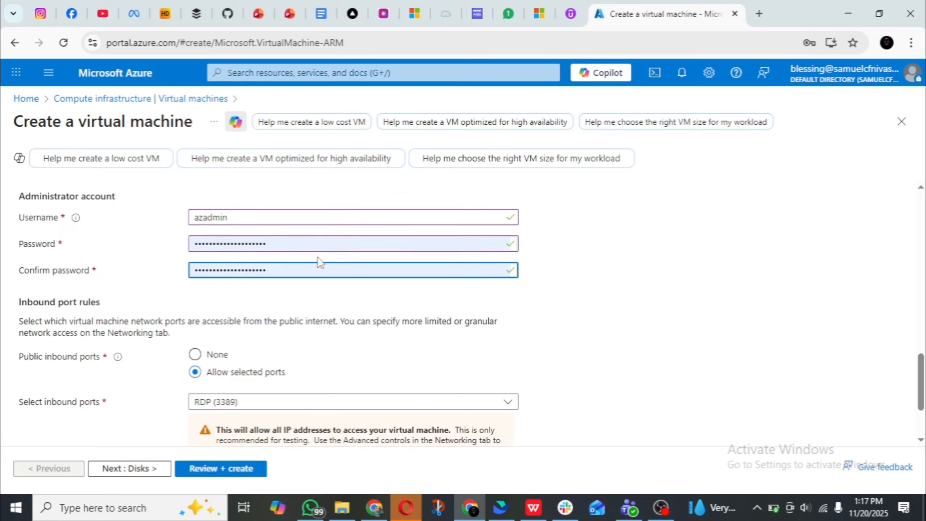
Keep the inbound port and licensing defaults and set the OS disk type to Standard SSD (locally-redundant storage).
{"action": "scroll", "coordinate": [320, 262], "scroll_direction": "up", "scroll_amount": 10}
{"action": "scroll", "coordinate": [320, 260], "scroll_direction": "down", "scroll_amount": 15}
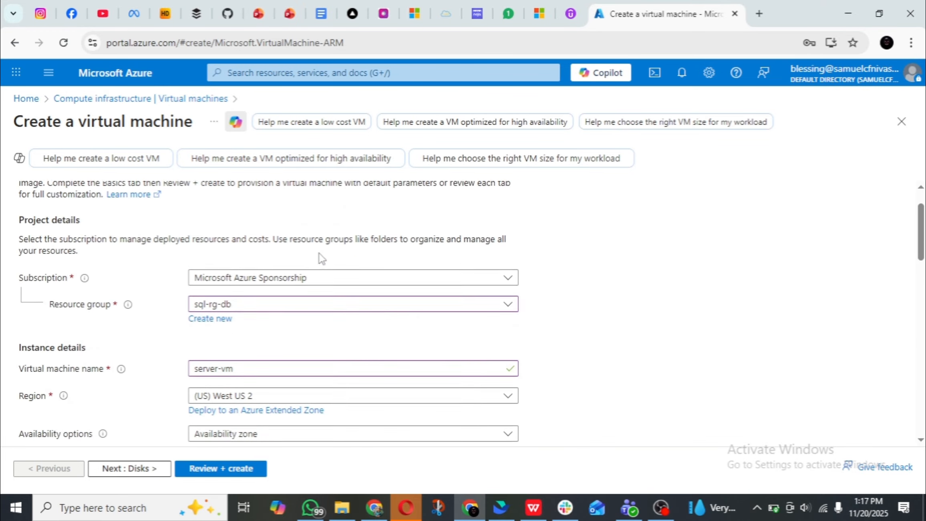
{"action": "left_click", "coordinate": [136, 469]}
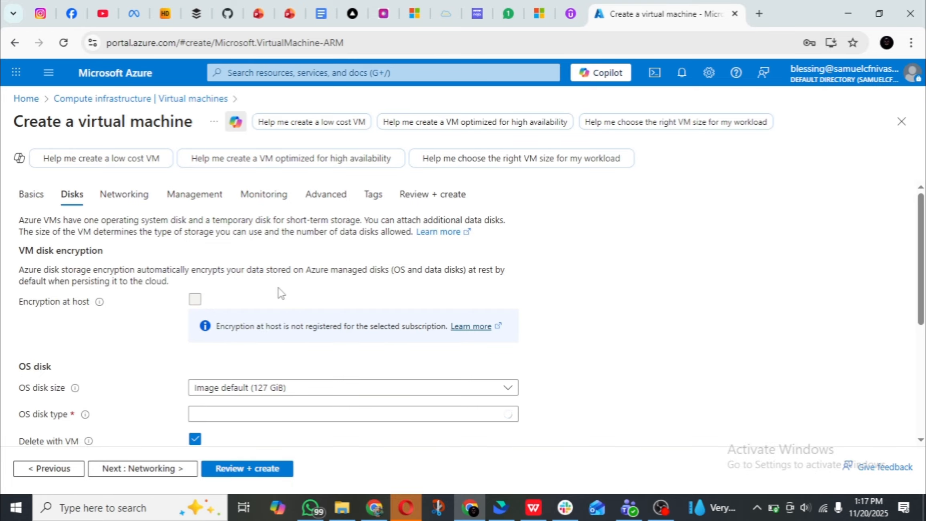
{"action": "scroll", "coordinate": [281, 292], "scroll_direction": "down", "scroll_amount": 3}
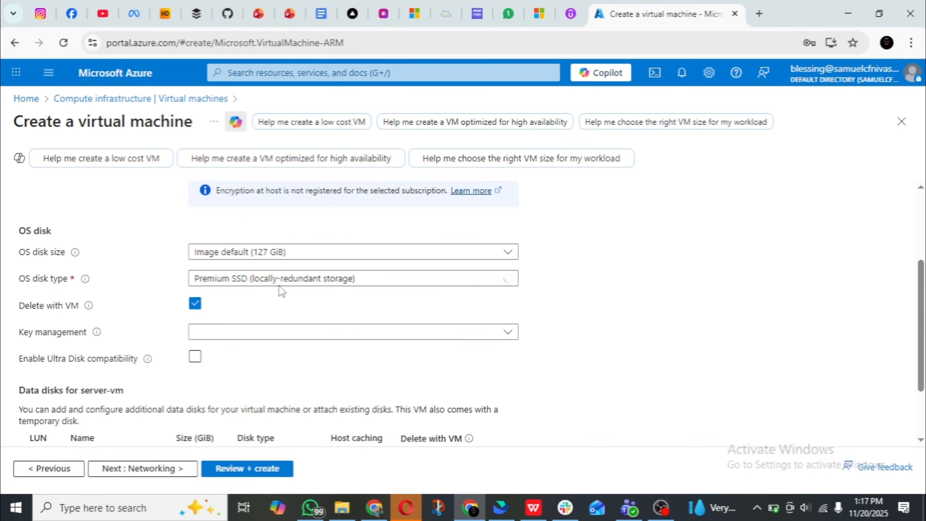
{"action": "left_click", "coordinate": [302, 280]}
{"action": "left_click", "coordinate": [268, 383]}
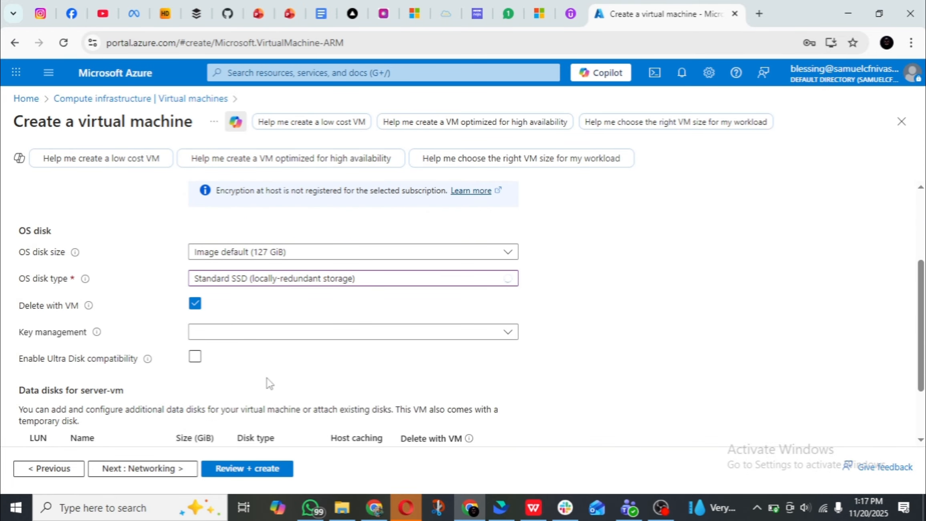
{"action": "scroll", "coordinate": [196, 331], "scroll_direction": "down", "scroll_amount": 2}
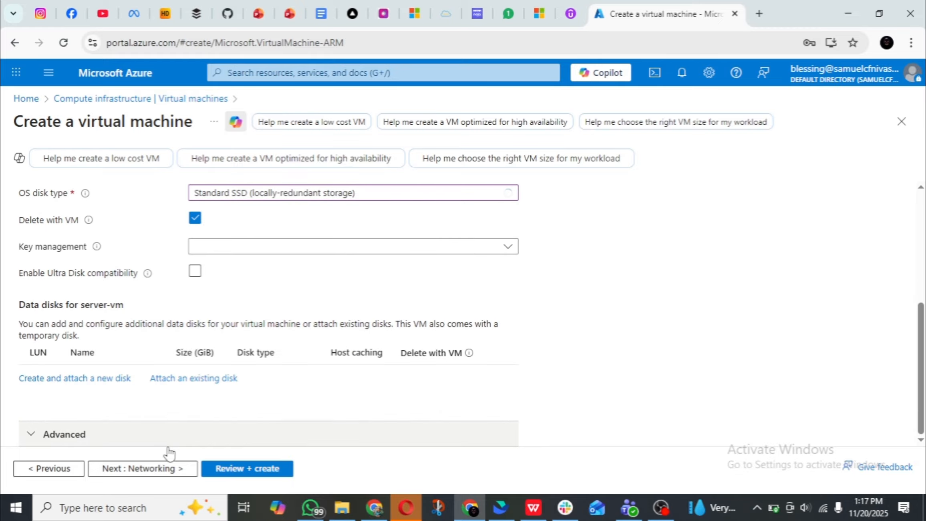
Go through the virtual machine's networking and management settings, keeping their default options.
{"action": "left_click", "coordinate": [172, 467]}
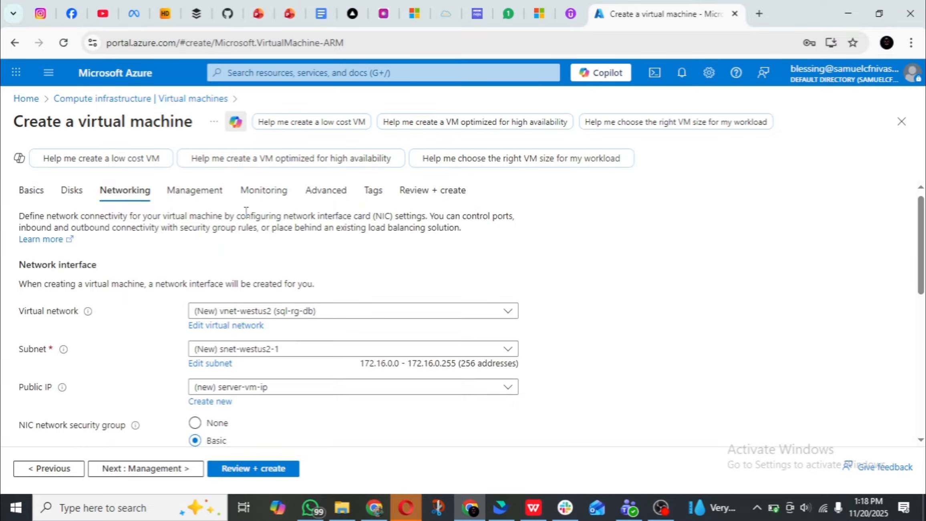
{"action": "scroll", "coordinate": [274, 324], "scroll_direction": "down", "scroll_amount": 5}
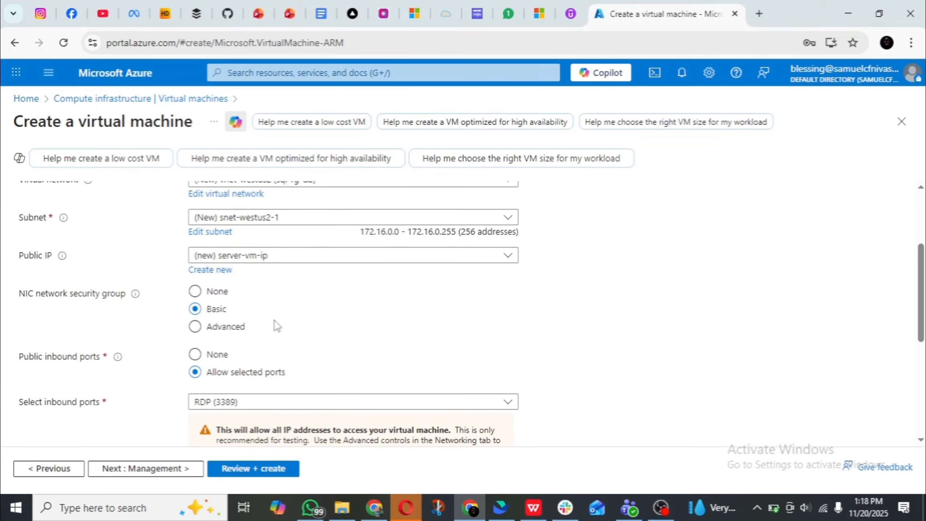
{"action": "left_click", "coordinate": [156, 471]}
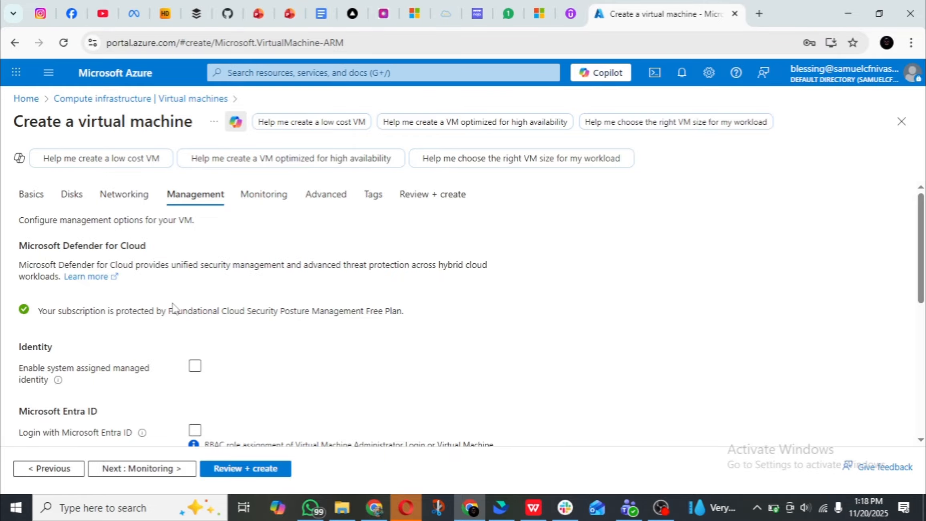
{"action": "scroll", "coordinate": [144, 401], "scroll_direction": "down", "scroll_amount": 3}
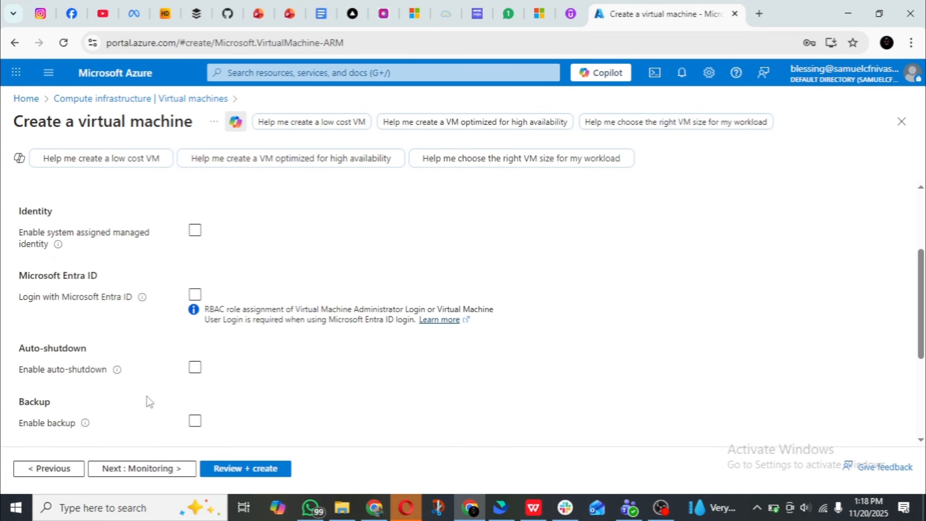
{"action": "left_click", "coordinate": [147, 469]}
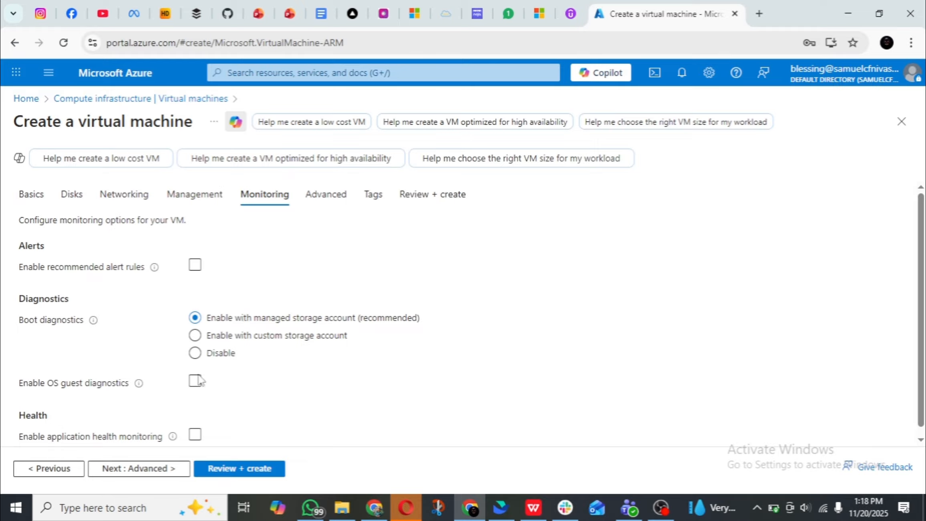
Disable boot diagnostics for the virtual machine, then validate the configuration and create it.
{"action": "left_click", "coordinate": [196, 353]}
{"action": "left_click", "coordinate": [264, 469]}
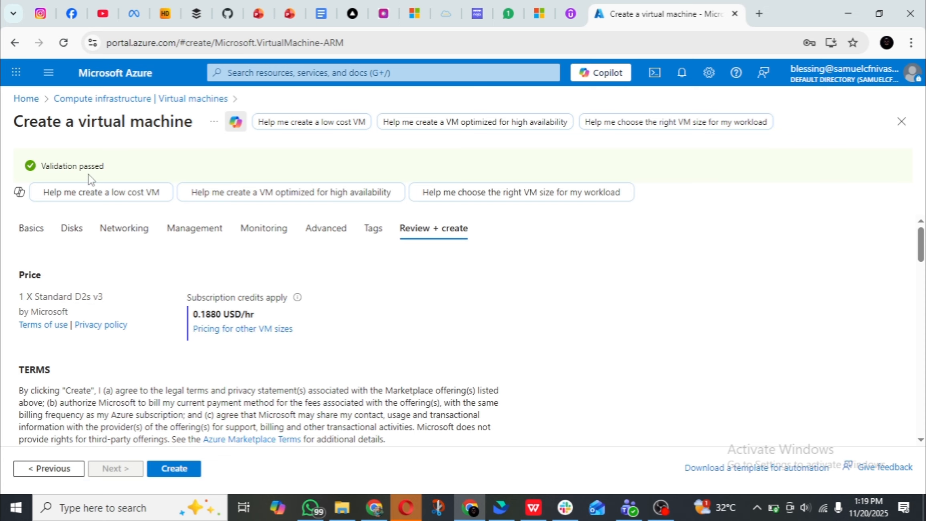
{"action": "left_click", "coordinate": [176, 469]}
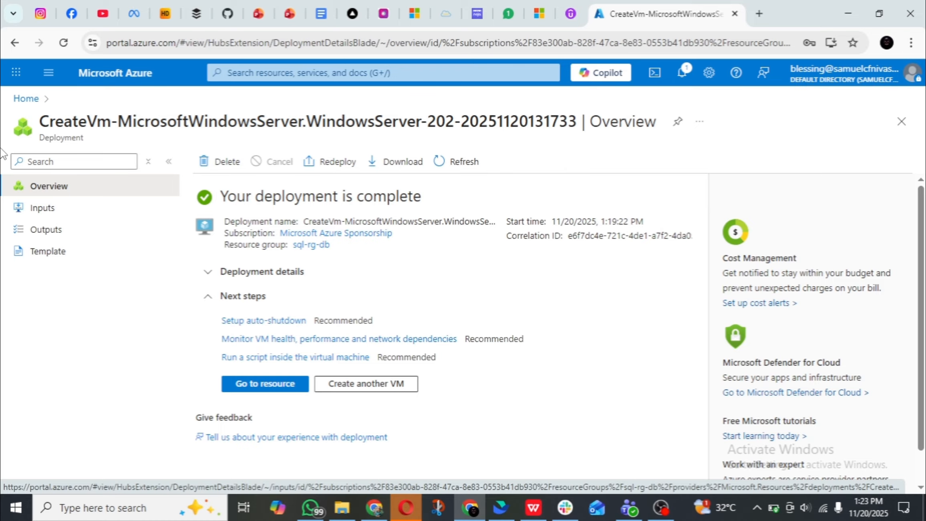
Enable the system-assigned managed identity on the deployed server-vm and save the change.
{"action": "left_click", "coordinate": [269, 388]}
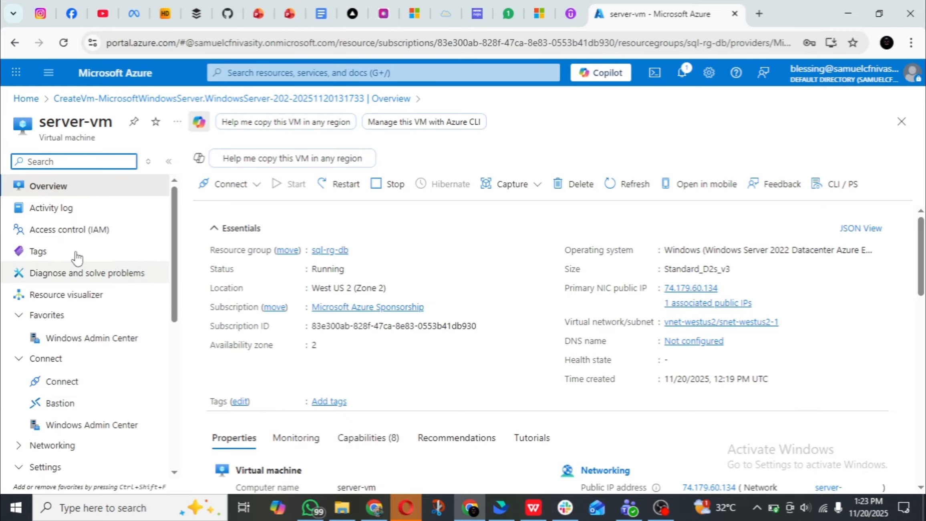
{"action": "scroll", "coordinate": [64, 208], "scroll_direction": "down", "scroll_amount": 3}
{"action": "scroll", "coordinate": [65, 208], "scroll_direction": "down", "scroll_amount": 4}
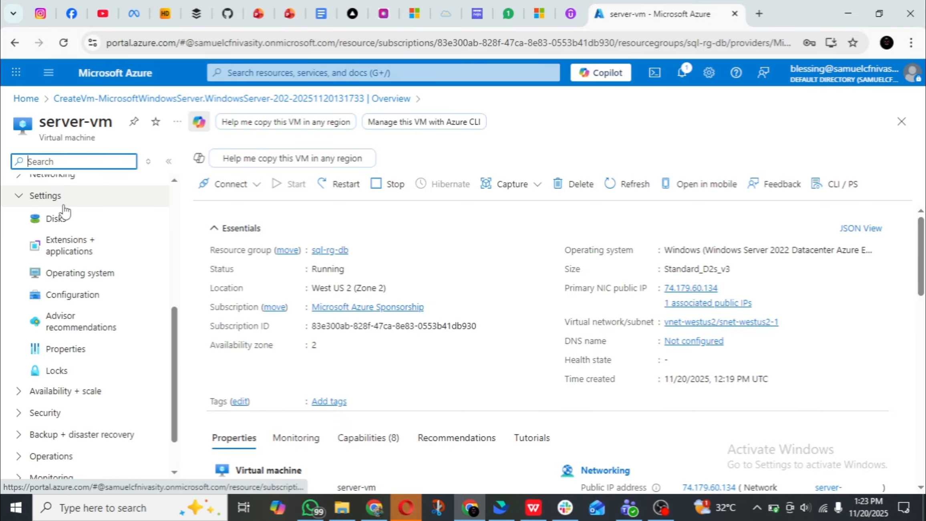
{"action": "scroll", "coordinate": [64, 208], "scroll_direction": "down", "scroll_amount": 1}
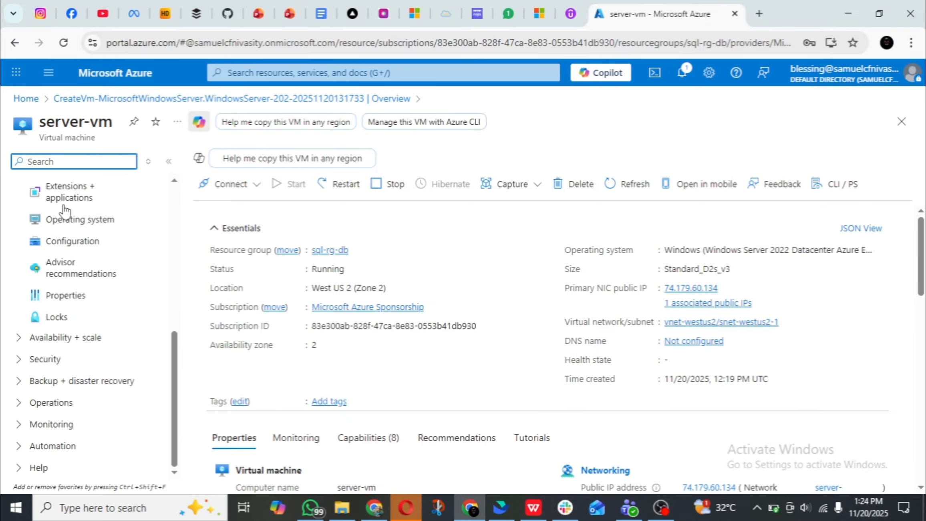
{"action": "left_click", "coordinate": [56, 359]}
{"action": "left_click", "coordinate": [89, 386]}
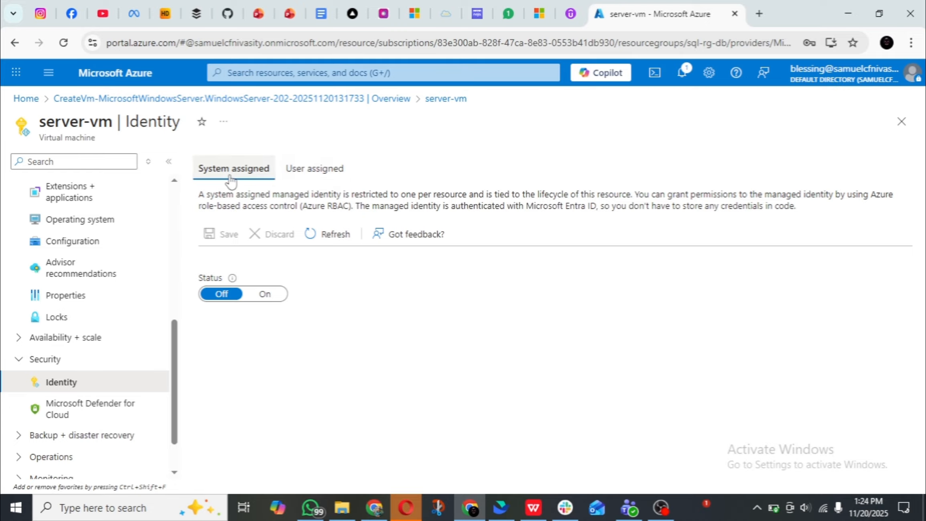
{"action": "left_click", "coordinate": [263, 305]}
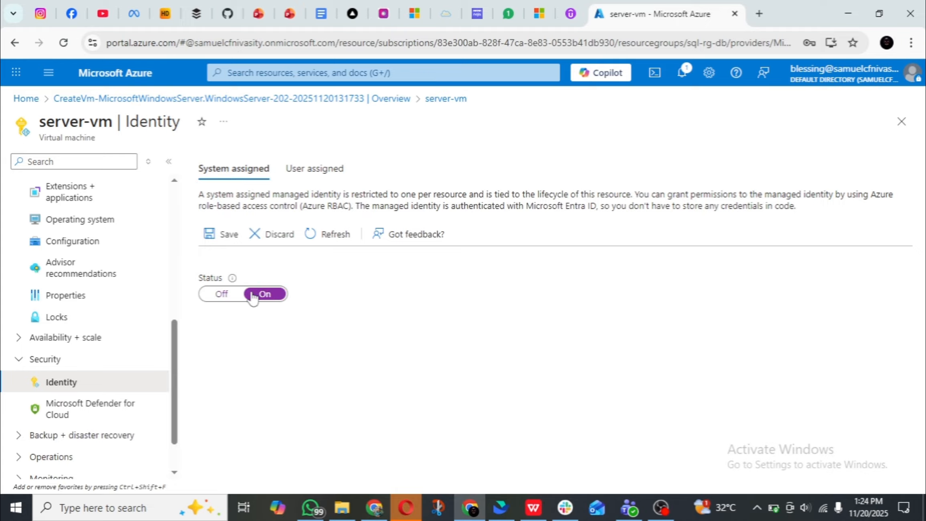
{"action": "left_click", "coordinate": [225, 237]}
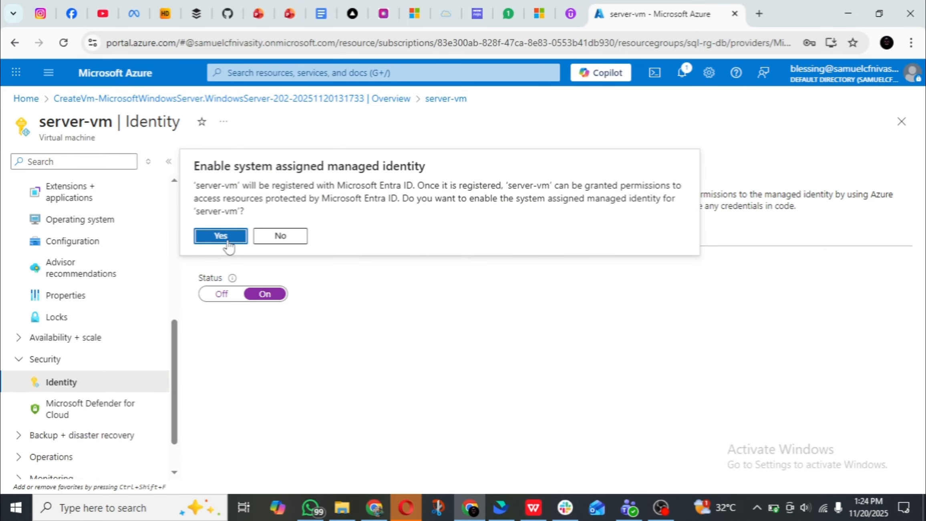
{"action": "left_click", "coordinate": [226, 240]}
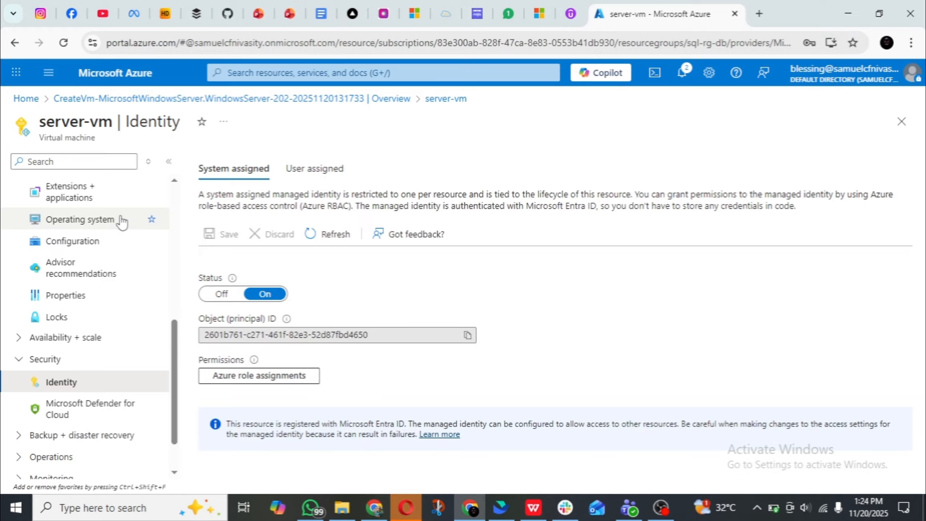
Open acg-sql-server from the resource group sql-rg-db and start adding a role assignment in its access control (IAM).
{"action": "scroll", "coordinate": [122, 224], "scroll_direction": "up", "scroll_amount": 8}
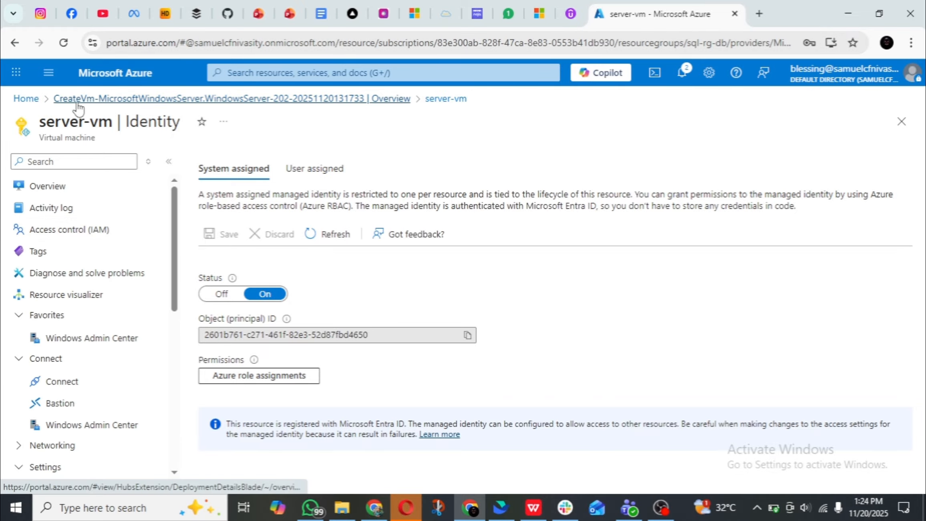
{"action": "left_click", "coordinate": [24, 99]}
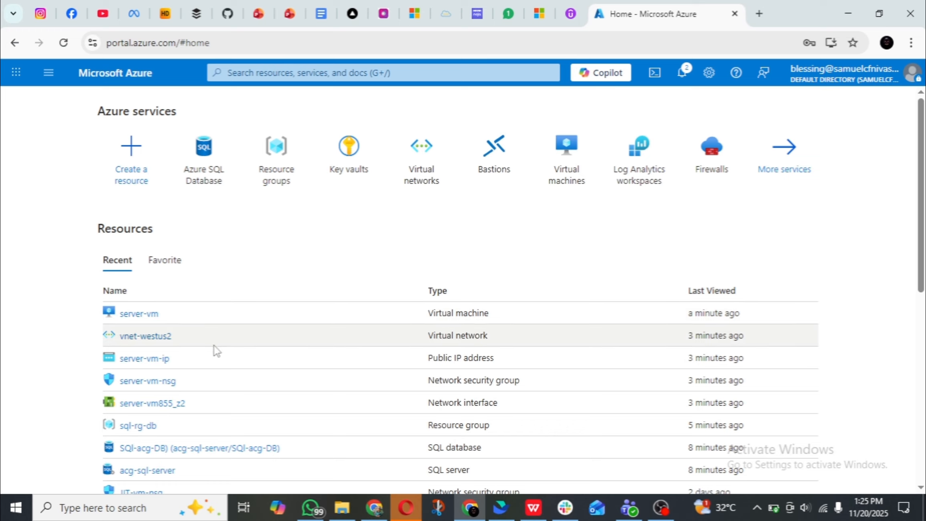
{"action": "scroll", "coordinate": [185, 363], "scroll_direction": "down", "scroll_amount": 3}
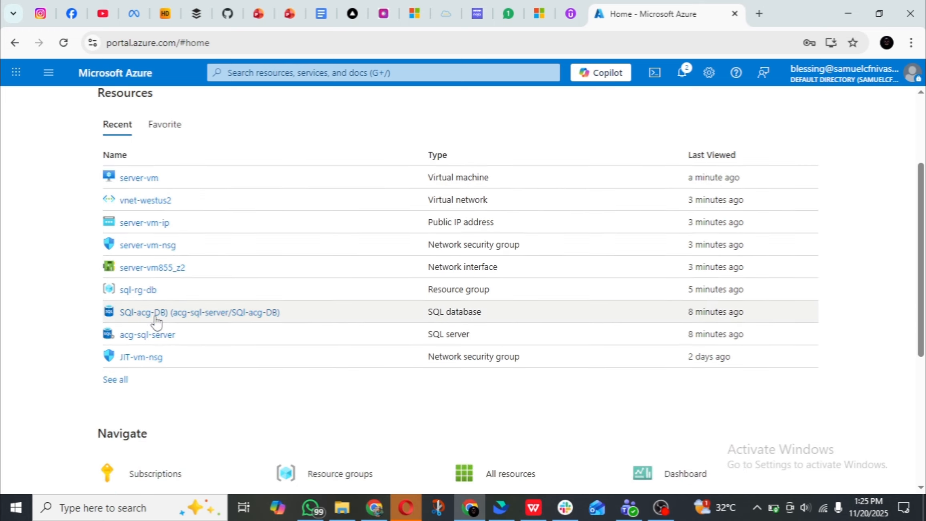
{"action": "left_click", "coordinate": [141, 294]}
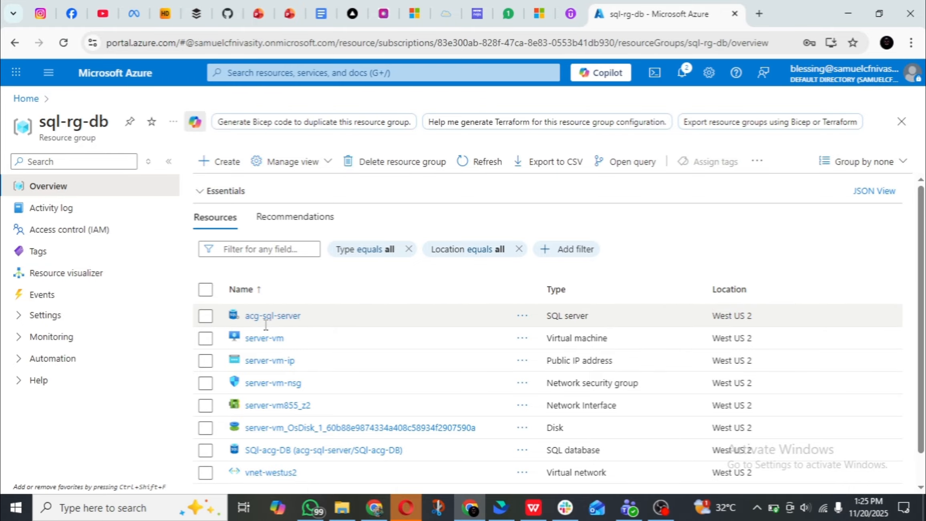
{"action": "scroll", "coordinate": [266, 323], "scroll_direction": "down", "scroll_amount": 2}
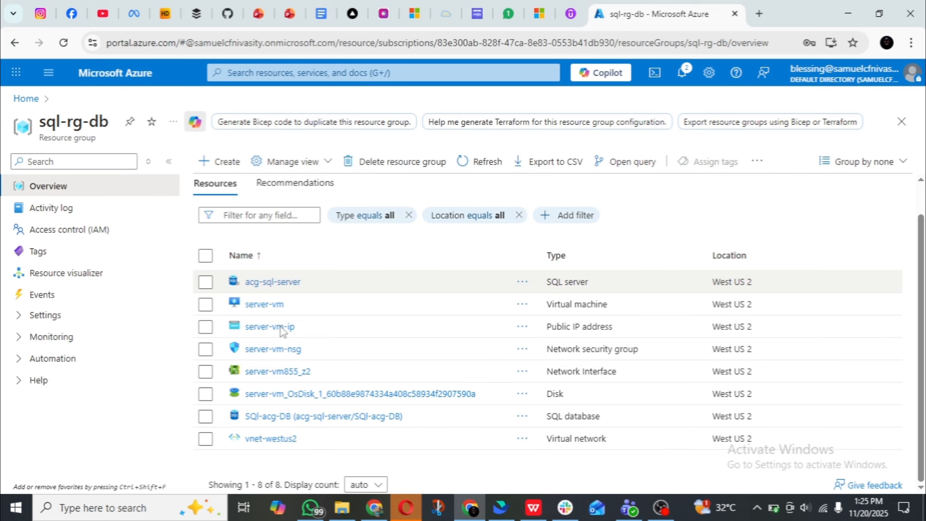
{"action": "scroll", "coordinate": [282, 332], "scroll_direction": "up", "scroll_amount": 2}
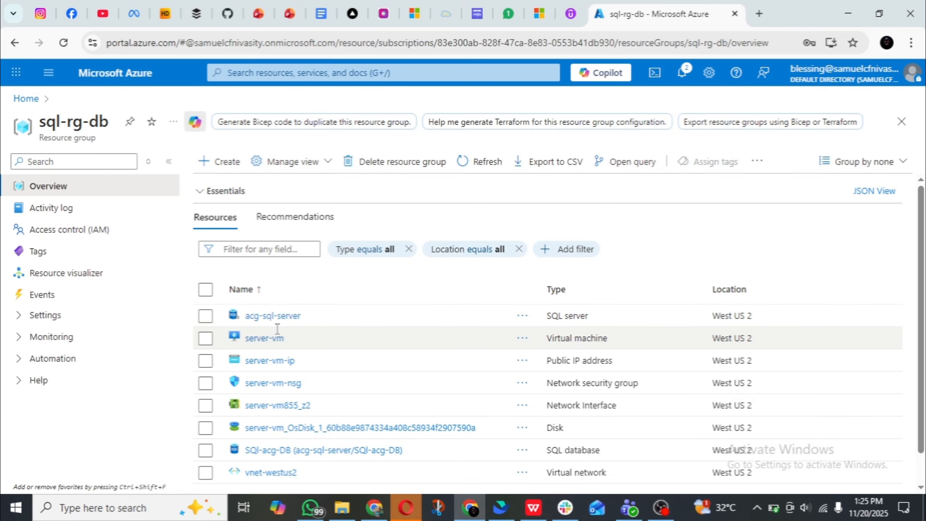
{"action": "left_click", "coordinate": [277, 316]}
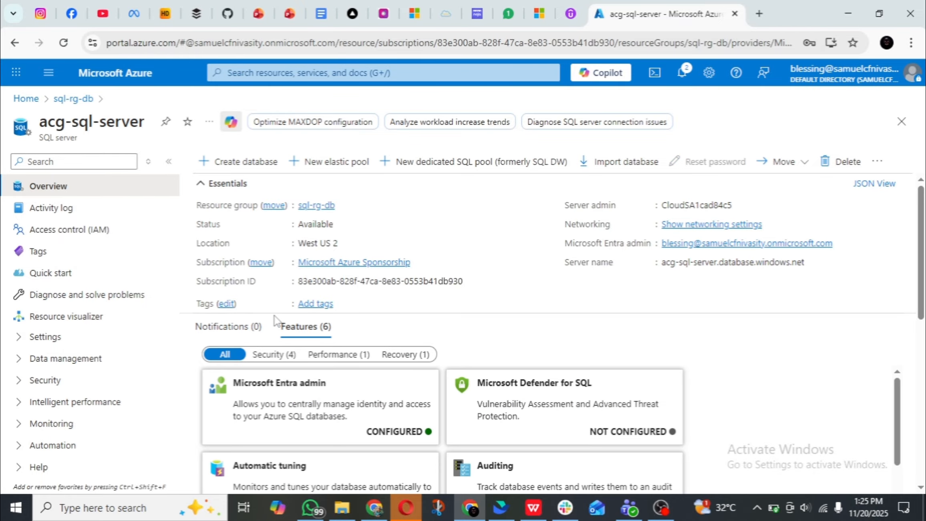
{"action": "left_click", "coordinate": [104, 236]}
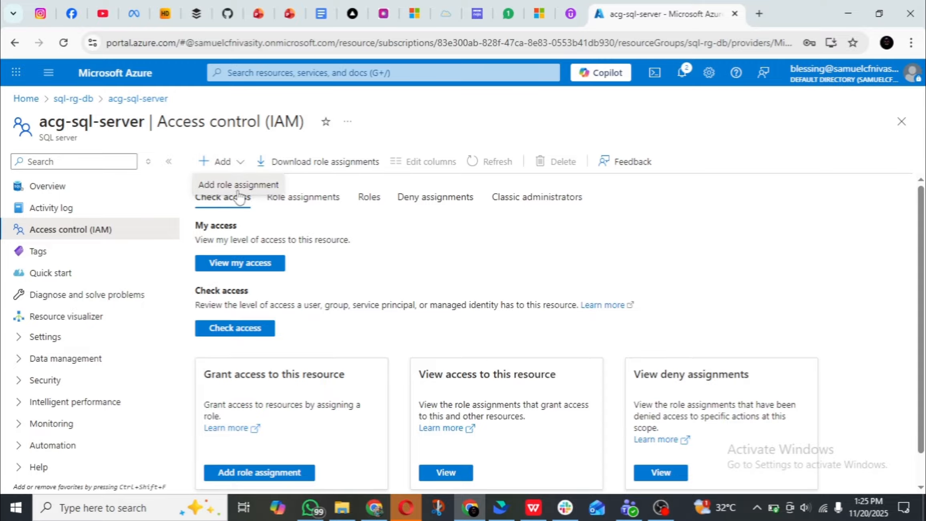
{"action": "left_click", "coordinate": [238, 188]}
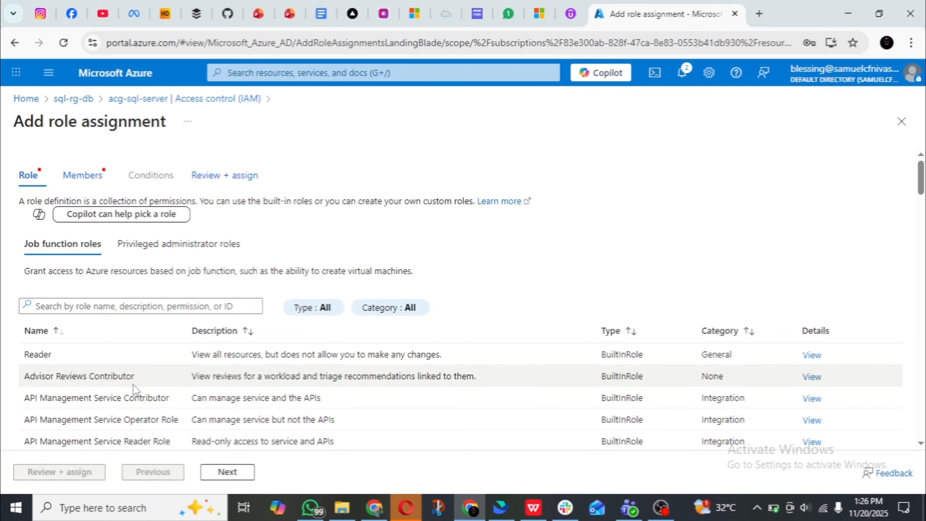
Examine the list of job function roles available for the role assignment on acg-sql-server.
{"action": "scroll", "coordinate": [136, 388], "scroll_direction": "down", "scroll_amount": 7}
{"action": "scroll", "coordinate": [136, 388], "scroll_direction": "down", "scroll_amount": 9}
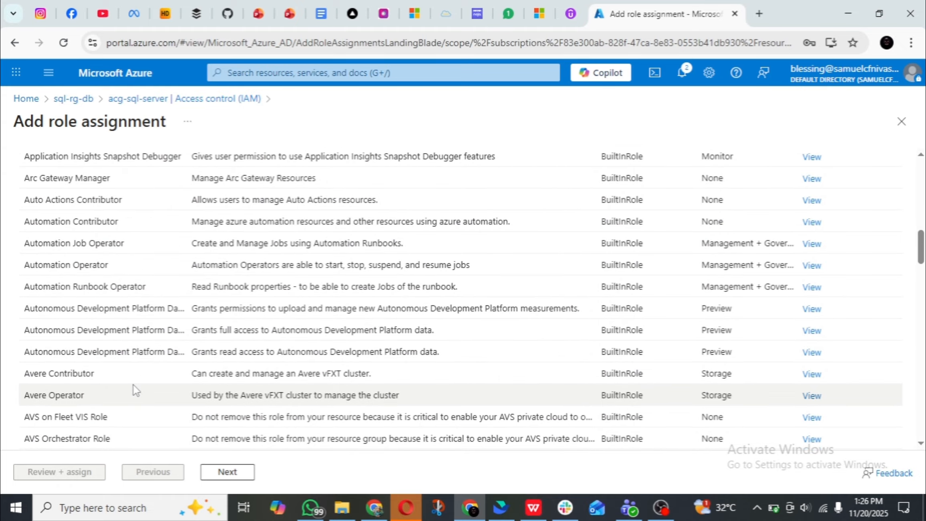
{"action": "scroll", "coordinate": [134, 385], "scroll_direction": "down", "scroll_amount": 7}
{"action": "scroll", "coordinate": [135, 380], "scroll_direction": "up", "scroll_amount": 3}
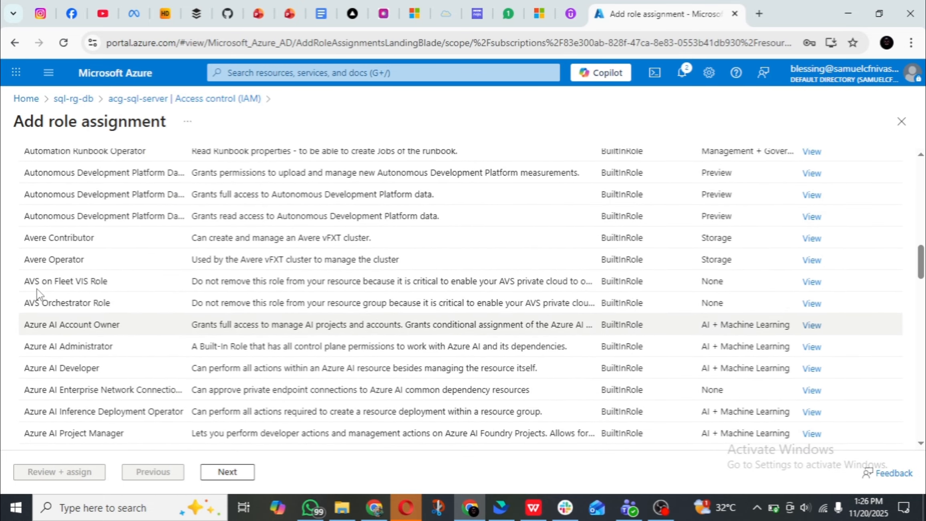
{"action": "scroll", "coordinate": [127, 268], "scroll_direction": "down", "scroll_amount": 14}
{"action": "scroll", "coordinate": [127, 269], "scroll_direction": "down", "scroll_amount": 20}
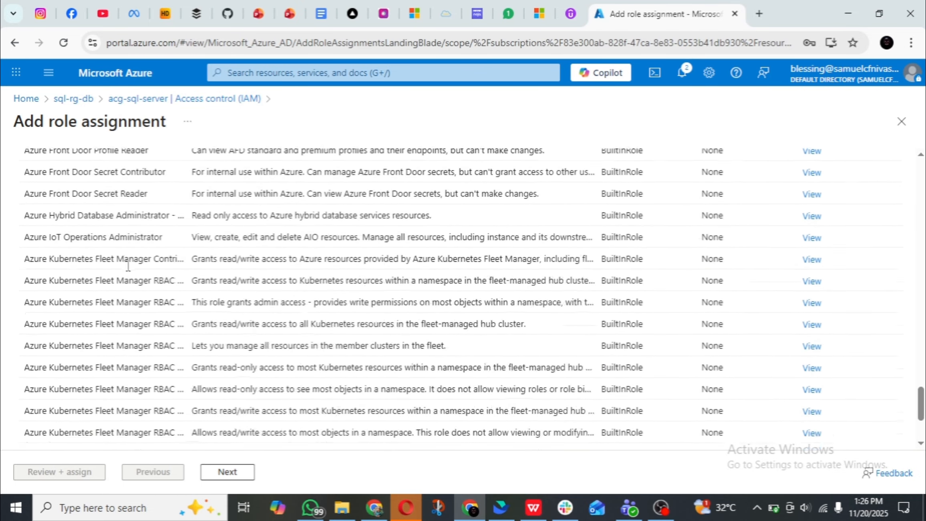
{"action": "scroll", "coordinate": [130, 272], "scroll_direction": "up", "scroll_amount": 18}
{"action": "scroll", "coordinate": [133, 272], "scroll_direction": "up", "scroll_amount": 20}
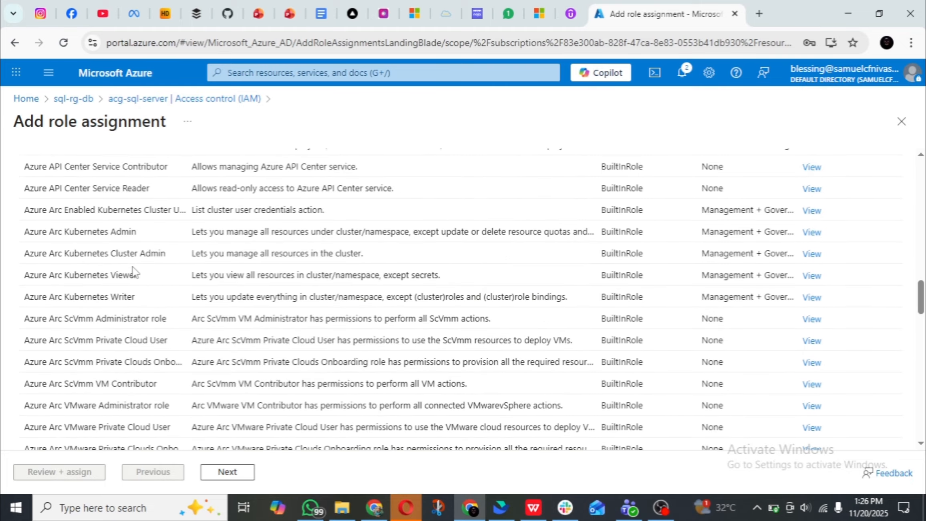
{"action": "scroll", "coordinate": [135, 272], "scroll_direction": "down", "scroll_amount": 12}
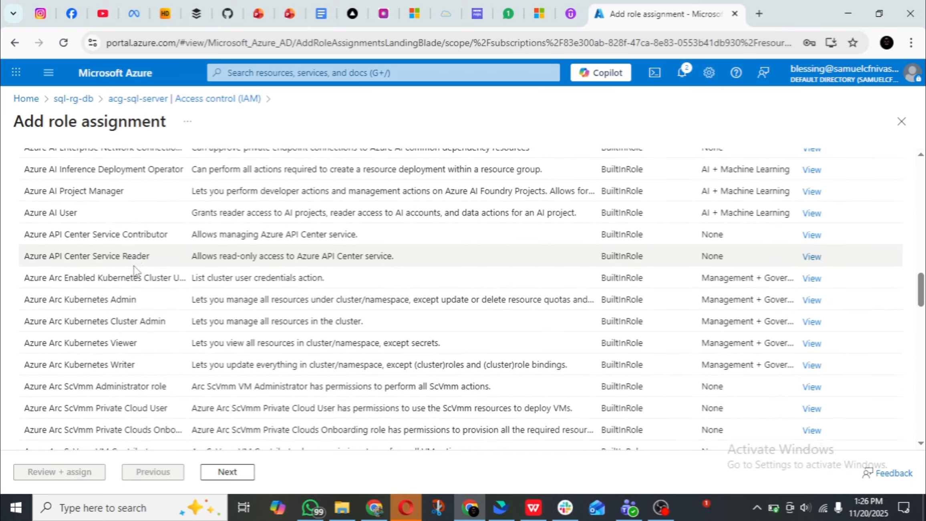
{"action": "scroll", "coordinate": [134, 266], "scroll_direction": "up", "scroll_amount": 9}
{"action": "scroll", "coordinate": [135, 265], "scroll_direction": "up", "scroll_amount": 15}
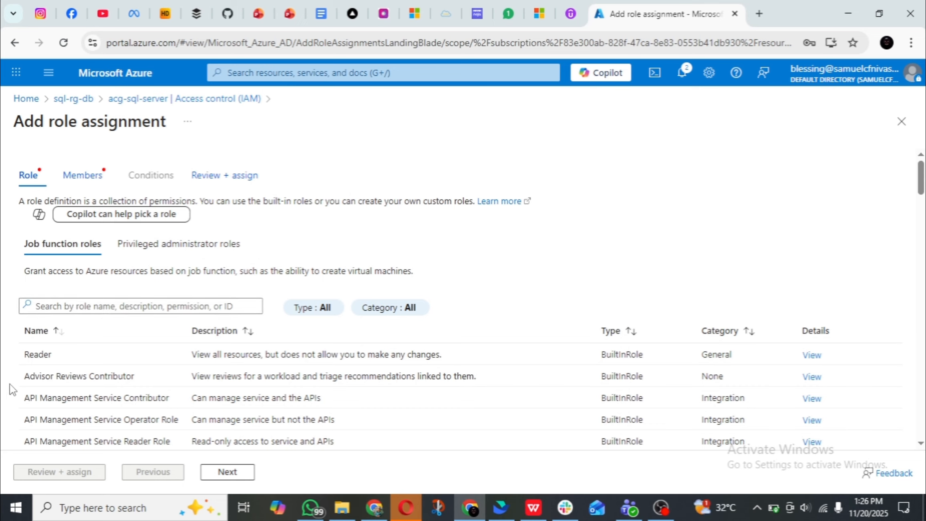
Filter the job function roles for the role assignment on acg-sql-server by the word "contributor".
{"action": "left_click", "coordinate": [103, 304]}
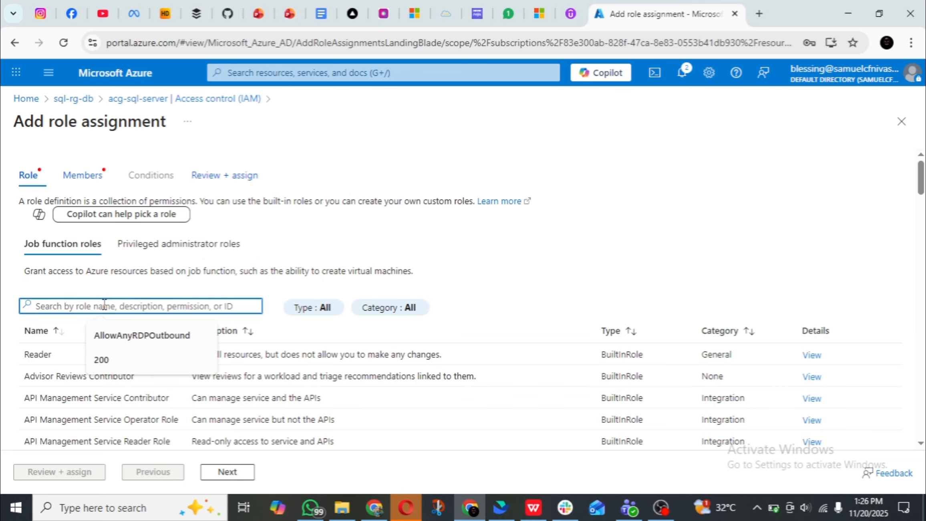
{"action": "type", "text": "contributor"}
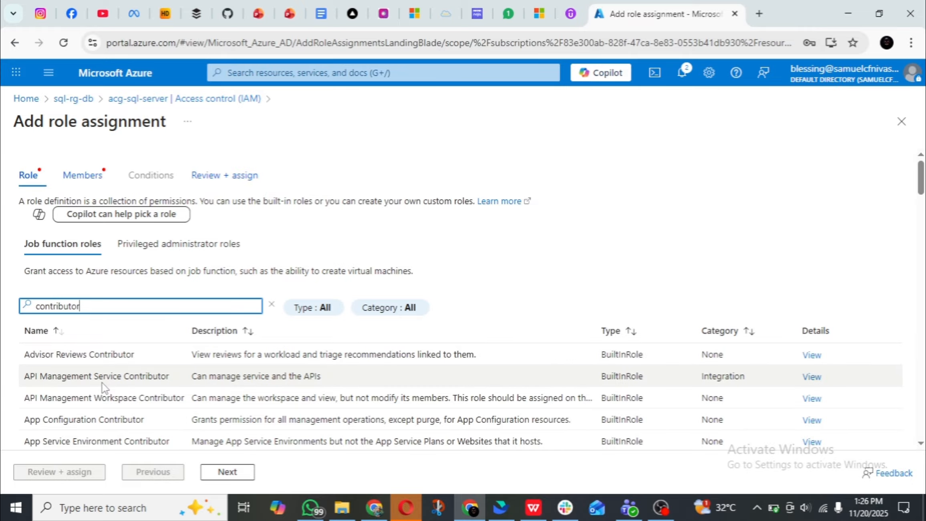
Examine the filtered contributor roles, including their descriptions and categories, to find one suitable for the role assignment.
{"action": "scroll", "coordinate": [108, 383], "scroll_direction": "down", "scroll_amount": 6}
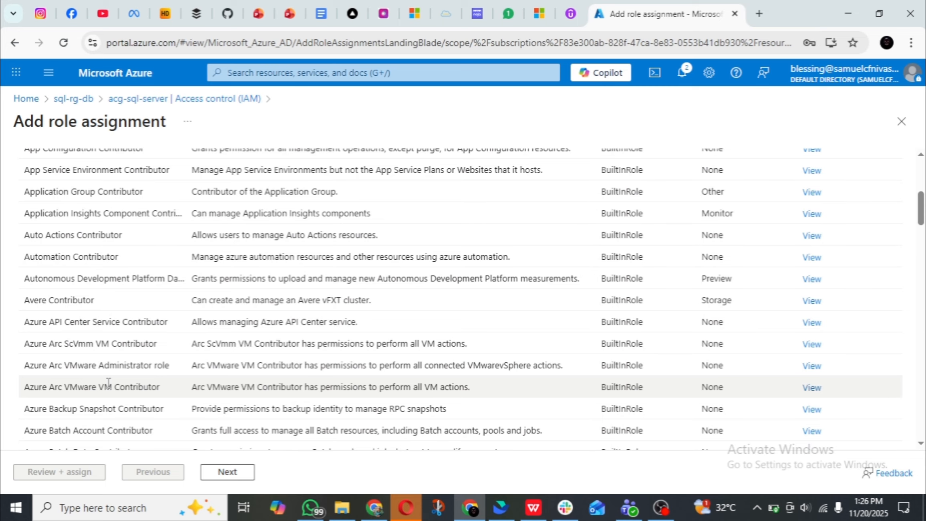
{"action": "scroll", "coordinate": [108, 382], "scroll_direction": "down", "scroll_amount": 12}
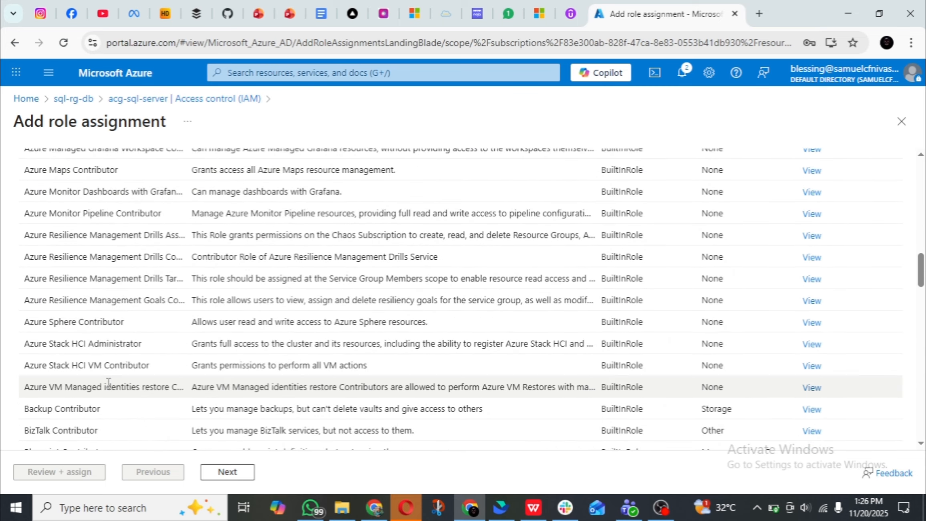
{"action": "scroll", "coordinate": [108, 383], "scroll_direction": "up", "scroll_amount": 6}
{"action": "scroll", "coordinate": [108, 383], "scroll_direction": "up", "scroll_amount": 10}
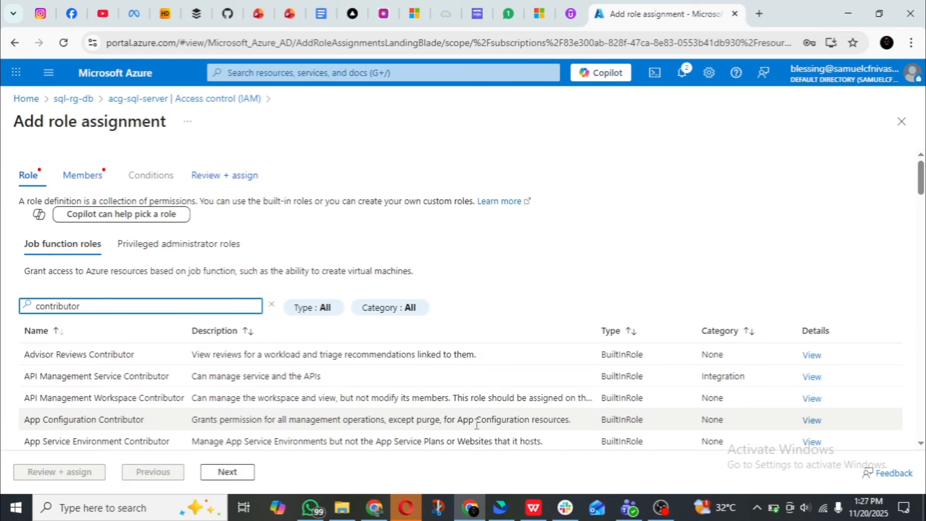
{"action": "scroll", "coordinate": [196, 389], "scroll_direction": "down", "scroll_amount": 3}
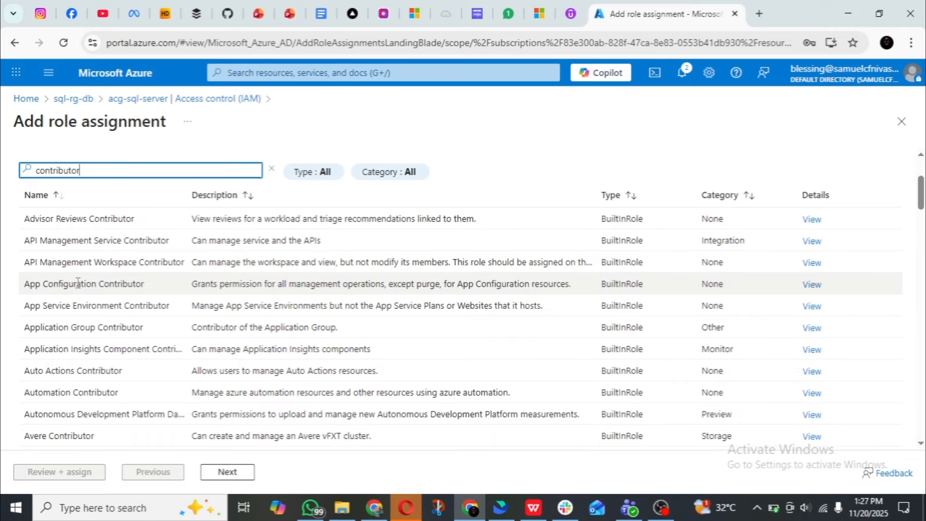
{"action": "scroll", "coordinate": [78, 282], "scroll_direction": "down", "scroll_amount": 3}
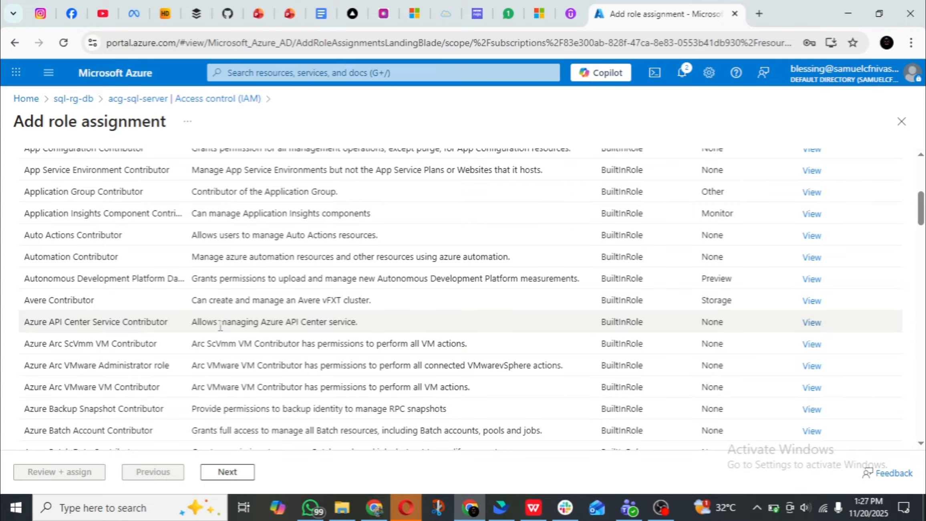
{"action": "scroll", "coordinate": [220, 328], "scroll_direction": "down", "scroll_amount": 5}
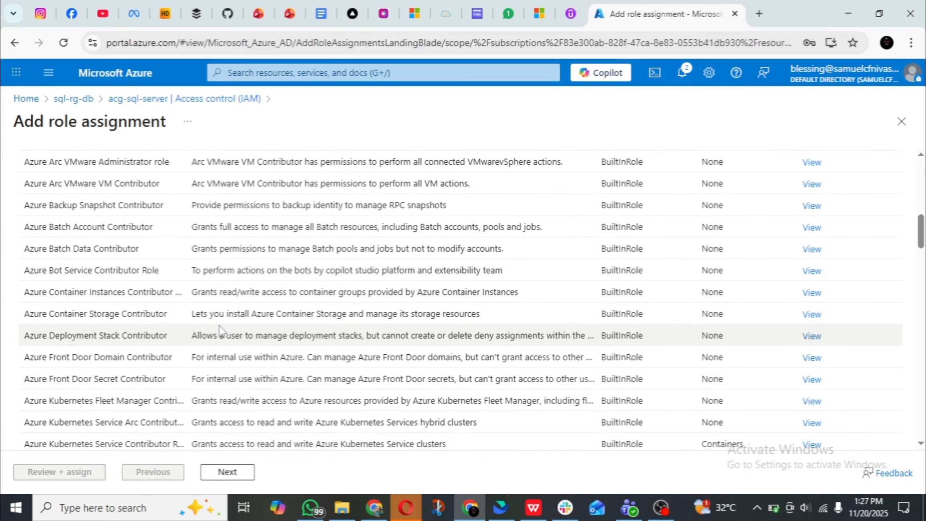
{"action": "scroll", "coordinate": [220, 327], "scroll_direction": "down", "scroll_amount": 4}
{"action": "scroll", "coordinate": [219, 325], "scroll_direction": "down", "scroll_amount": 6}
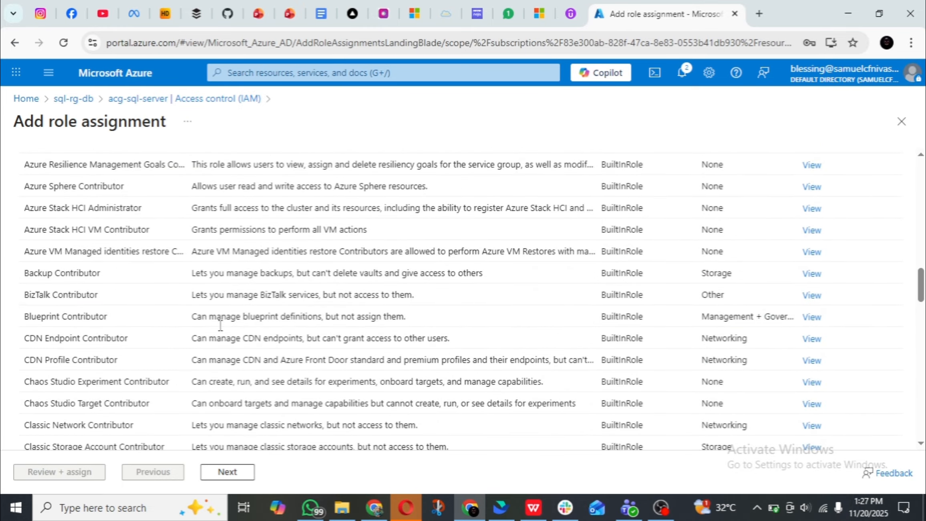
{"action": "scroll", "coordinate": [220, 328], "scroll_direction": "down", "scroll_amount": 10}
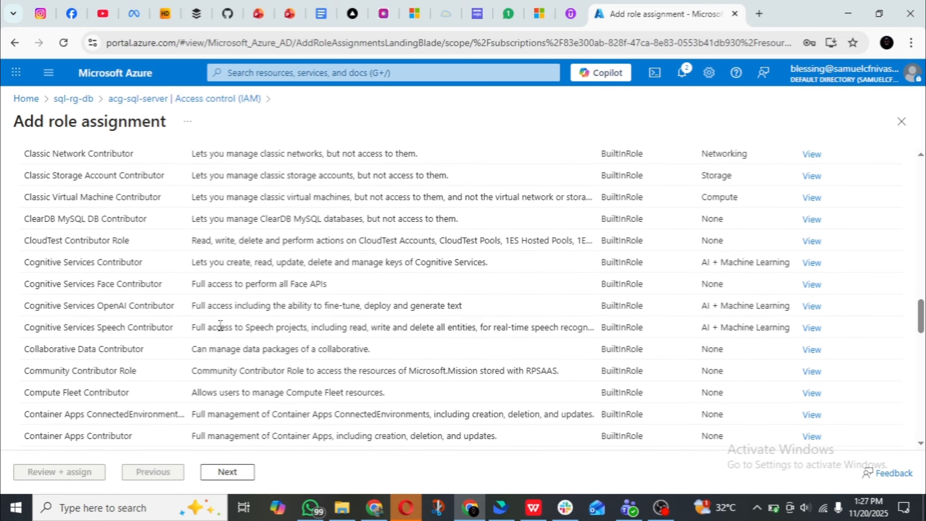
{"action": "scroll", "coordinate": [220, 325], "scroll_direction": "up", "scroll_amount": 6}
{"action": "scroll", "coordinate": [220, 326], "scroll_direction": "up", "scroll_amount": 20}
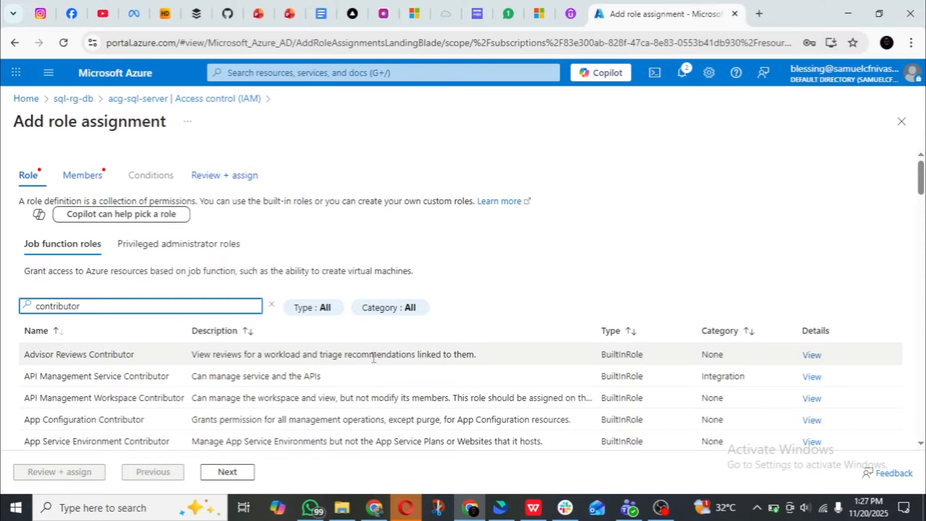
{"action": "scroll", "coordinate": [373, 357], "scroll_direction": "down", "scroll_amount": 8}
{"action": "scroll", "coordinate": [373, 358], "scroll_direction": "up", "scroll_amount": 4}
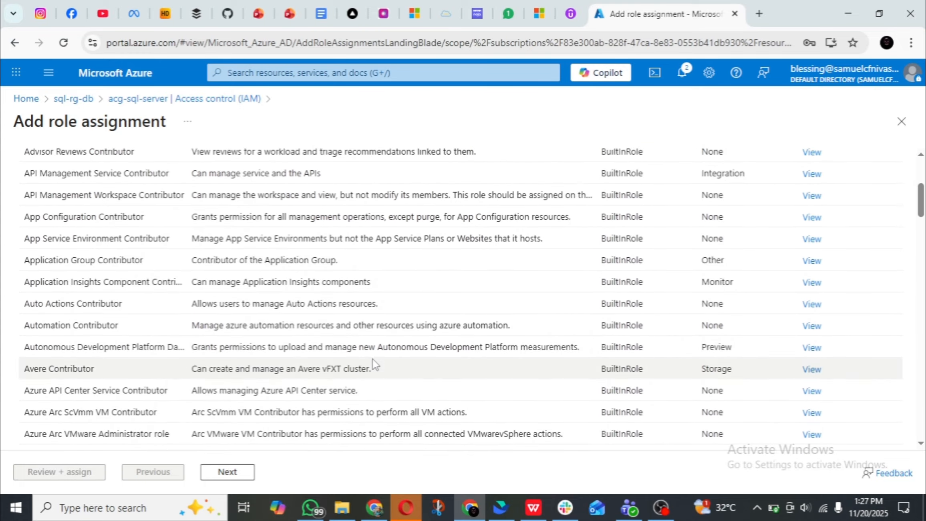
{"action": "scroll", "coordinate": [372, 363], "scroll_direction": "up", "scroll_amount": 2}
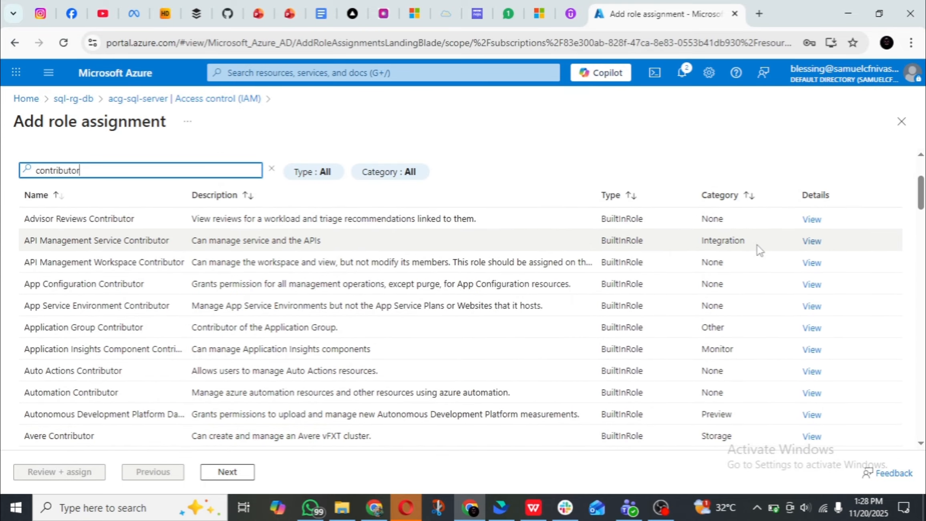
{"action": "scroll", "coordinate": [728, 357], "scroll_direction": "down", "scroll_amount": 3}
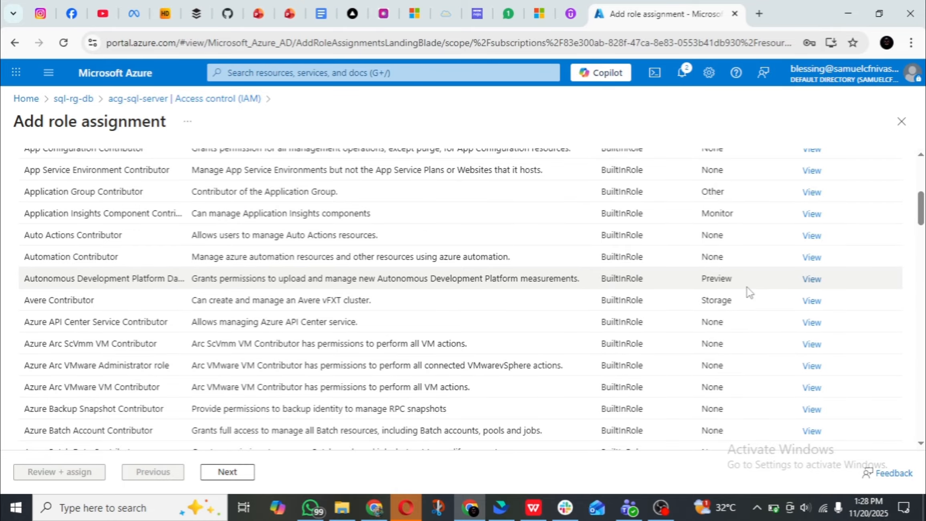
{"action": "scroll", "coordinate": [747, 320], "scroll_direction": "down", "scroll_amount": 8}
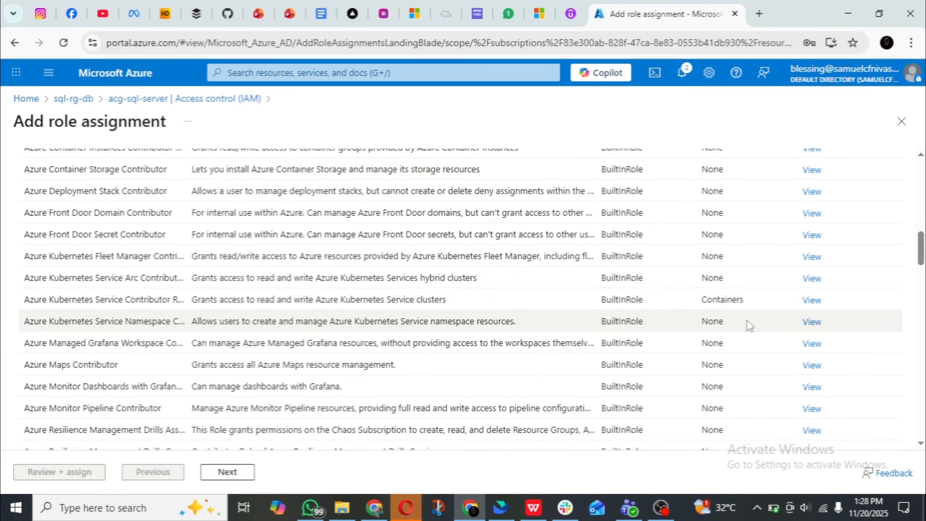
{"action": "scroll", "coordinate": [746, 322], "scroll_direction": "down", "scroll_amount": 3}
{"action": "scroll", "coordinate": [745, 321], "scroll_direction": "up", "scroll_amount": 2}
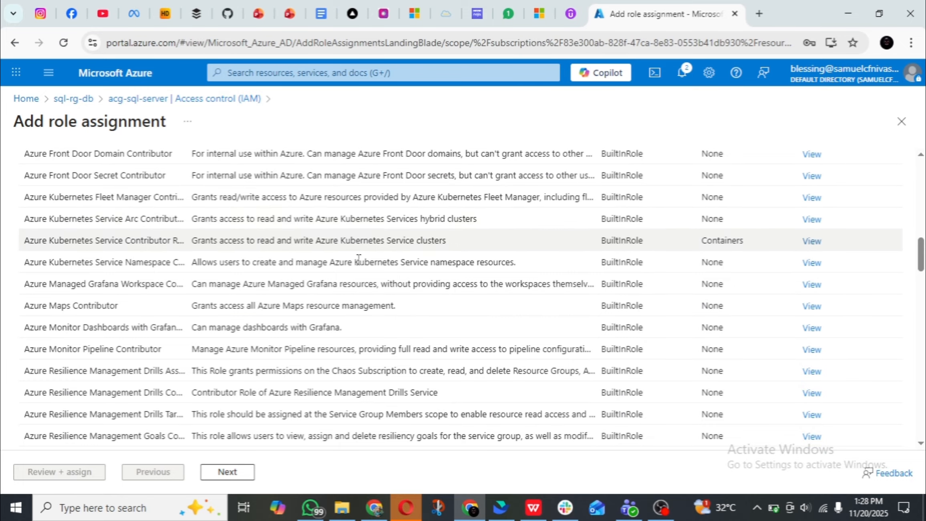
{"action": "scroll", "coordinate": [509, 298], "scroll_direction": "down", "scroll_amount": 5}
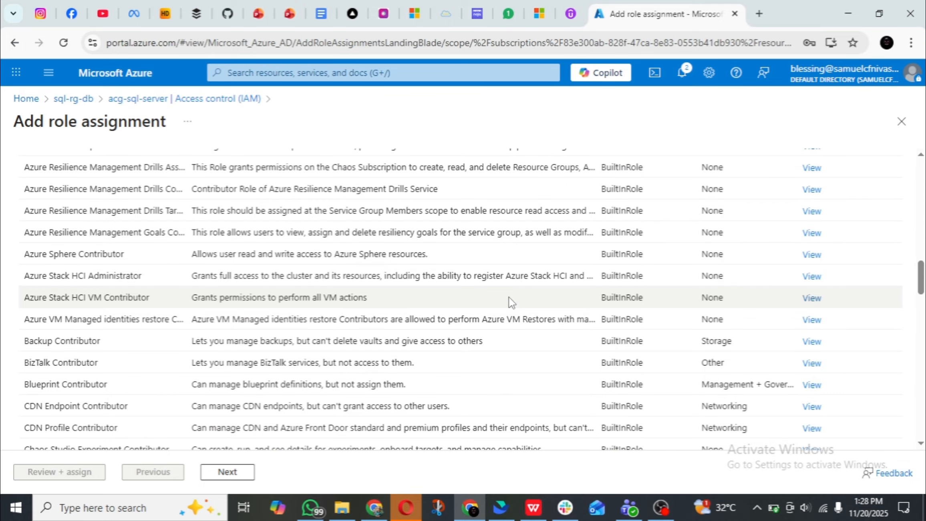
{"action": "scroll", "coordinate": [509, 296], "scroll_direction": "down", "scroll_amount": 5}
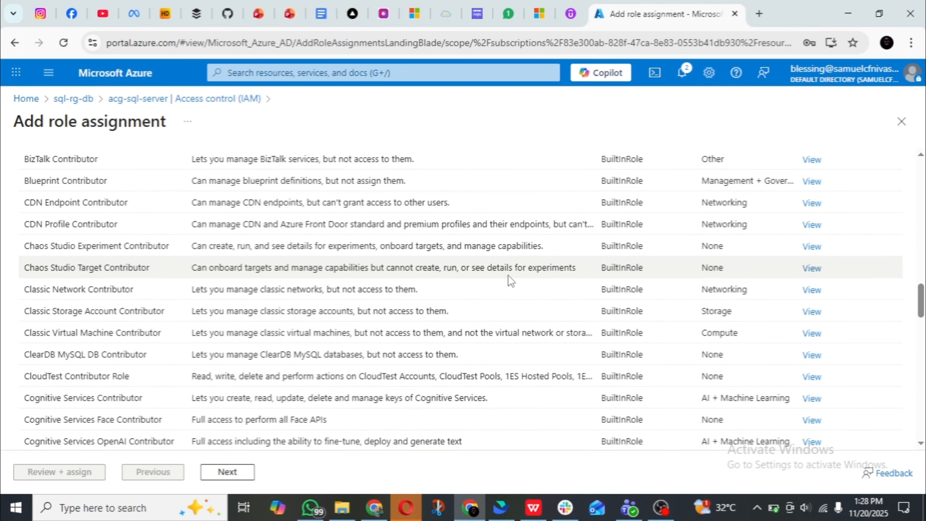
{"action": "scroll", "coordinate": [510, 280], "scroll_direction": "up", "scroll_amount": 15}
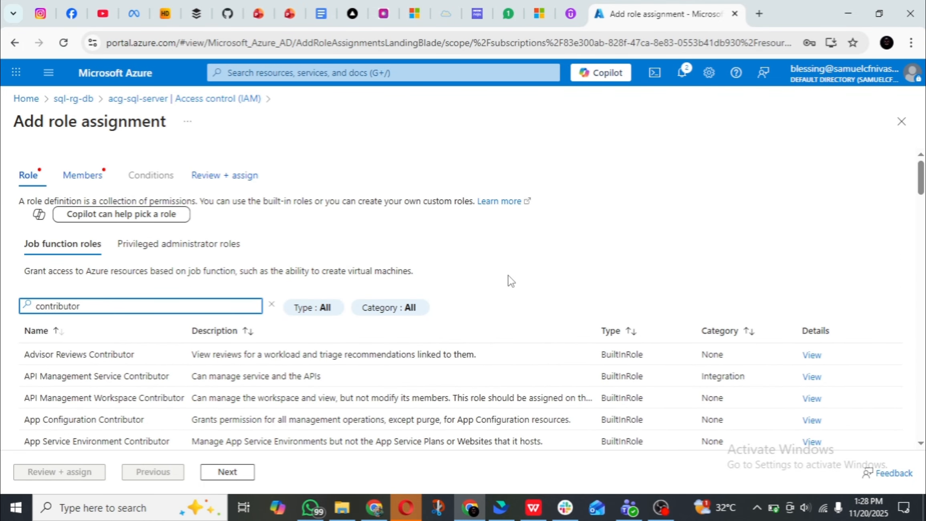
Select the Advisor Reviews Contributor role and continue to the members of the role assignment.
{"action": "scroll", "coordinate": [509, 280], "scroll_direction": "down", "scroll_amount": 3}
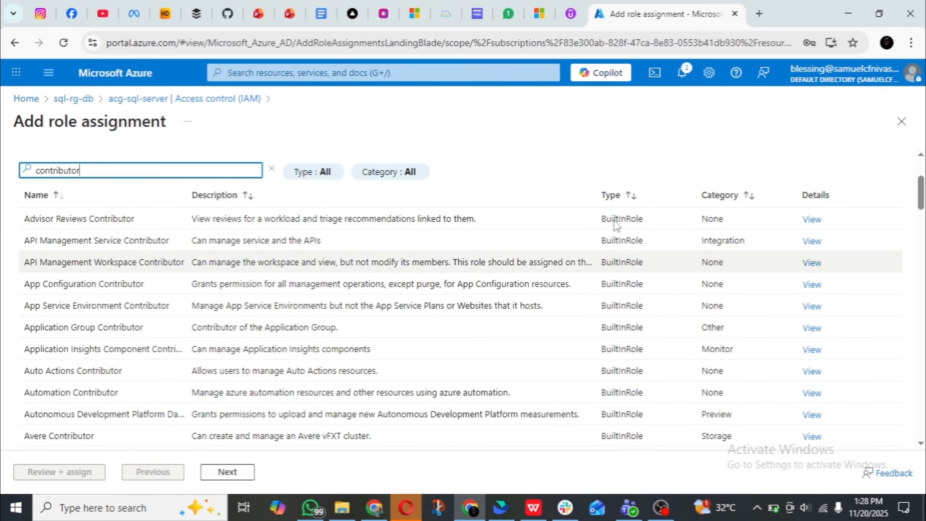
{"action": "left_click", "coordinate": [131, 223]}
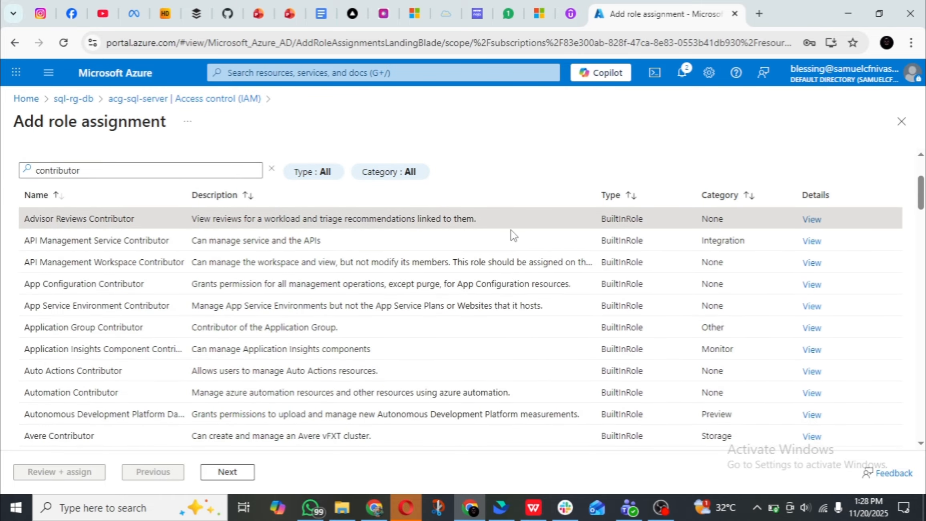
{"action": "left_click", "coordinate": [229, 473]}
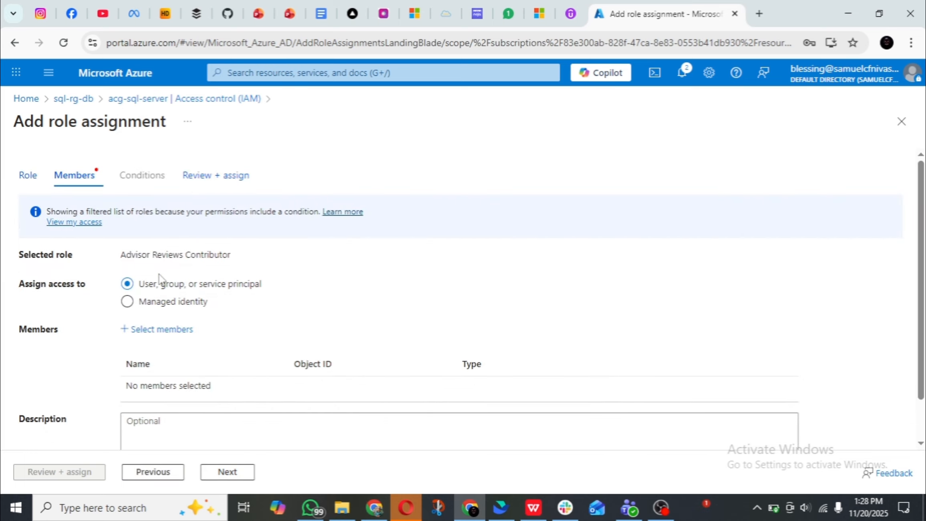
Add the managed identity of virtual machine server-vm as the role assignment's member, then review and submit the assignment.
{"action": "scroll", "coordinate": [160, 276], "scroll_direction": "down", "scroll_amount": 1}
{"action": "left_click", "coordinate": [128, 256]}
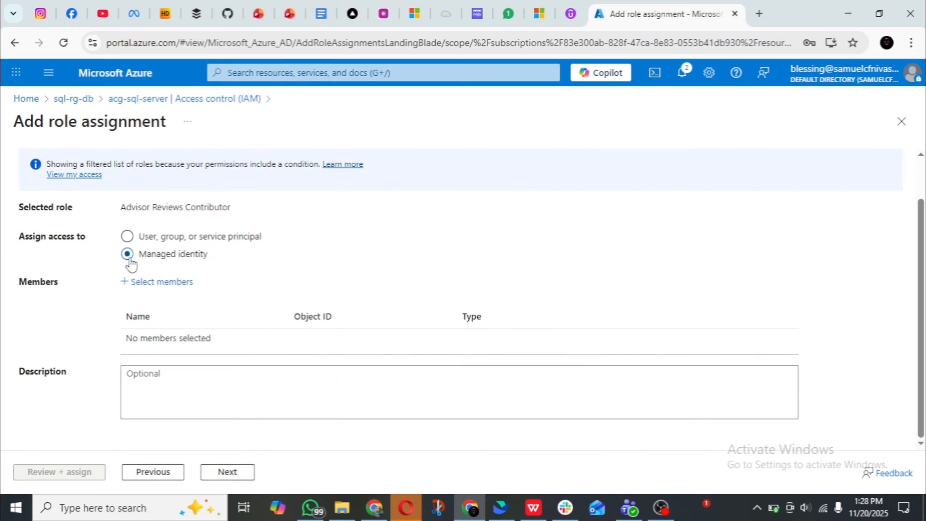
{"action": "left_click", "coordinate": [157, 284]}
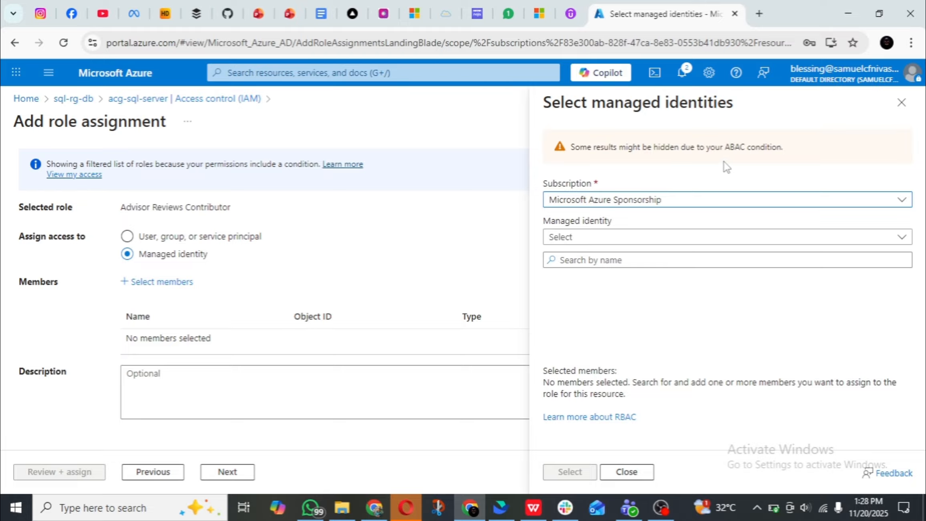
{"action": "left_click", "coordinate": [669, 240]}
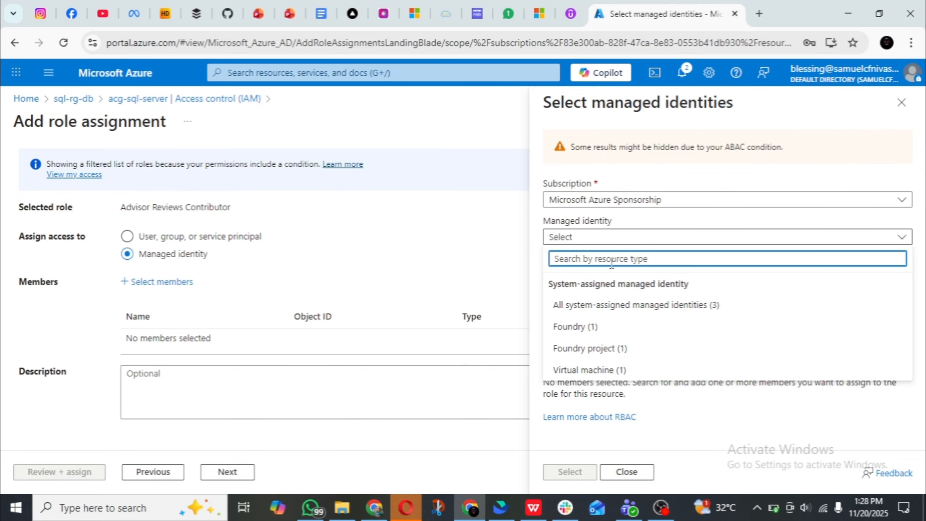
{"action": "left_click", "coordinate": [588, 369]}
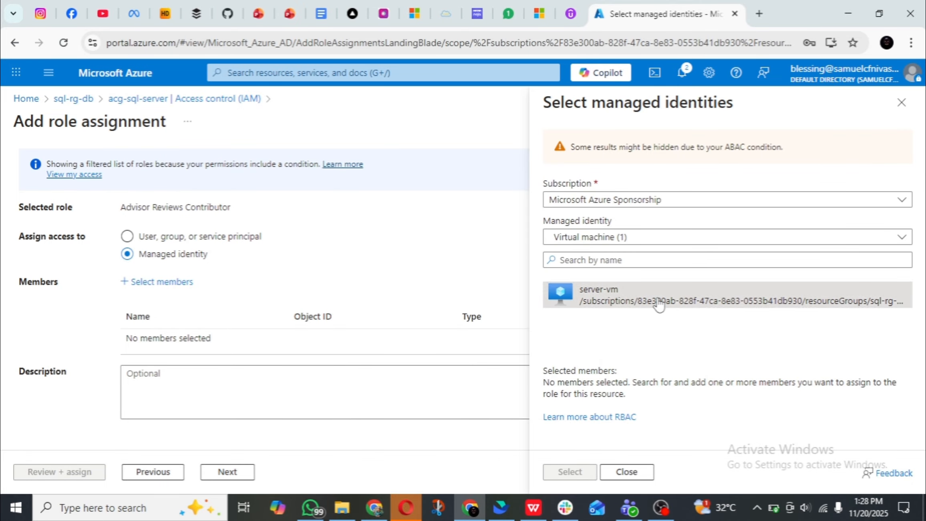
{"action": "left_click", "coordinate": [659, 303]}
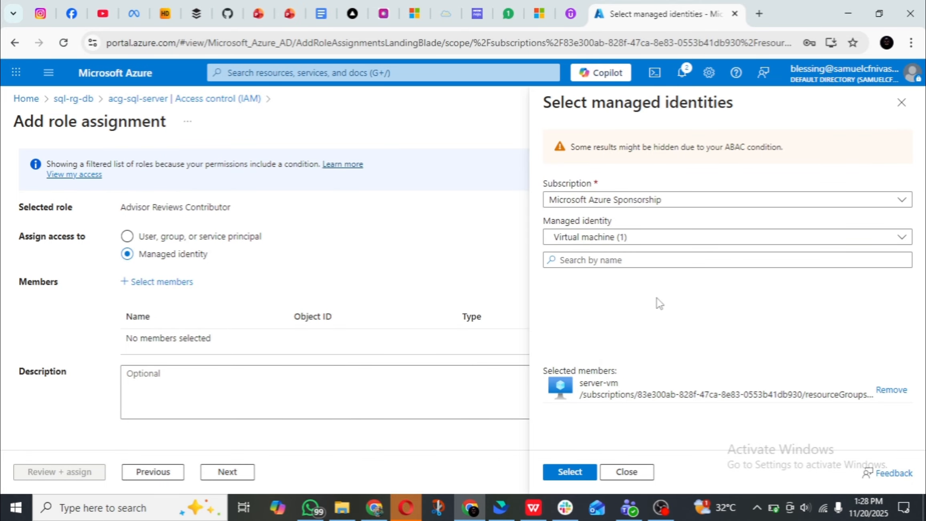
{"action": "left_click", "coordinate": [568, 473]}
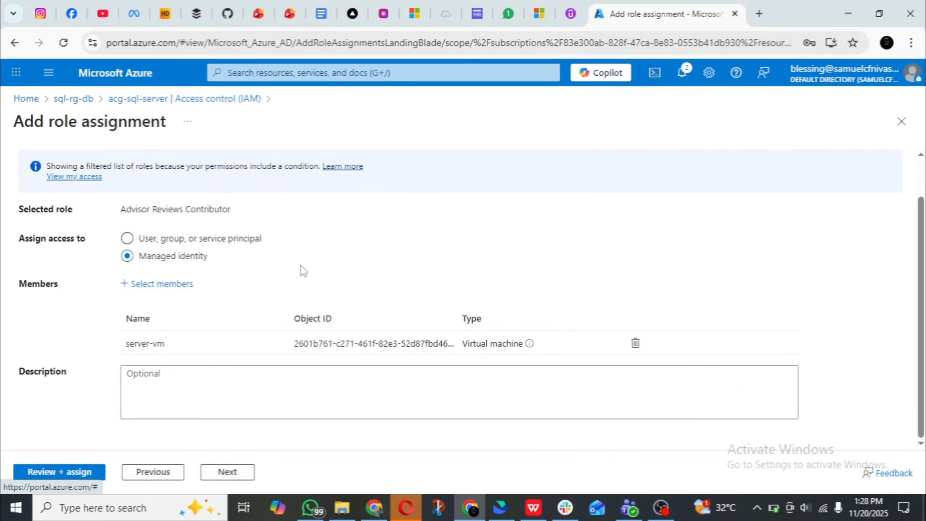
{"action": "left_click", "coordinate": [236, 474]}
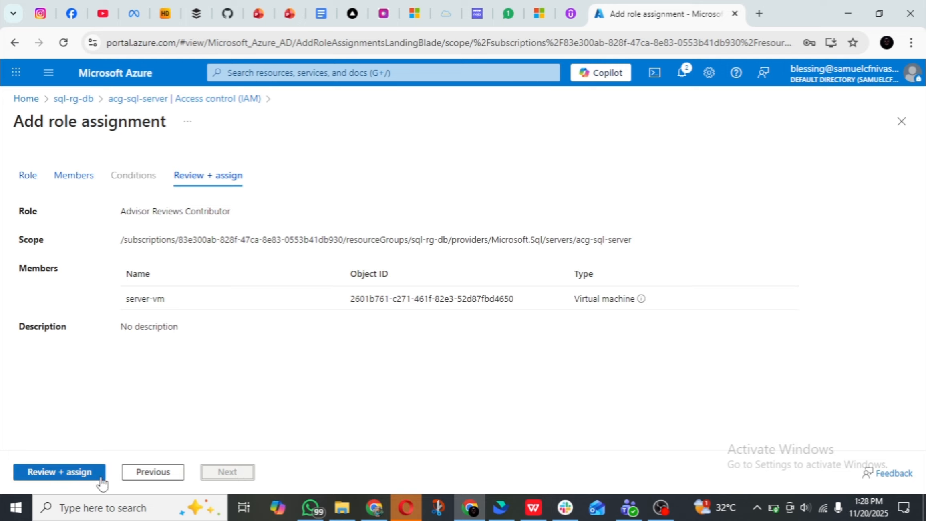
{"action": "left_click", "coordinate": [81, 469]}
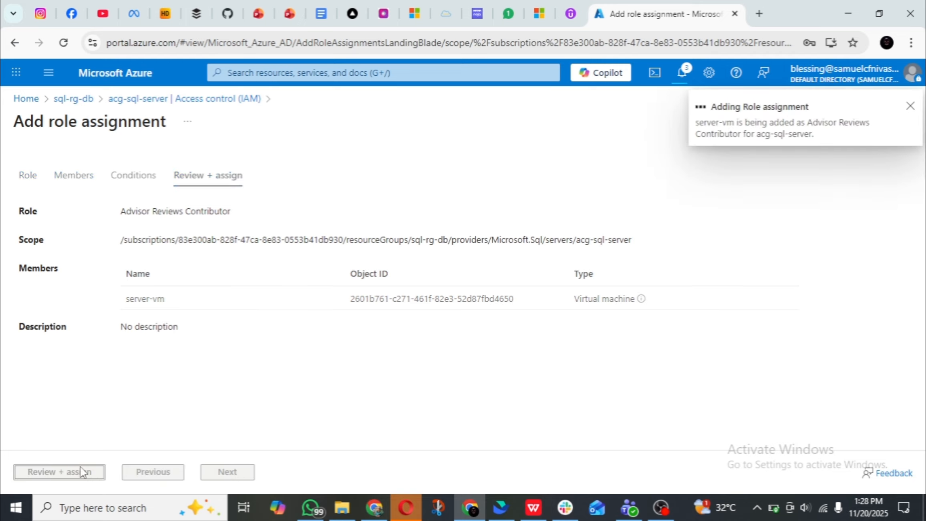
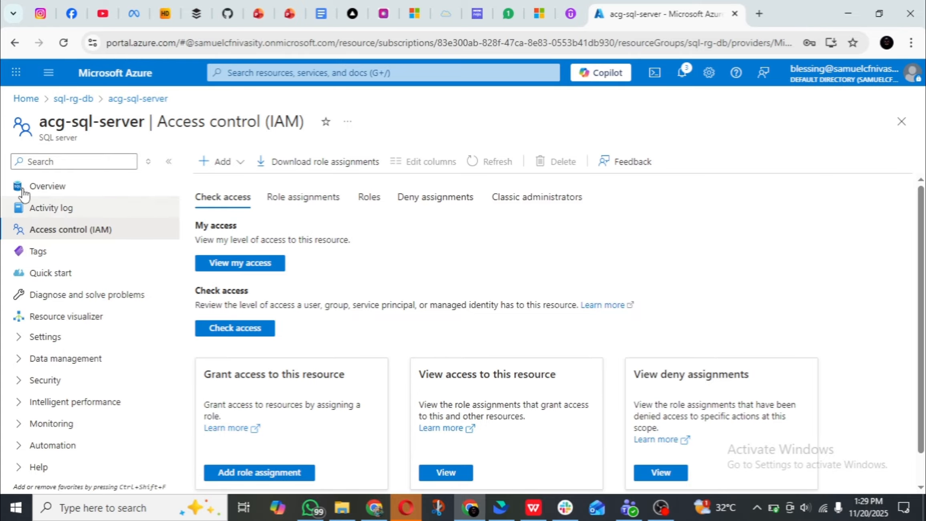
Open the user-assigned identities of virtual machine server-vm and check which managed identities are available to add.
{"action": "left_click", "coordinate": [300, 72]}
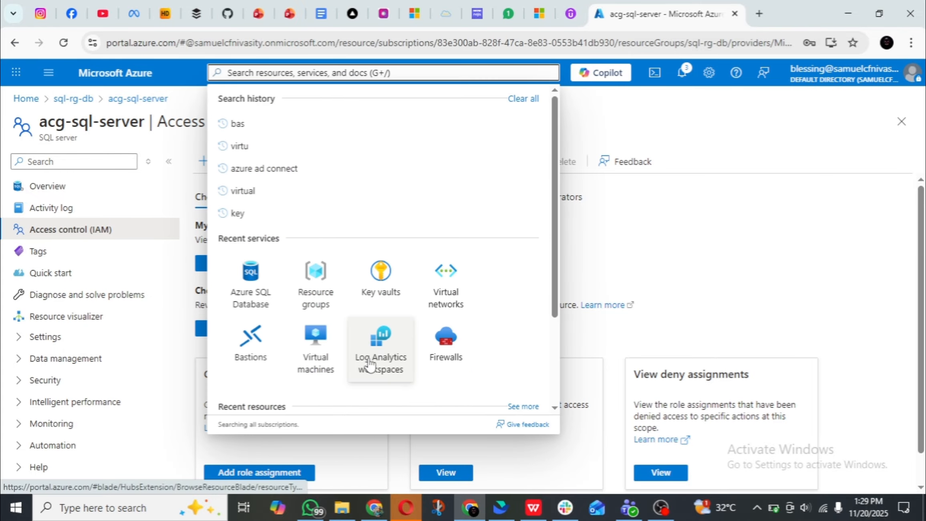
{"action": "left_click", "coordinate": [328, 361]}
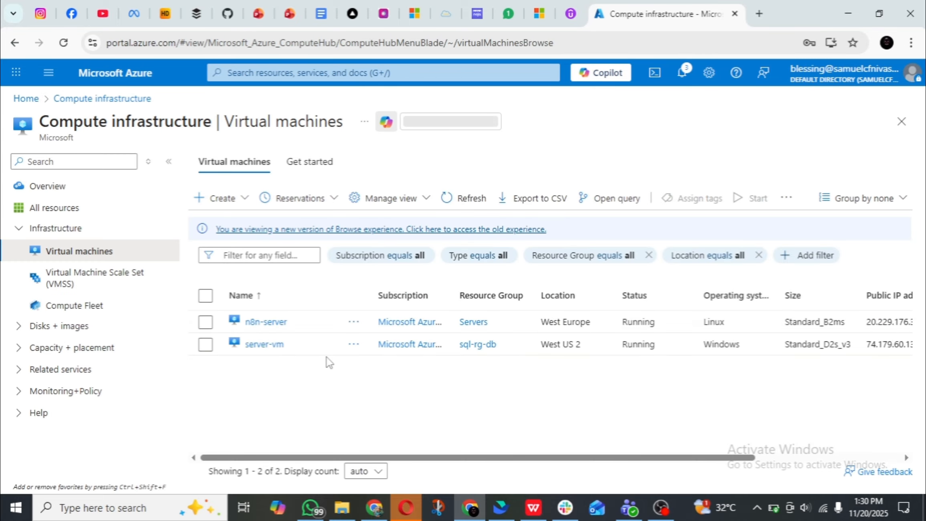
{"action": "left_click", "coordinate": [265, 345]}
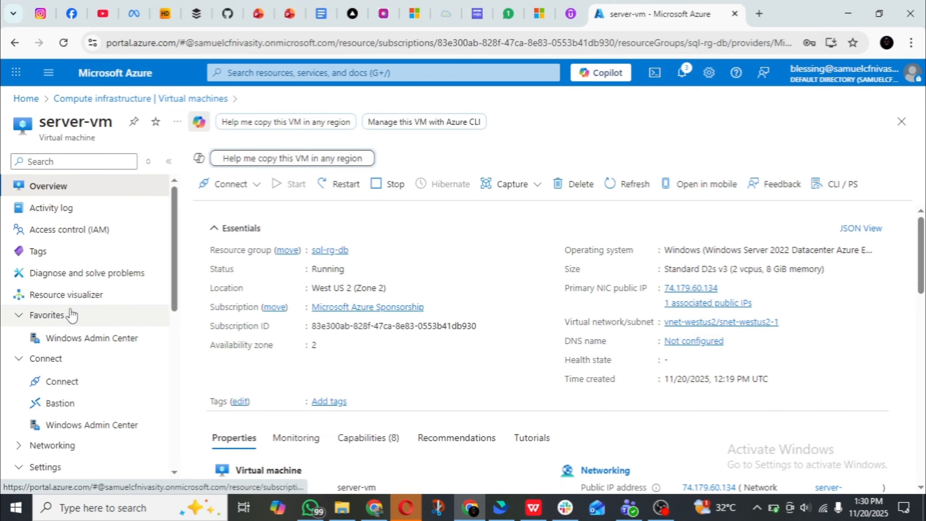
{"action": "scroll", "coordinate": [73, 310], "scroll_direction": "down", "scroll_amount": 7}
{"action": "scroll", "coordinate": [68, 341], "scroll_direction": "down", "scroll_amount": 2}
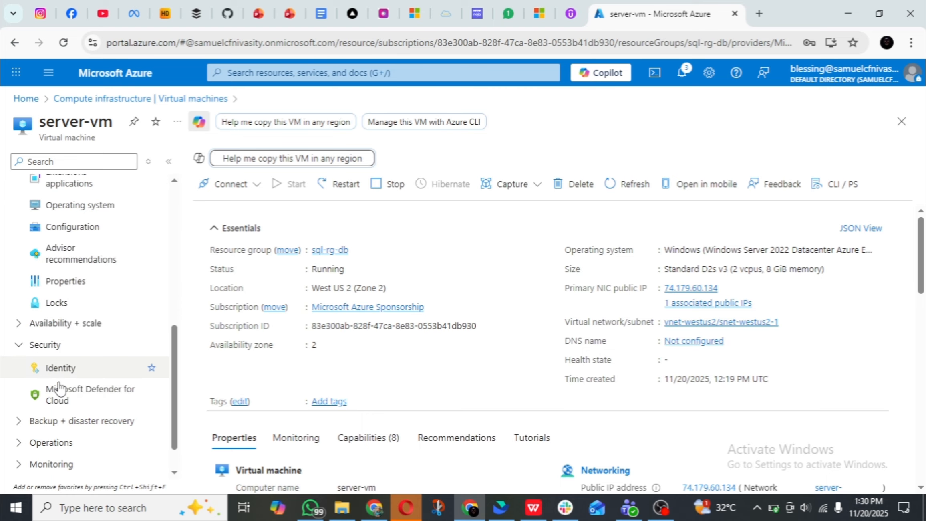
{"action": "left_click", "coordinate": [74, 368]}
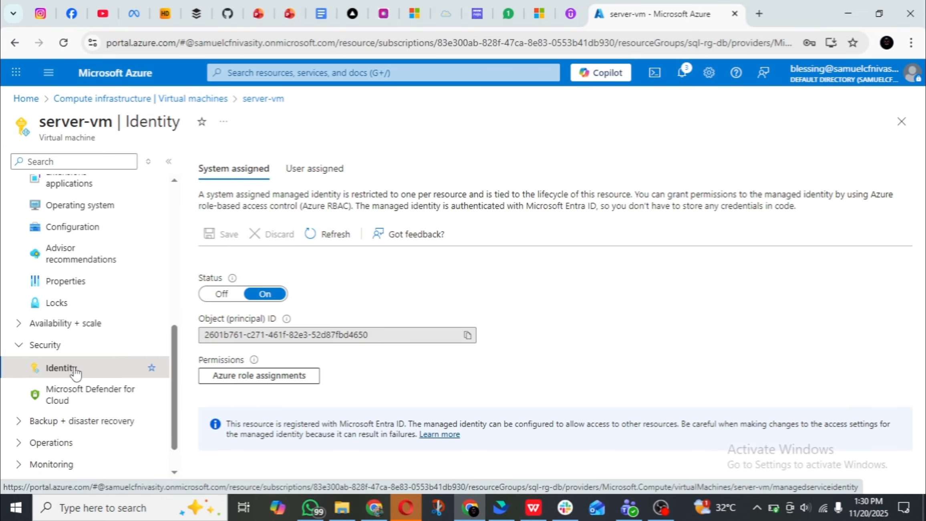
{"action": "left_click", "coordinate": [323, 179]}
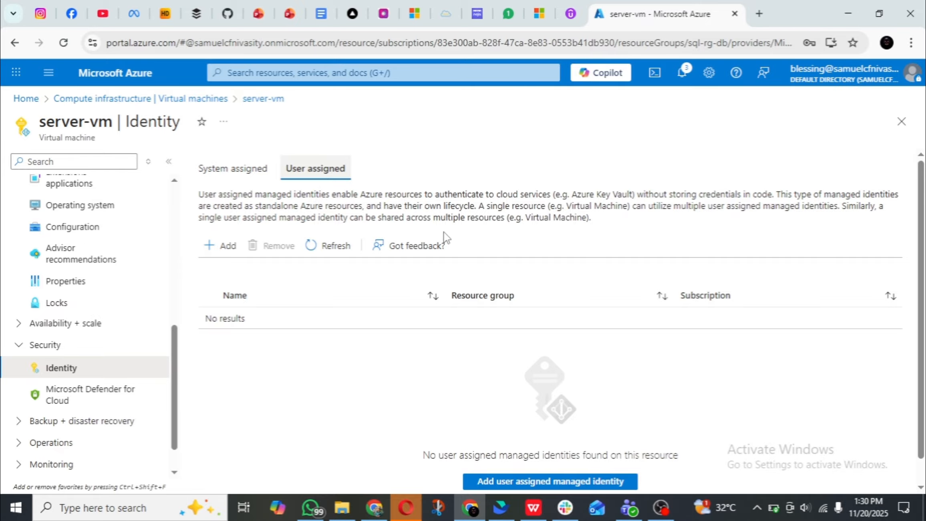
{"action": "scroll", "coordinate": [605, 412], "scroll_direction": "down", "scroll_amount": 1}
{"action": "left_click", "coordinate": [577, 457]}
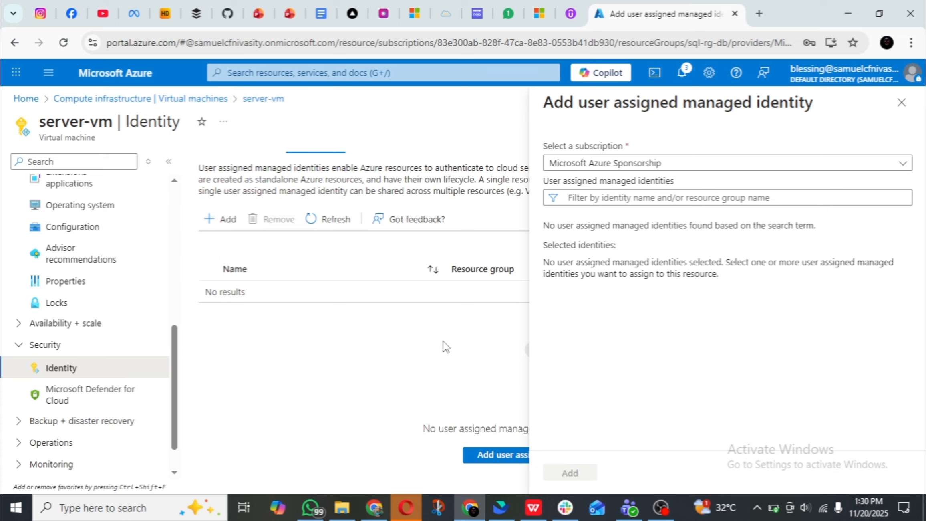
{"action": "left_click", "coordinate": [308, 72]}
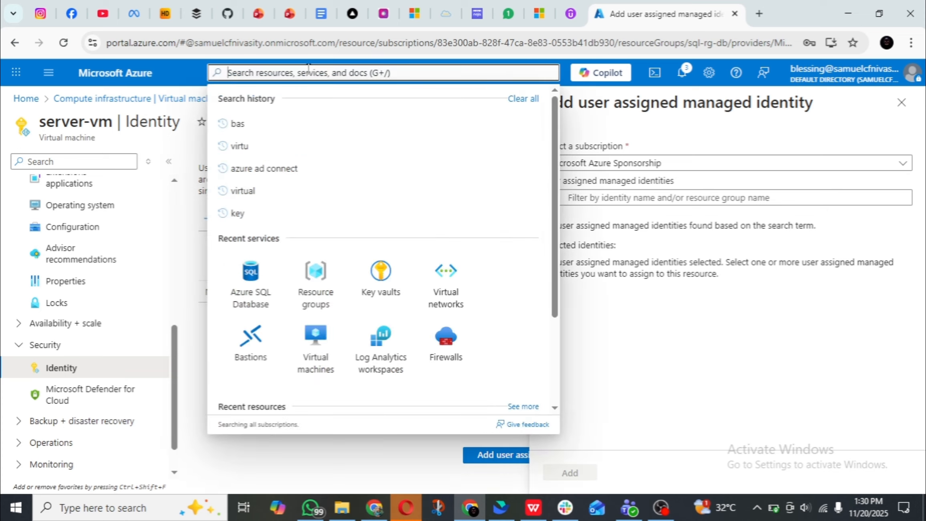
{"action": "type", "text": "m"}
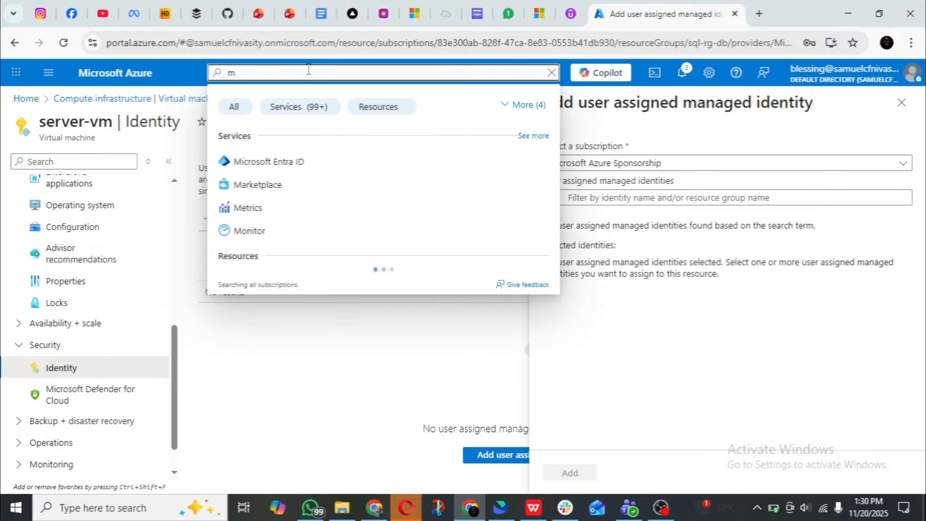
{"action": "type", "text": "an"}
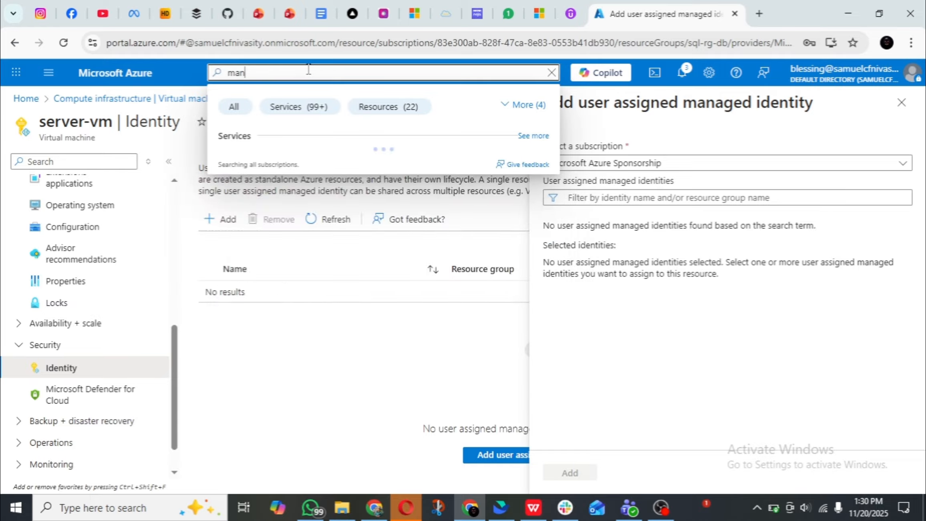
{"action": "type", "text": "age"}
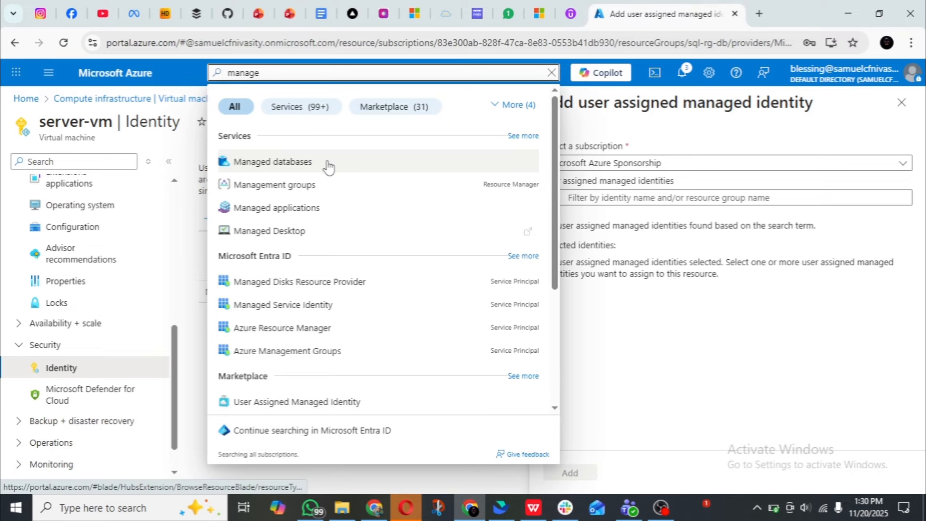
{"action": "left_click", "coordinate": [384, 411]}
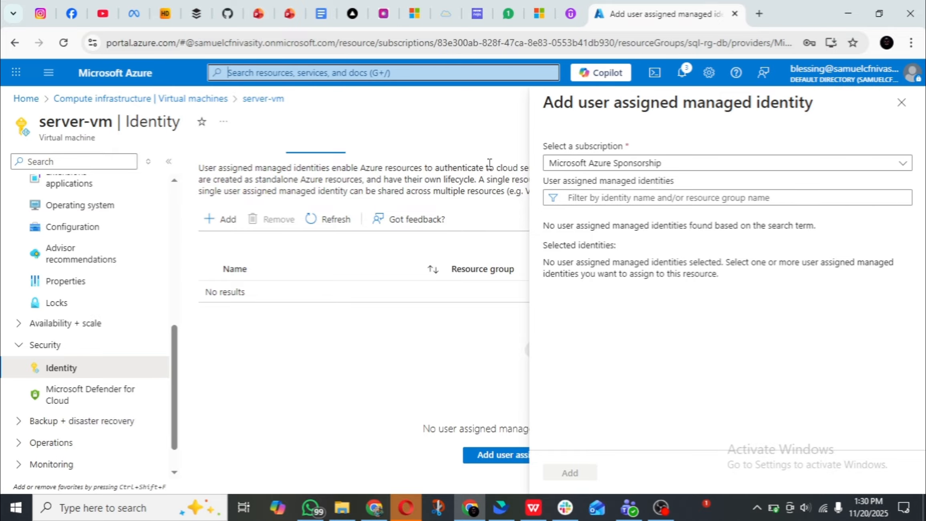
{"action": "left_click", "coordinate": [365, 73]}
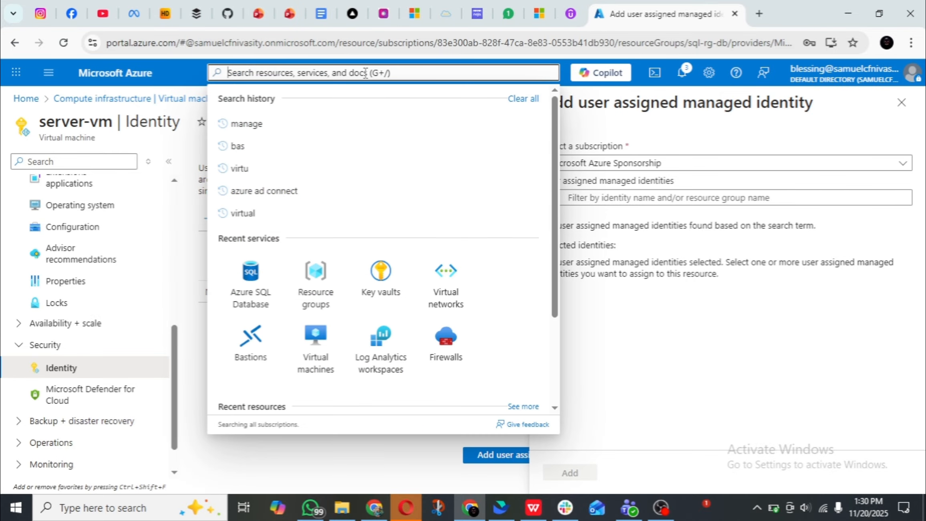
{"action": "type", "text": "den"}
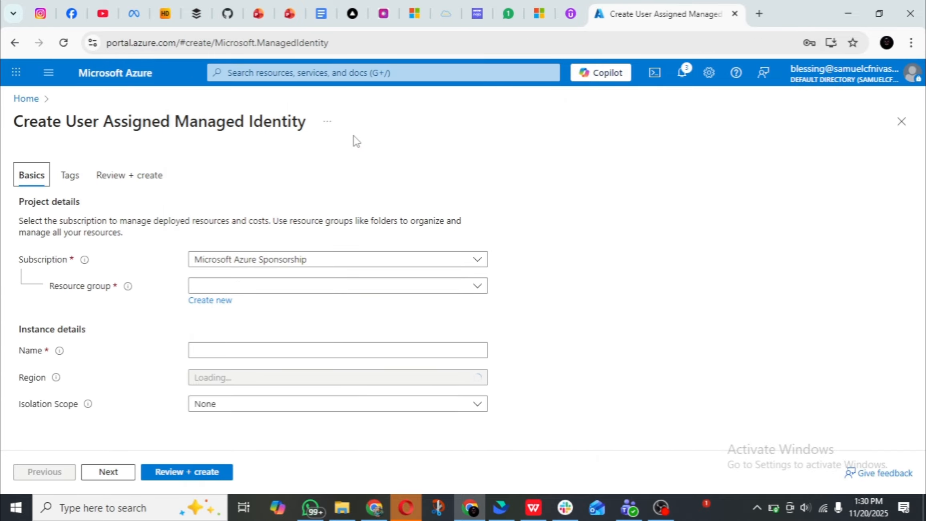
Search the portal for "ide", open the Managed Identities service and start creating a user-assigned managed identity.
{"action": "left_click", "coordinate": [363, 73]}
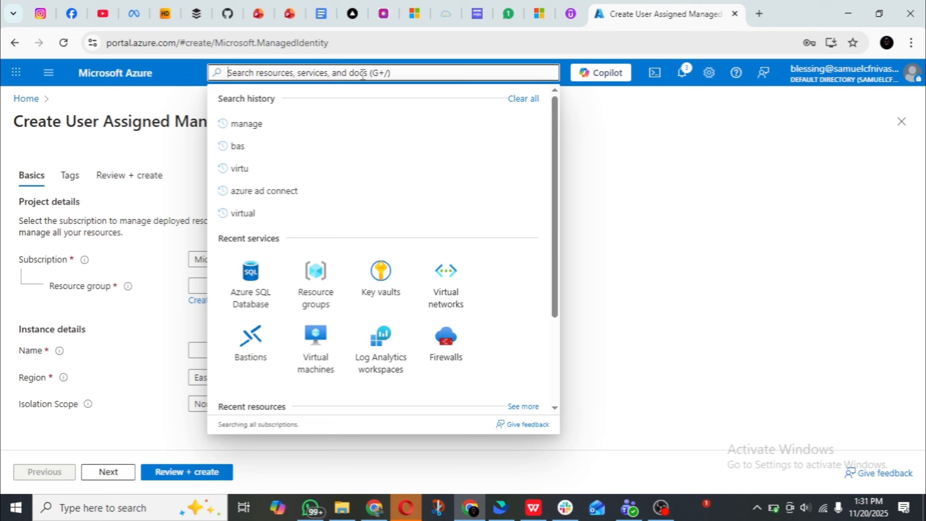
{"action": "type", "text": "i"}
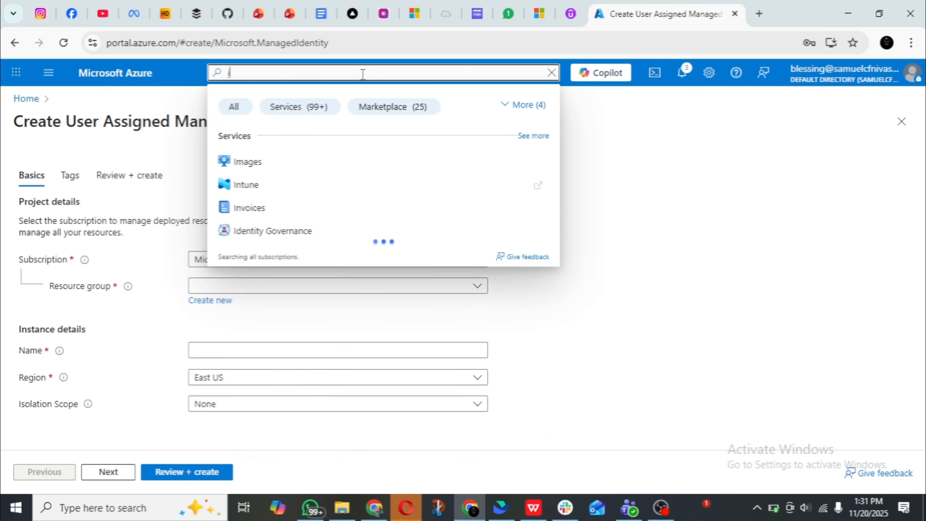
{"action": "type", "text": "de"}
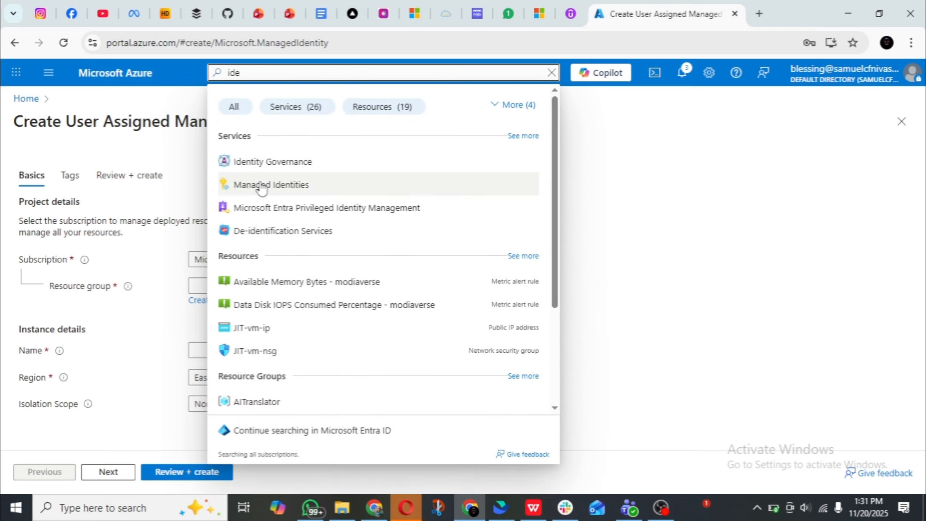
{"action": "left_click", "coordinate": [263, 186]}
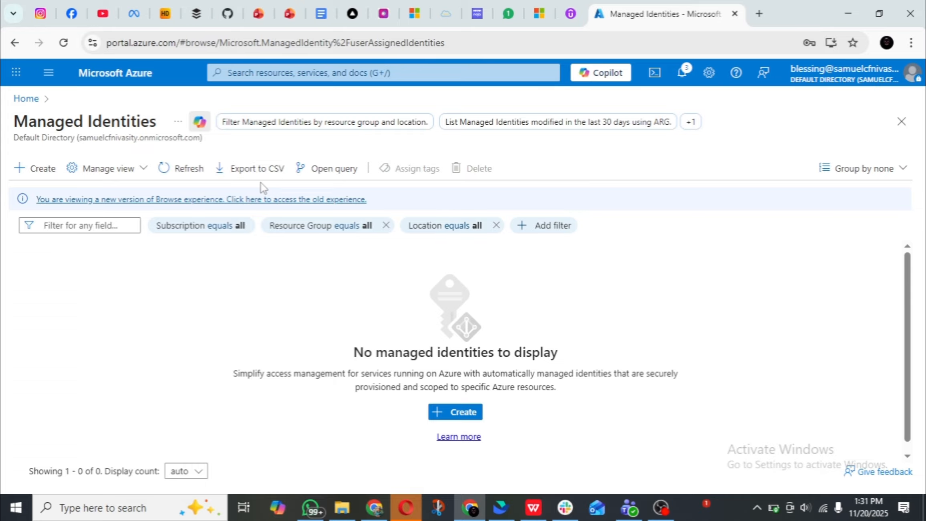
{"action": "left_click", "coordinate": [448, 417]}
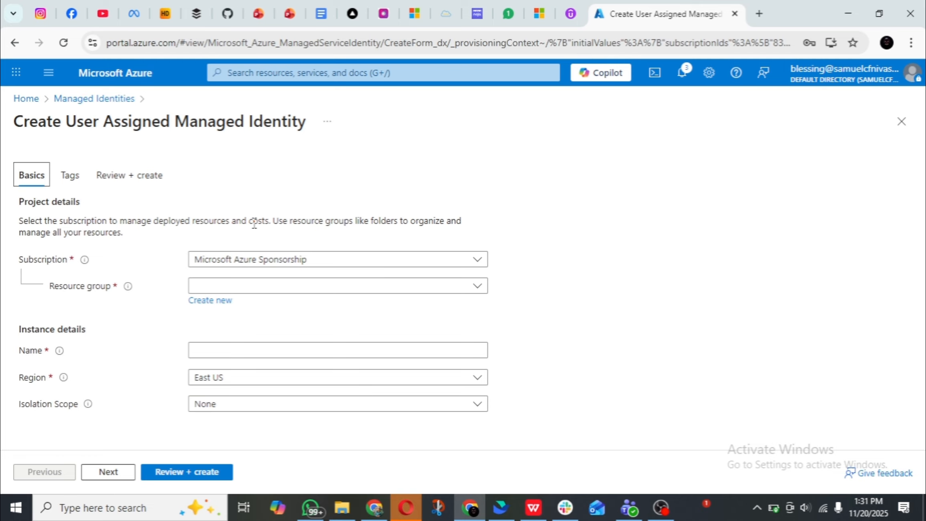
Assign the new managed identity to resource group sql-rg-db and name it acg-managed-identity.
{"action": "left_click", "coordinate": [269, 379]}
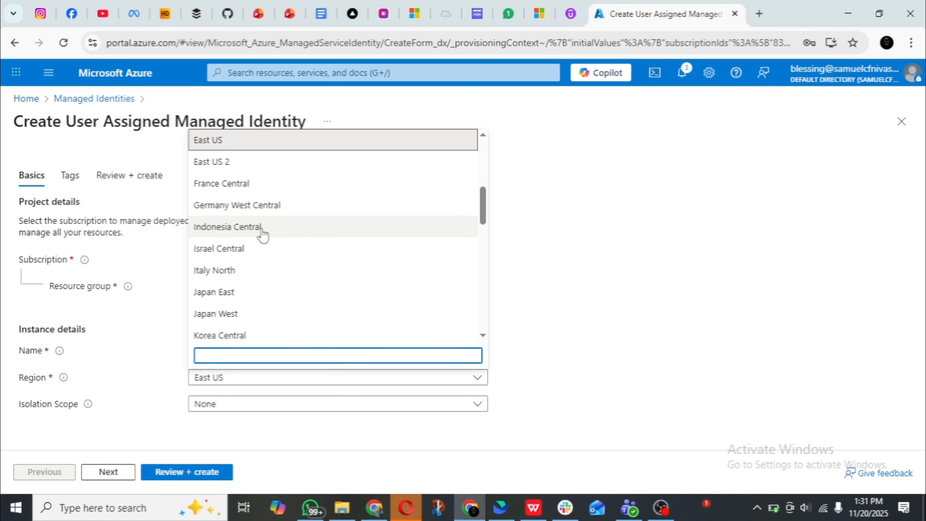
{"action": "left_click", "coordinate": [654, 241]}
{"action": "left_click", "coordinate": [267, 287]}
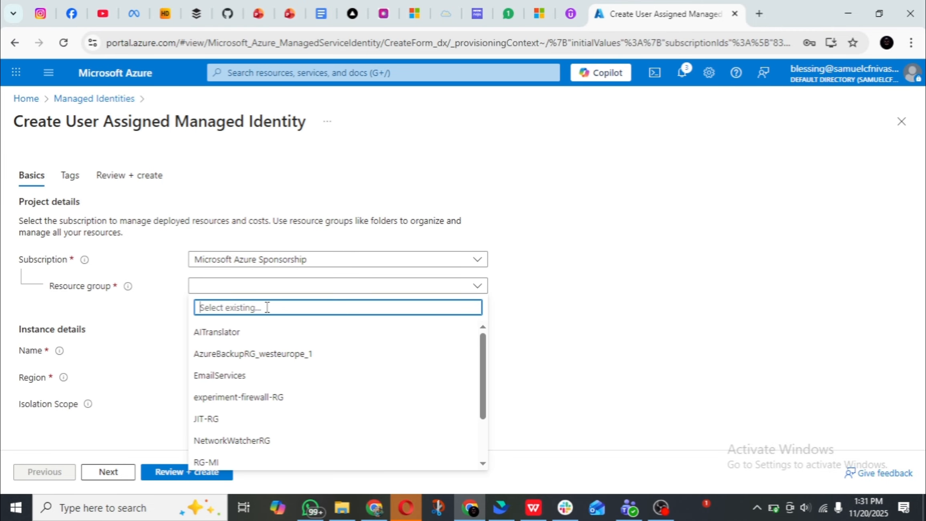
{"action": "scroll", "coordinate": [268, 329], "scroll_direction": "down", "scroll_amount": 2}
{"action": "left_click", "coordinate": [256, 438]}
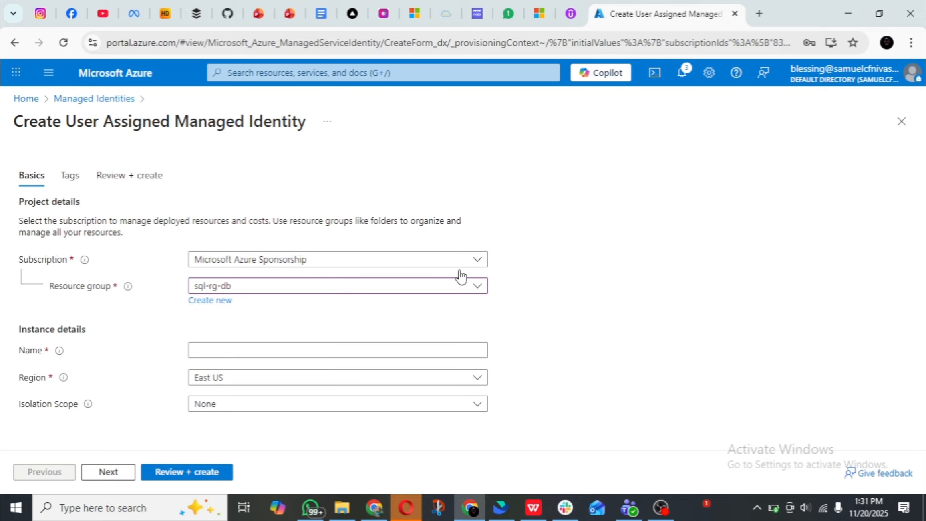
{"action": "left_click", "coordinate": [362, 350]}
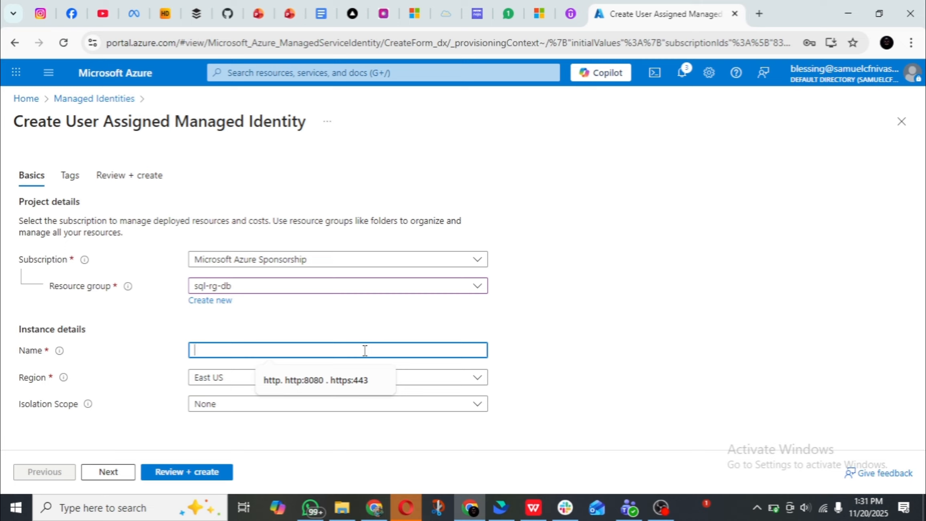
{"action": "type", "text": "ad"}
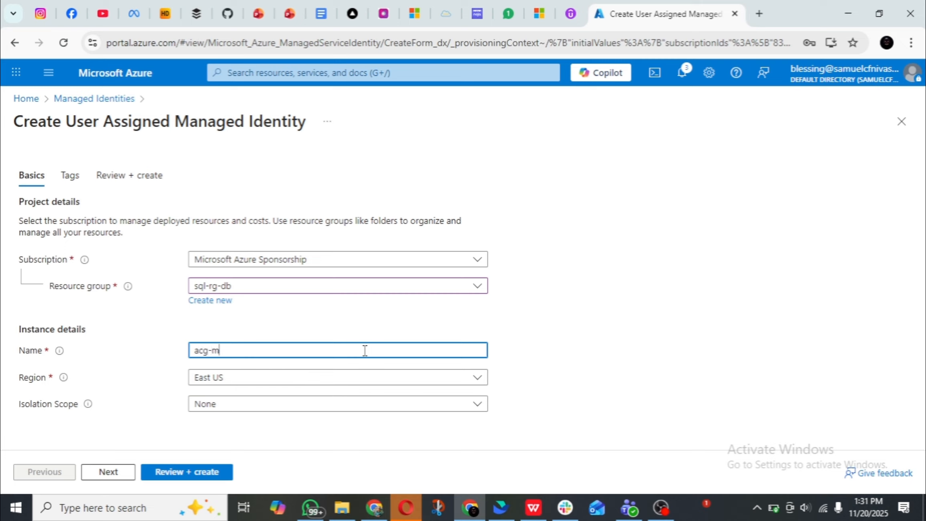
{"action": "type", "text": "g-managed-identity"}
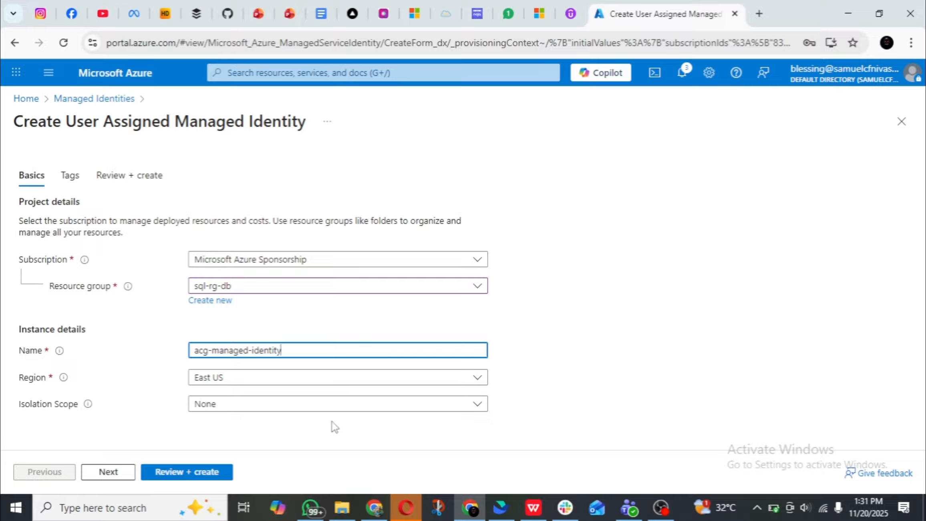
Set the managed identity's region to West US 2, then review and create it.
{"action": "left_click", "coordinate": [337, 380]}
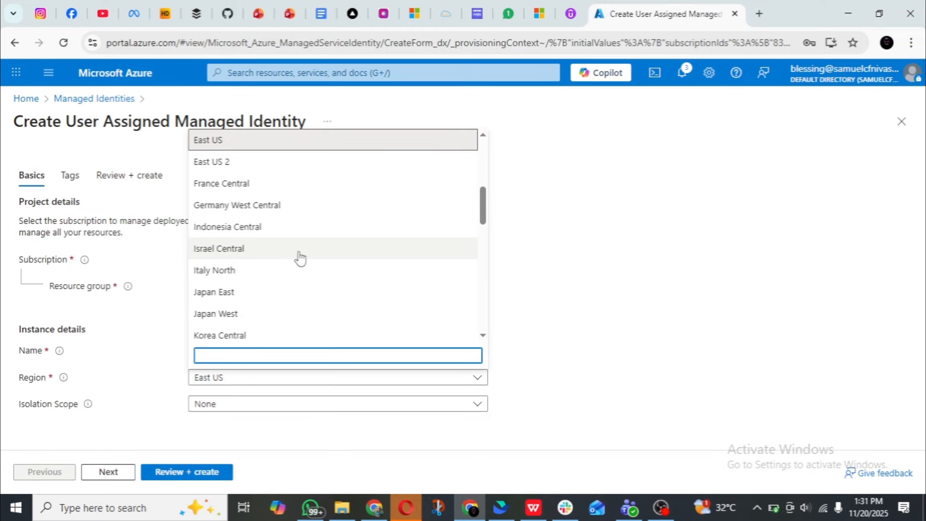
{"action": "scroll", "coordinate": [298, 257], "scroll_direction": "down", "scroll_amount": 3}
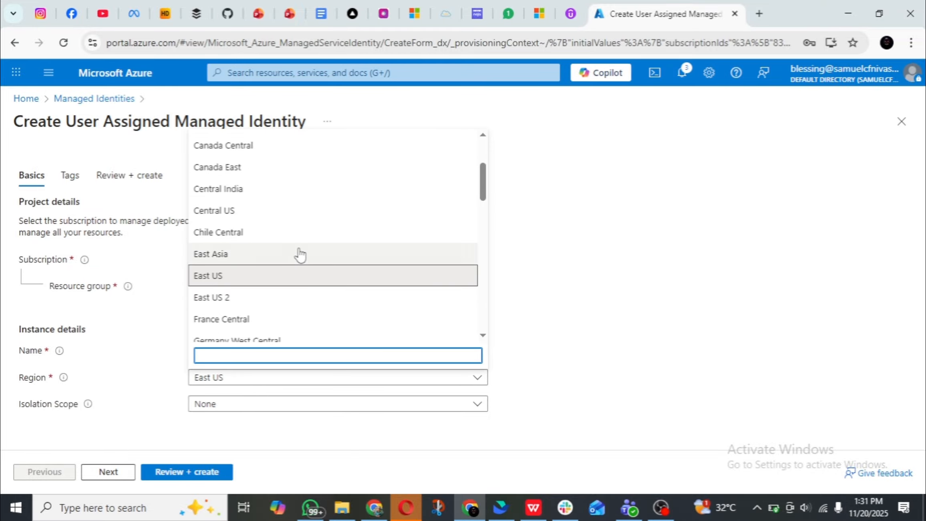
{"action": "scroll", "coordinate": [267, 270], "scroll_direction": "down", "scroll_amount": 5}
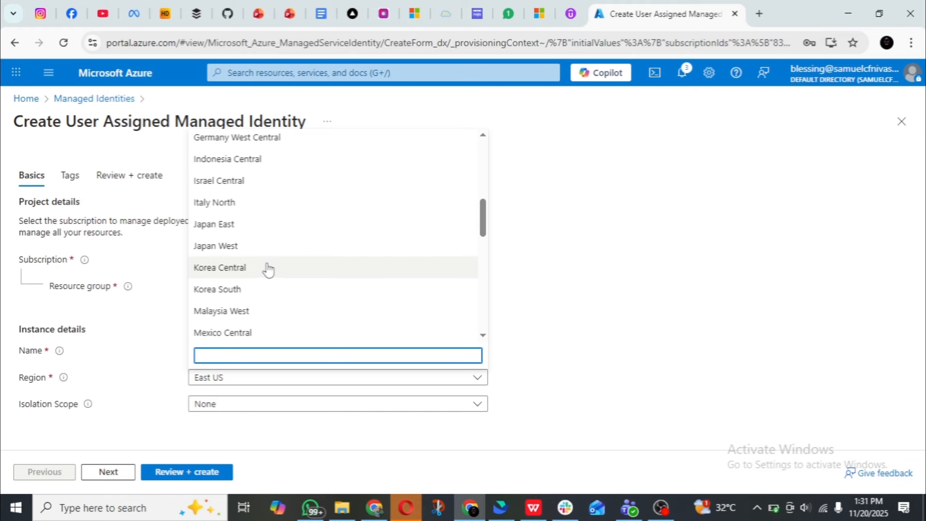
{"action": "scroll", "coordinate": [267, 271], "scroll_direction": "down", "scroll_amount": 10}
{"action": "scroll", "coordinate": [268, 271], "scroll_direction": "down", "scroll_amount": 2}
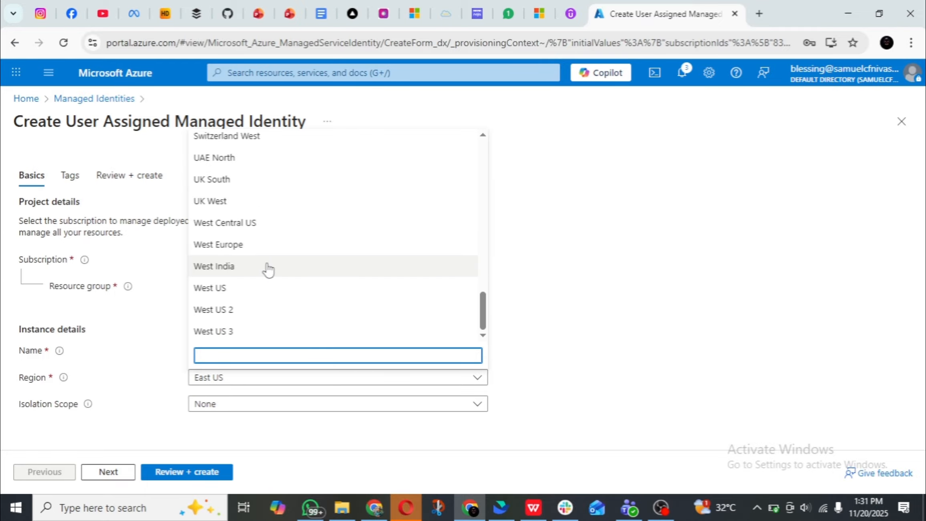
{"action": "left_click", "coordinate": [254, 316]}
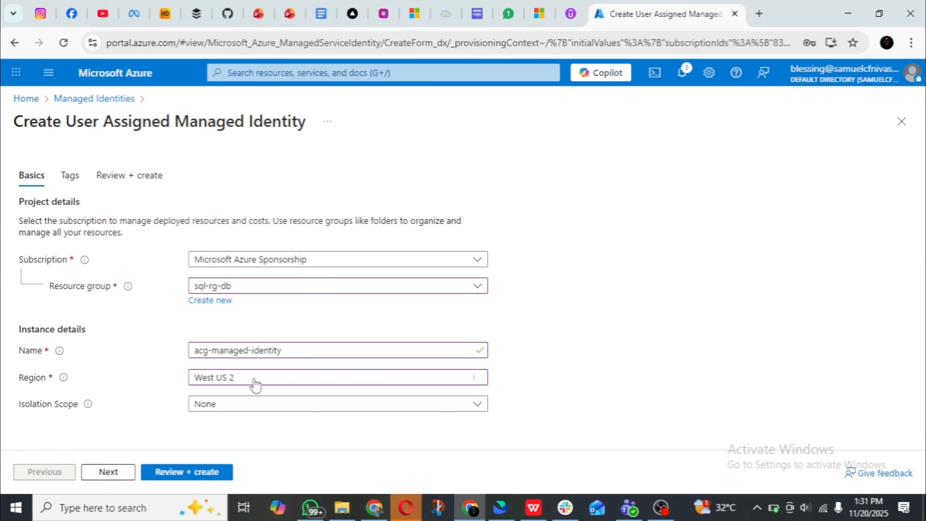
{"action": "left_click", "coordinate": [199, 475]}
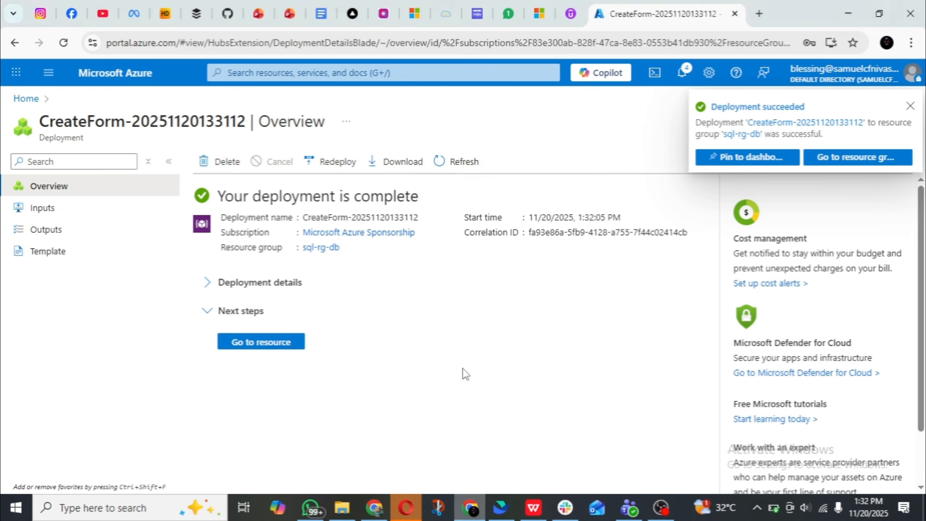
{"action": "left_click", "coordinate": [910, 106]}
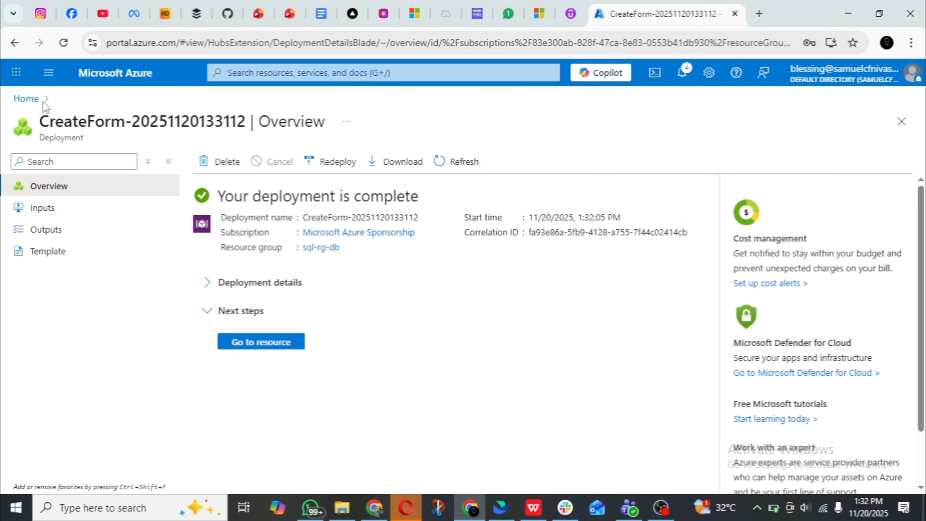
Open virtual machine server-vm from the portal's virtual machines and go to its identity settings.
{"action": "left_click", "coordinate": [241, 74]}
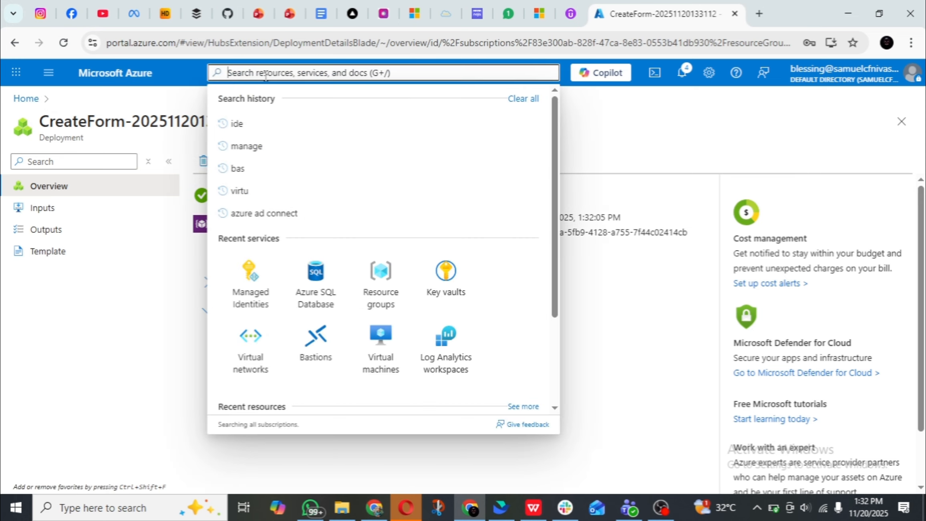
{"action": "left_click", "coordinate": [385, 355]}
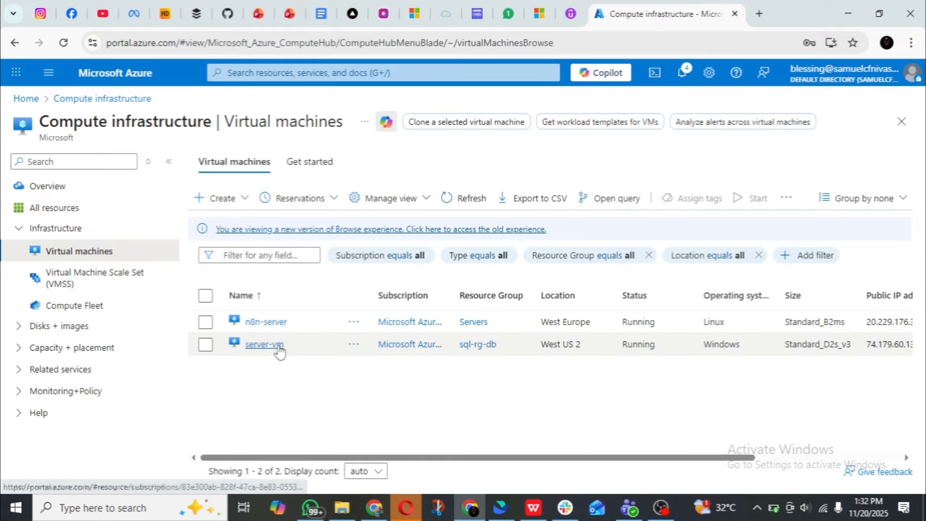
{"action": "left_click", "coordinate": [279, 347]}
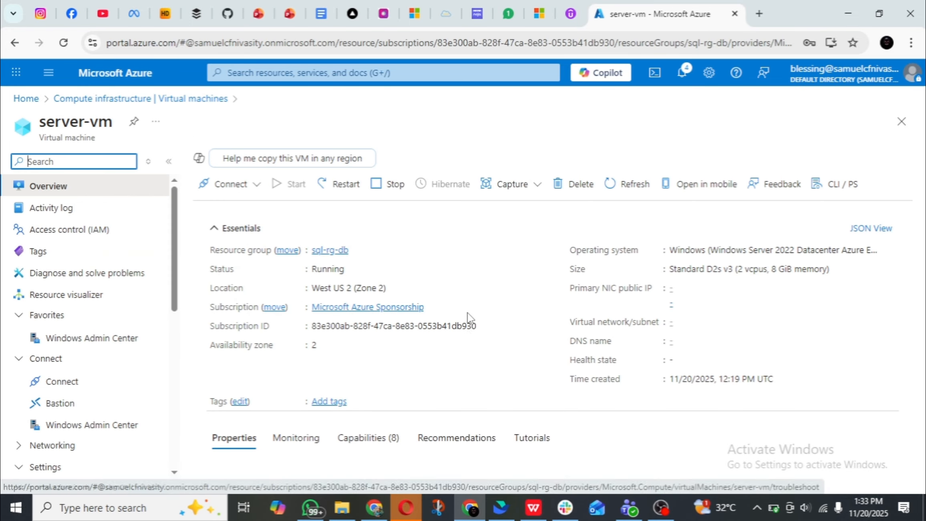
{"action": "scroll", "coordinate": [86, 351], "scroll_direction": "down", "scroll_amount": 5}
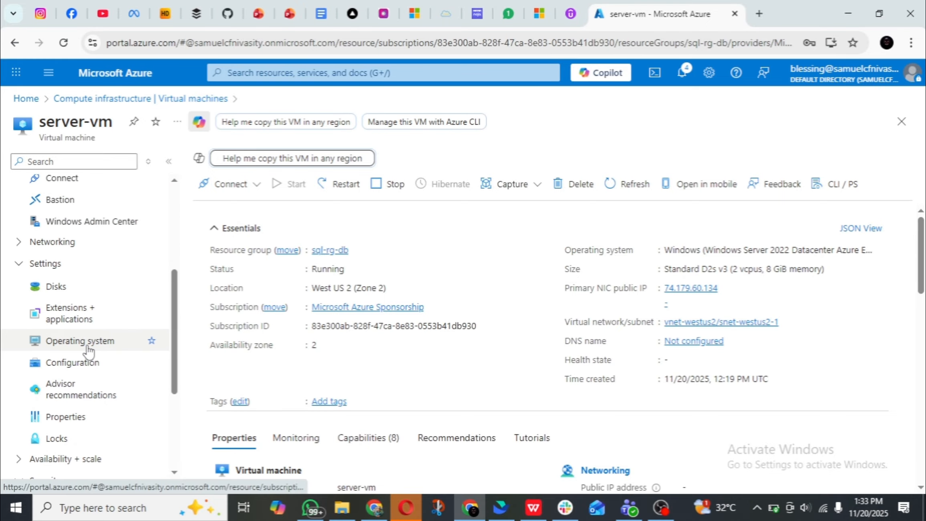
{"action": "scroll", "coordinate": [96, 388], "scroll_direction": "down", "scroll_amount": 4}
{"action": "left_click", "coordinate": [94, 331]}
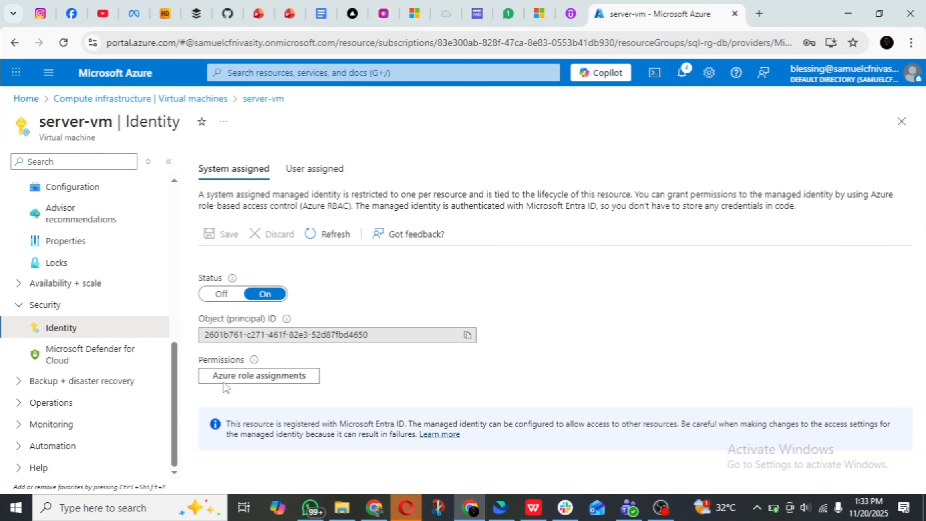
Filter the available user-assigned managed identities by "a" and add acg-managed-identity to server-vm.
{"action": "left_click", "coordinate": [315, 168]}
{"action": "scroll", "coordinate": [558, 297], "scroll_direction": "down", "scroll_amount": 1}
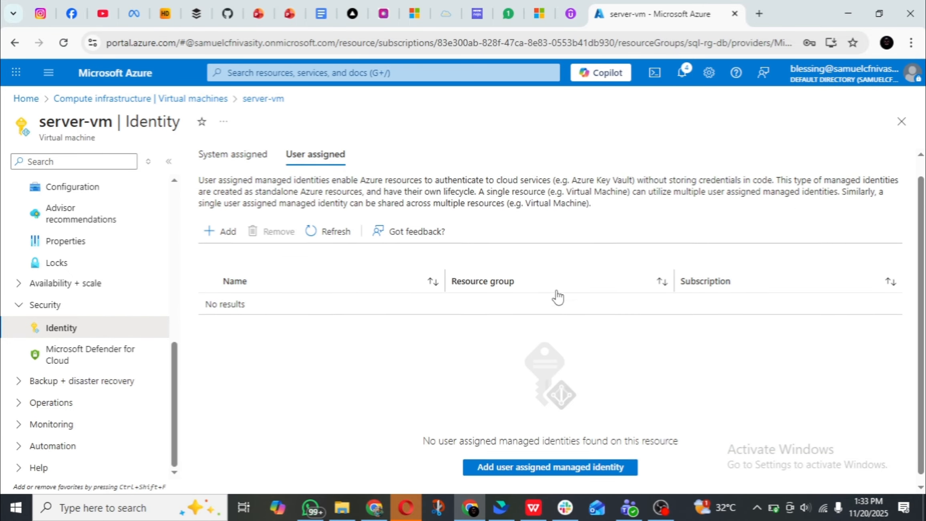
{"action": "scroll", "coordinate": [557, 296], "scroll_direction": "down", "scroll_amount": 1}
{"action": "left_click", "coordinate": [554, 456]}
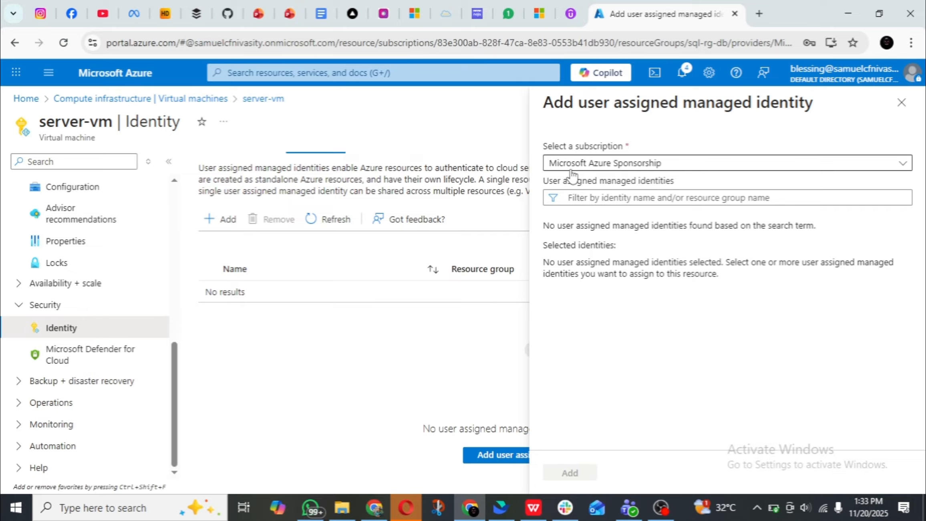
{"action": "left_click", "coordinate": [652, 198]}
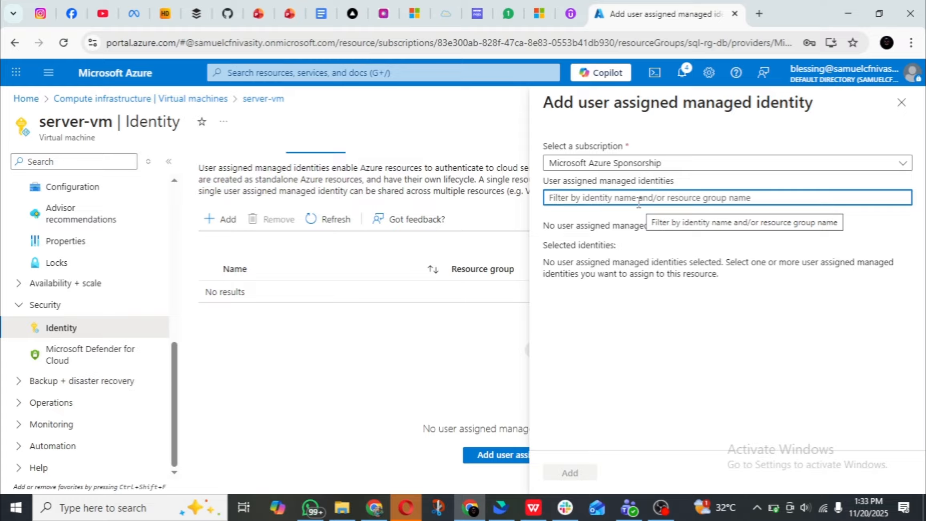
{"action": "type", "text": "ad"}
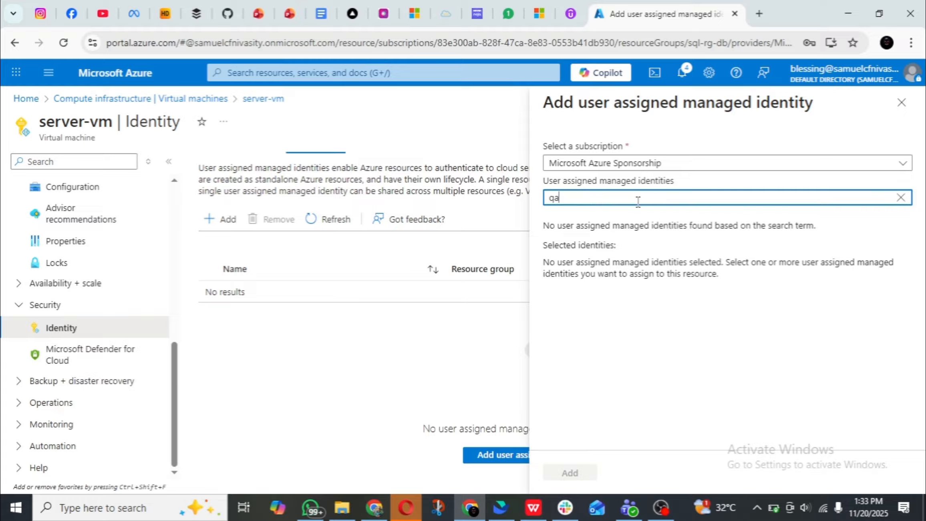
{"action": "key", "text": "BackSpace"}
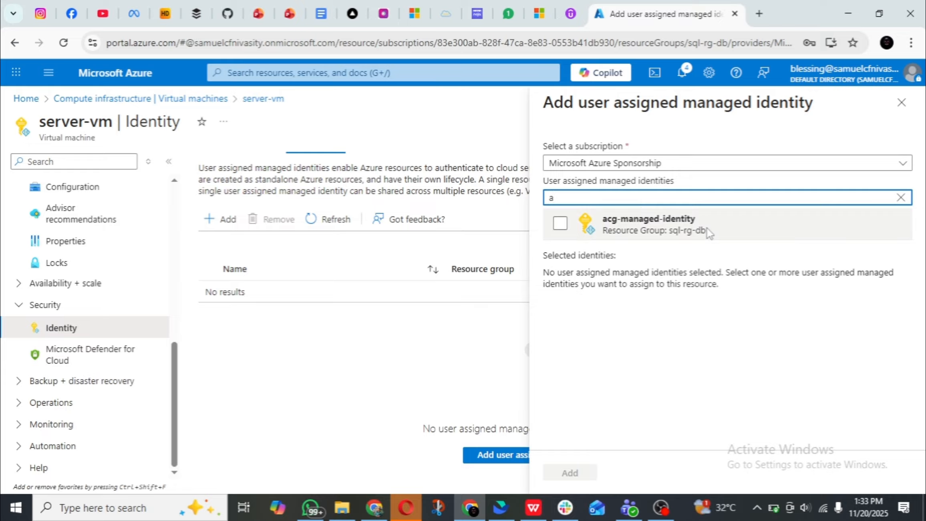
{"action": "left_click", "coordinate": [560, 223]}
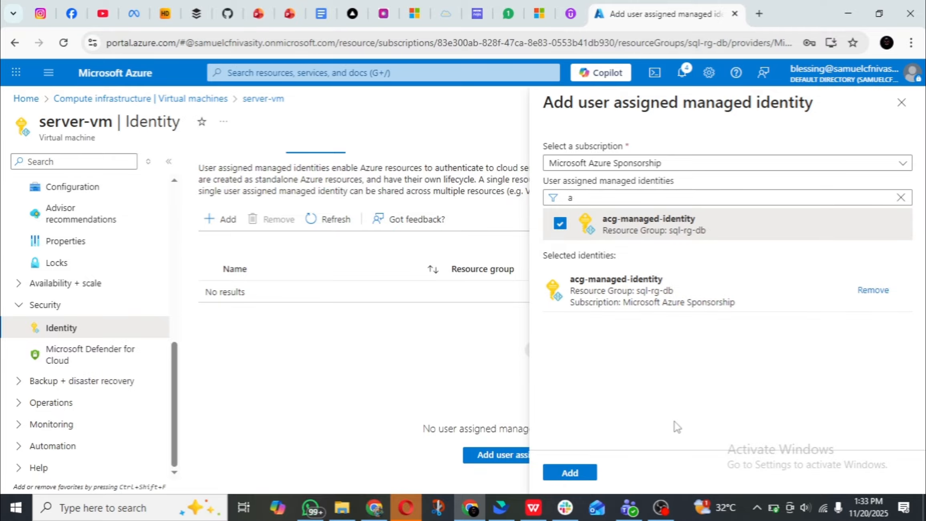
{"action": "left_click", "coordinate": [569, 473]}
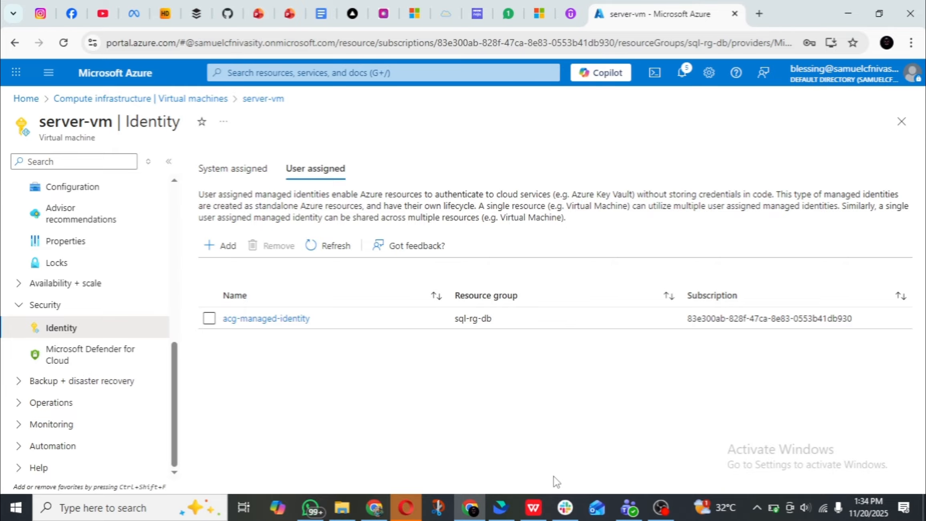
Open SQL server acg-sql-server in resource group sql-rg-db and go to its access control.
{"action": "left_click", "coordinate": [243, 73]}
{"action": "left_click", "coordinate": [385, 287]}
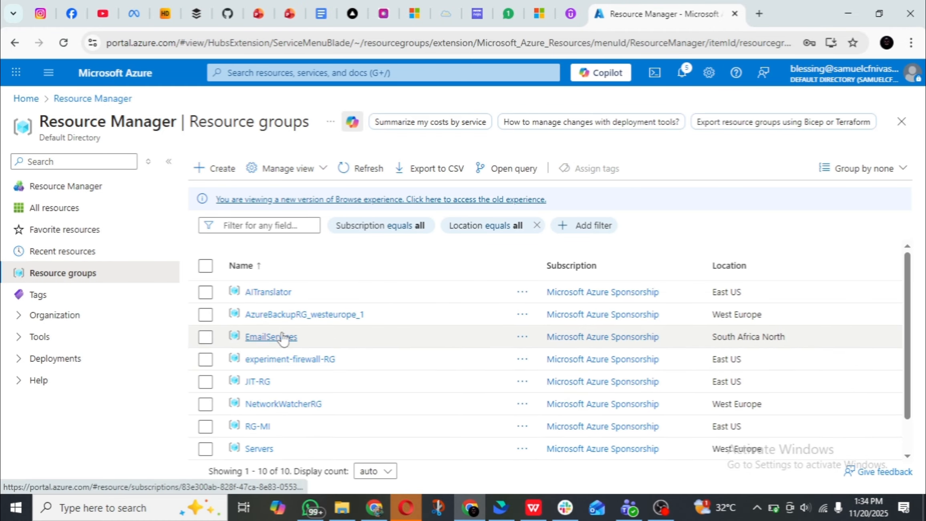
{"action": "scroll", "coordinate": [282, 334], "scroll_direction": "down", "scroll_amount": 1}
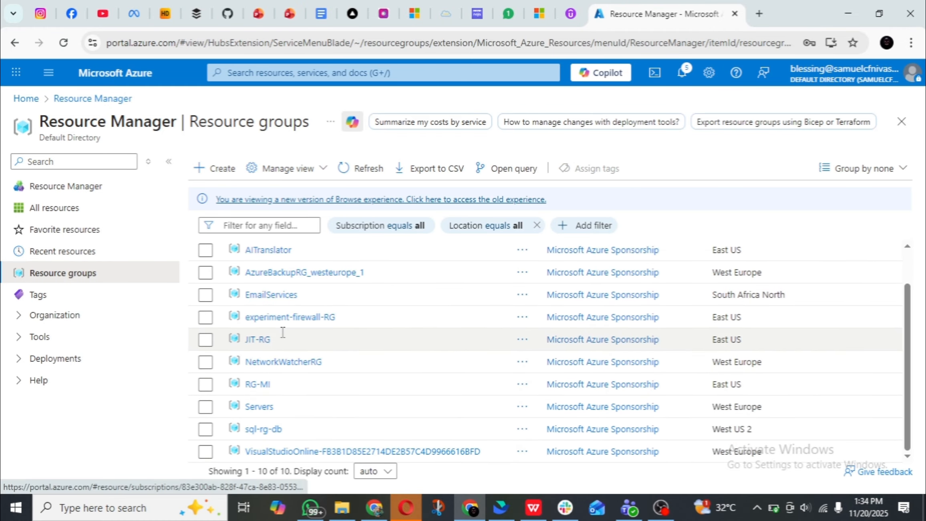
{"action": "left_click", "coordinate": [267, 430]}
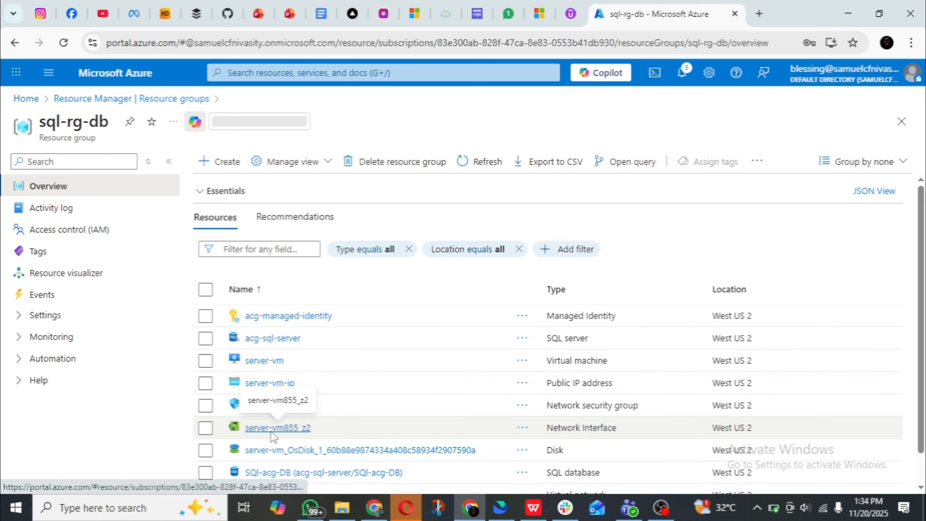
{"action": "left_click", "coordinate": [272, 338]}
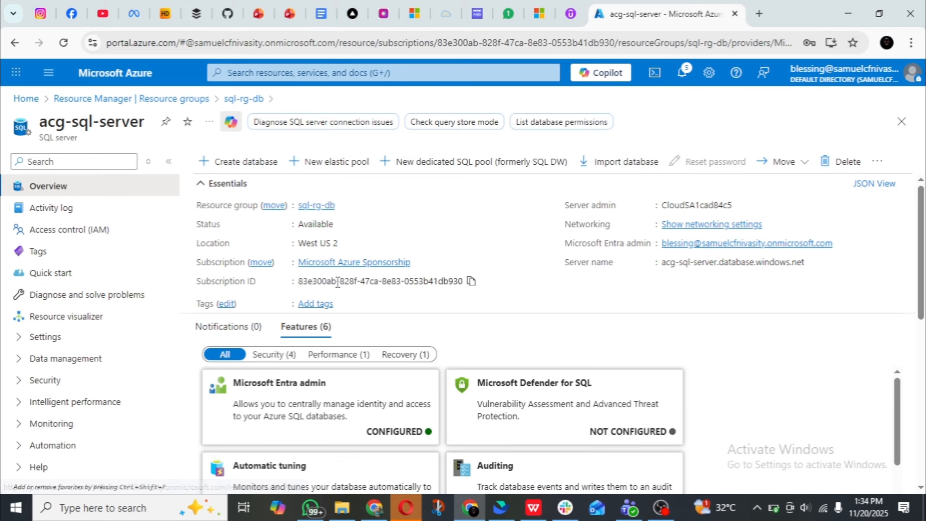
{"action": "left_click", "coordinate": [97, 230]}
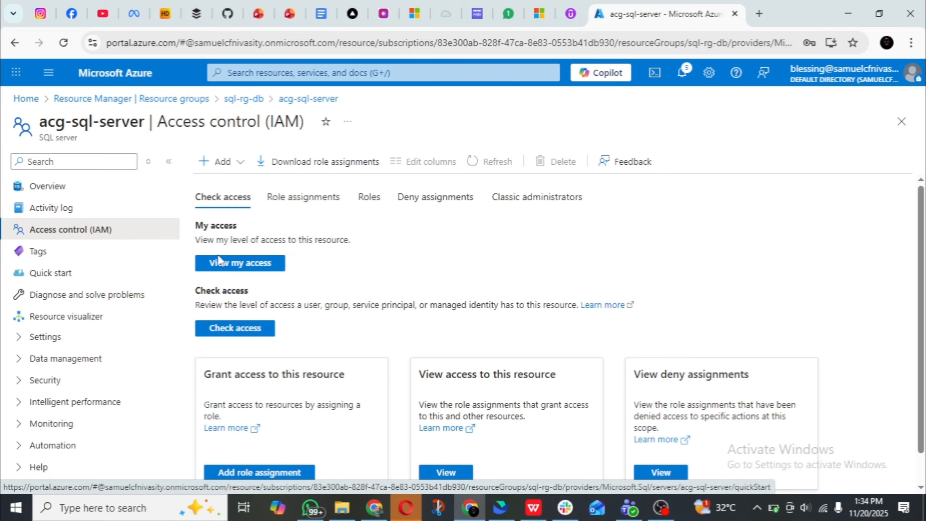
Start a role assignment on acg-sql-server with the Advisor Reviews Contributor role and proceed to its members.
{"action": "left_click", "coordinate": [223, 169]}
{"action": "left_click", "coordinate": [238, 185]}
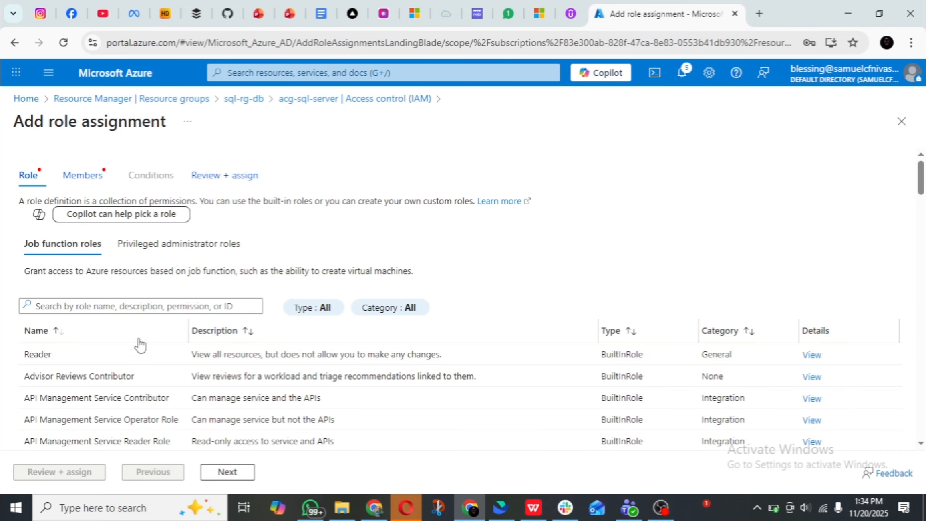
{"action": "left_click", "coordinate": [553, 380]}
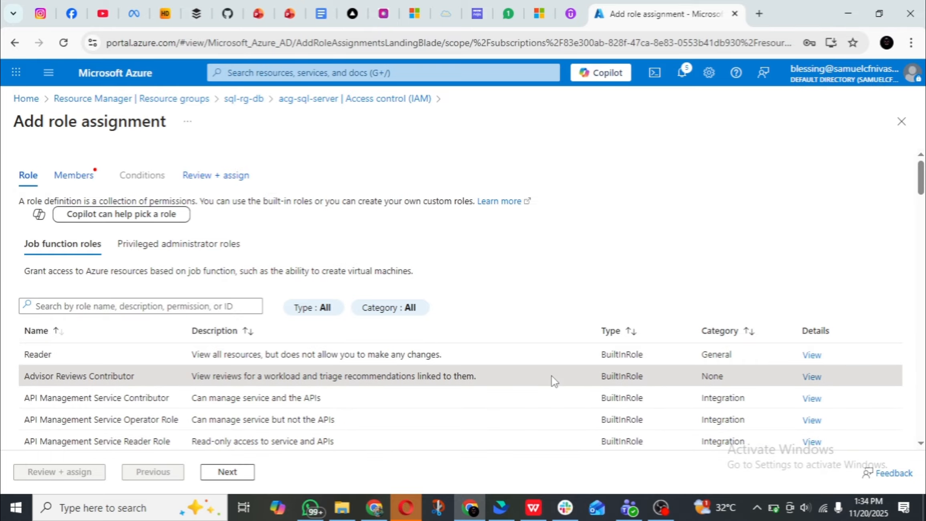
{"action": "left_click", "coordinate": [227, 471]}
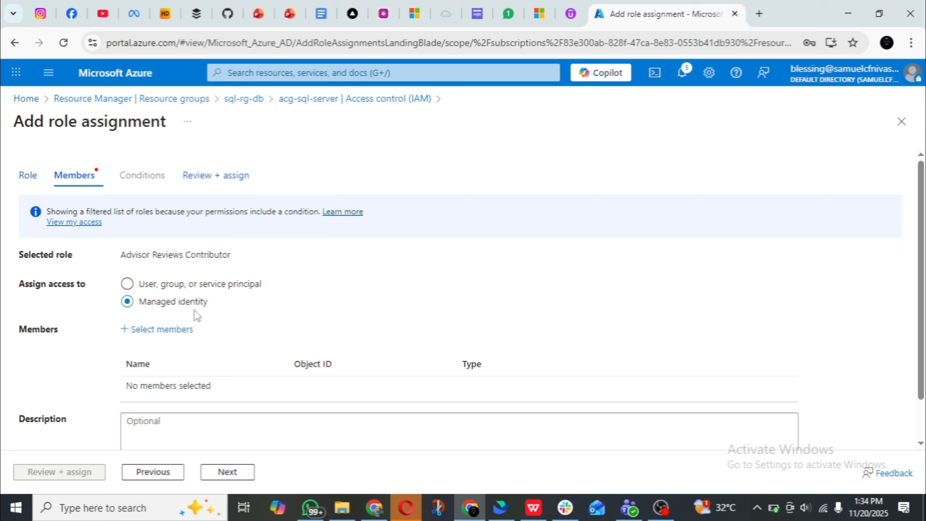
Start selecting managed identity members for the role and list all system-assigned managed identities.
{"action": "left_click", "coordinate": [169, 332]}
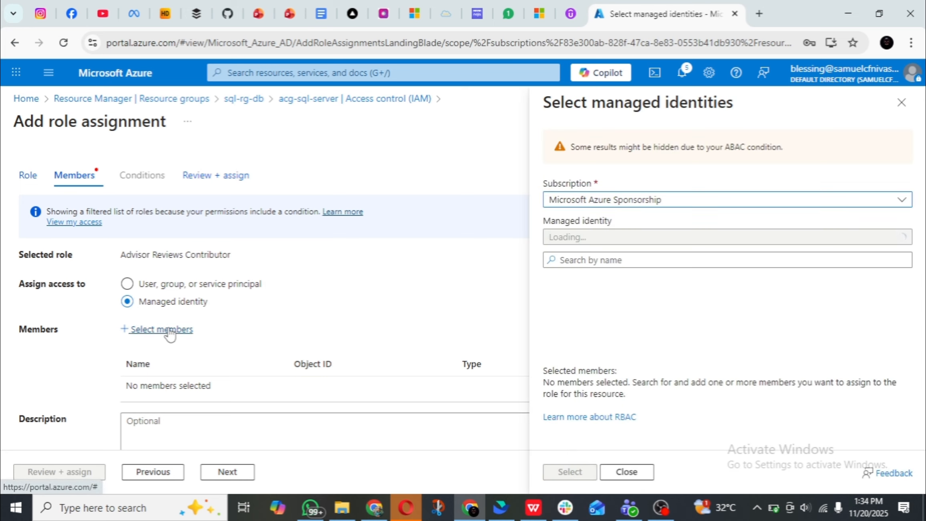
{"action": "left_click", "coordinate": [685, 239]}
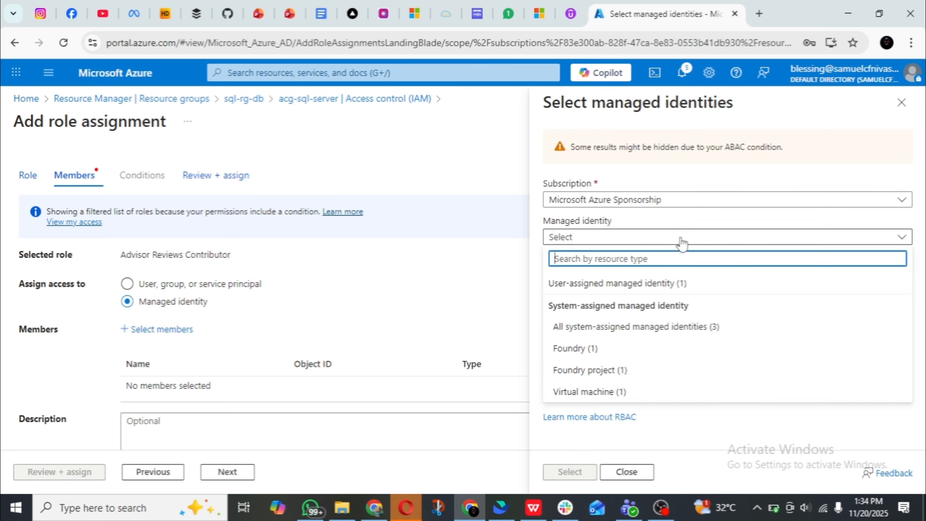
{"action": "left_click", "coordinate": [643, 328]}
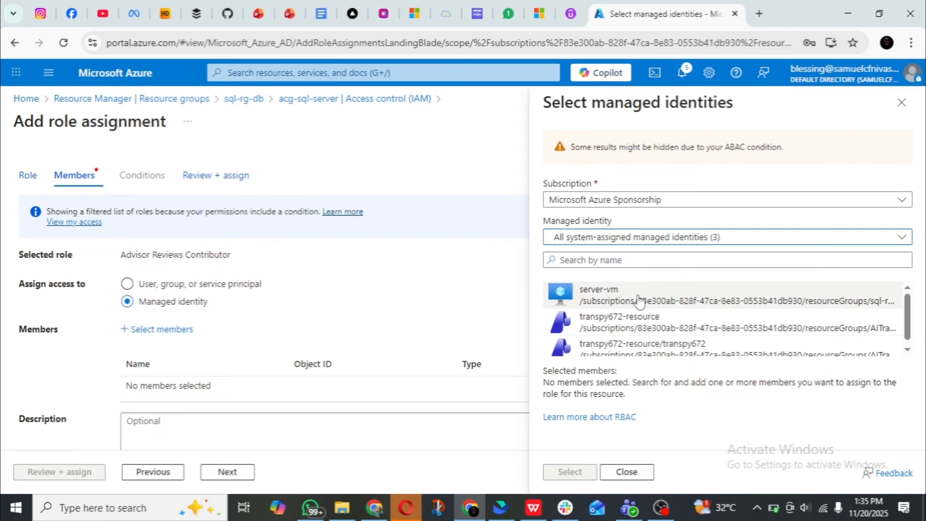
{"action": "scroll", "coordinate": [641, 303], "scroll_direction": "down", "scroll_amount": 1}
{"action": "scroll", "coordinate": [621, 316], "scroll_direction": "up", "scroll_amount": 1}
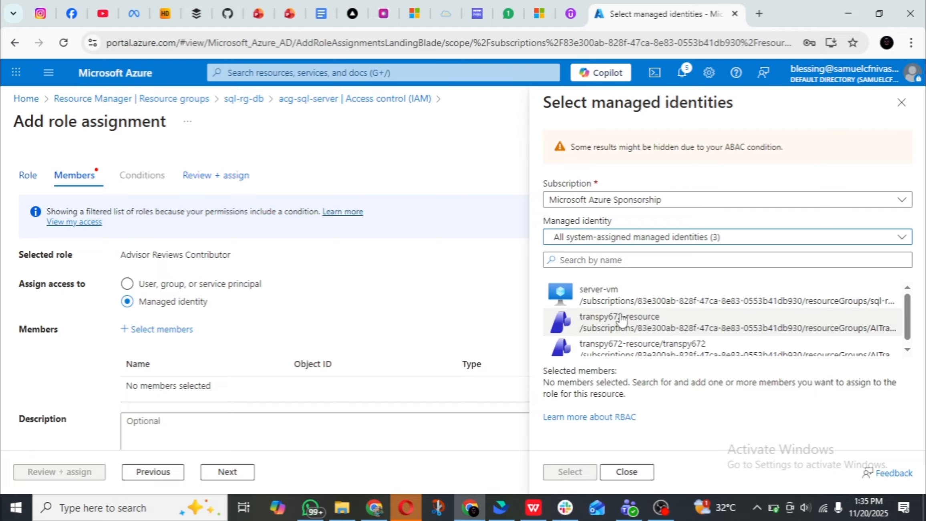
Search the system-assigned managed identities for "acg" and clear the search.
{"action": "left_click", "coordinate": [753, 239]}
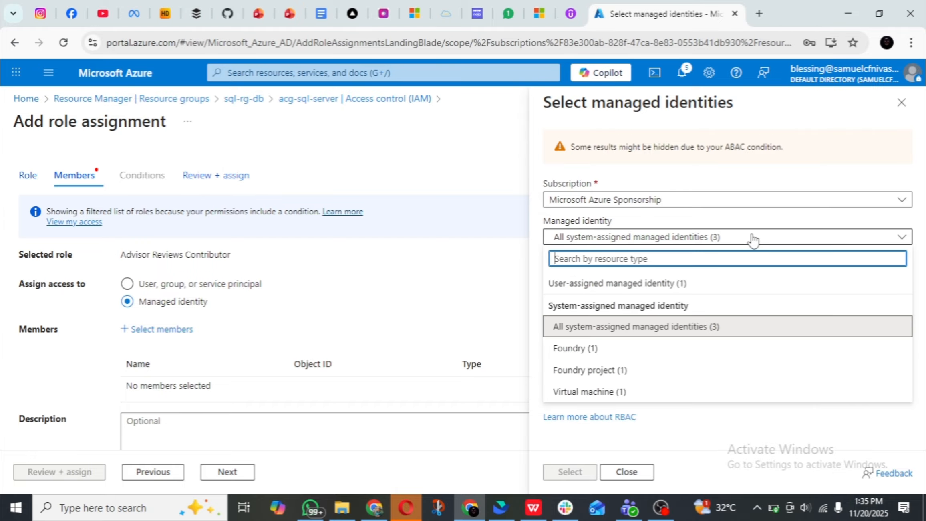
{"action": "left_click", "coordinate": [703, 326]}
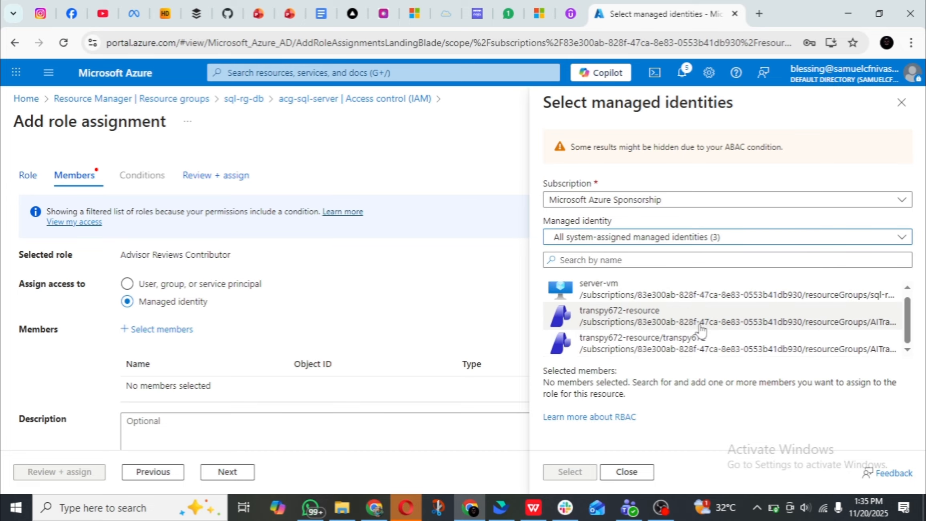
{"action": "scroll", "coordinate": [698, 320], "scroll_direction": "up", "scroll_amount": 1}
{"action": "scroll", "coordinate": [584, 333], "scroll_direction": "down", "scroll_amount": 1}
{"action": "left_click", "coordinate": [635, 258]}
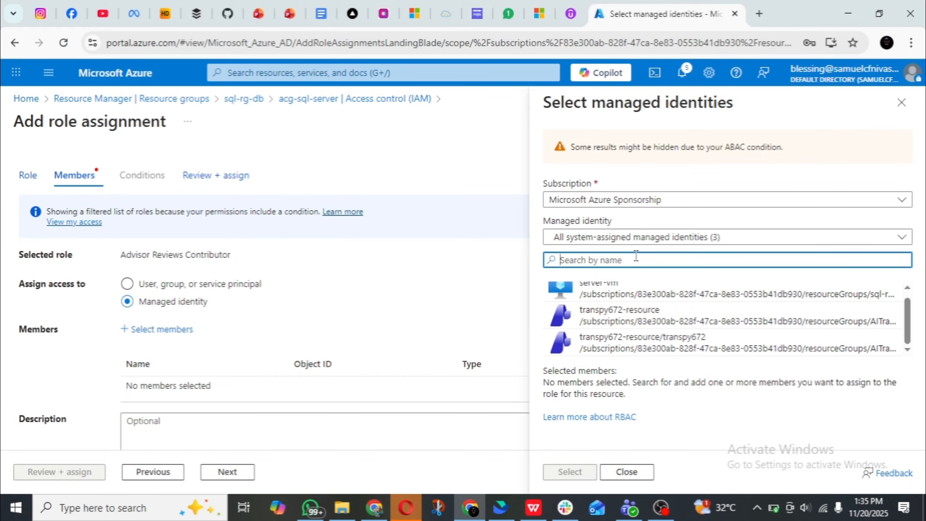
{"action": "type", "text": "a"}
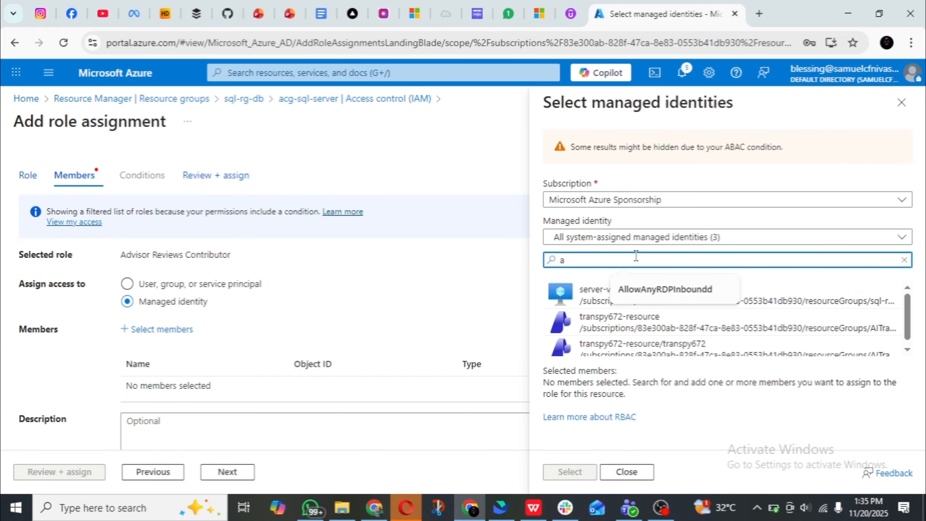
{"action": "type", "text": "cg"}
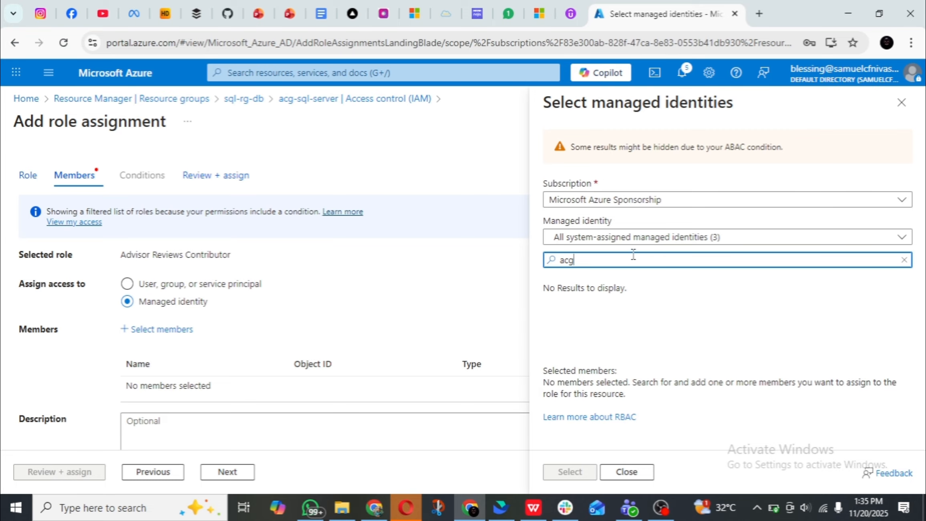
{"action": "key", "text": "BackSpace"}
{"action": "key", "text": "BackSpace"}
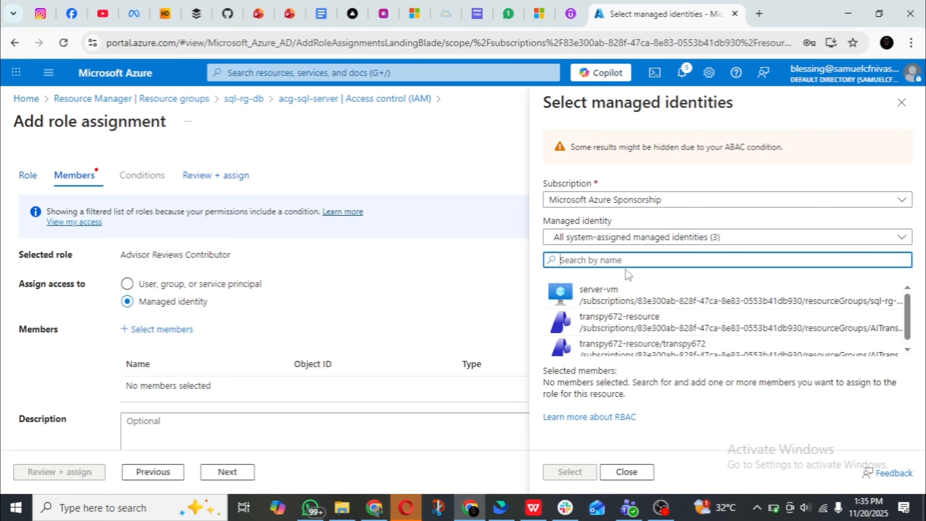
Add the server-vm managed identity as the role's member and proceed to reviewing the assignment.
{"action": "left_click", "coordinate": [637, 295]}
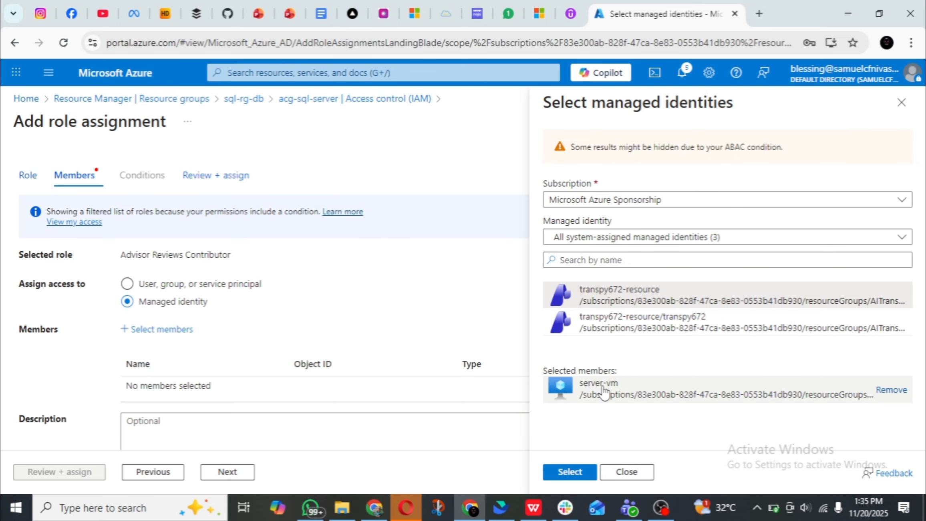
{"action": "left_click", "coordinate": [569, 472]}
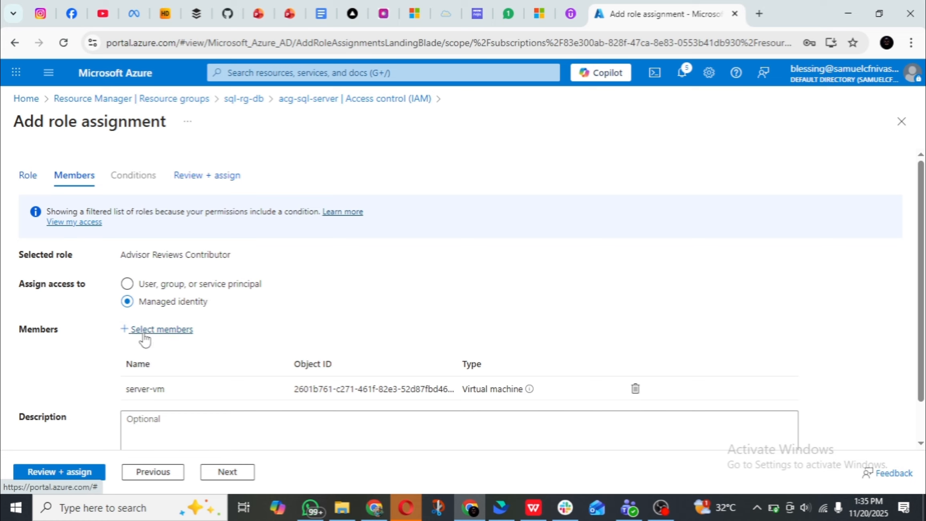
{"action": "scroll", "coordinate": [145, 341], "scroll_direction": "down", "scroll_amount": 1}
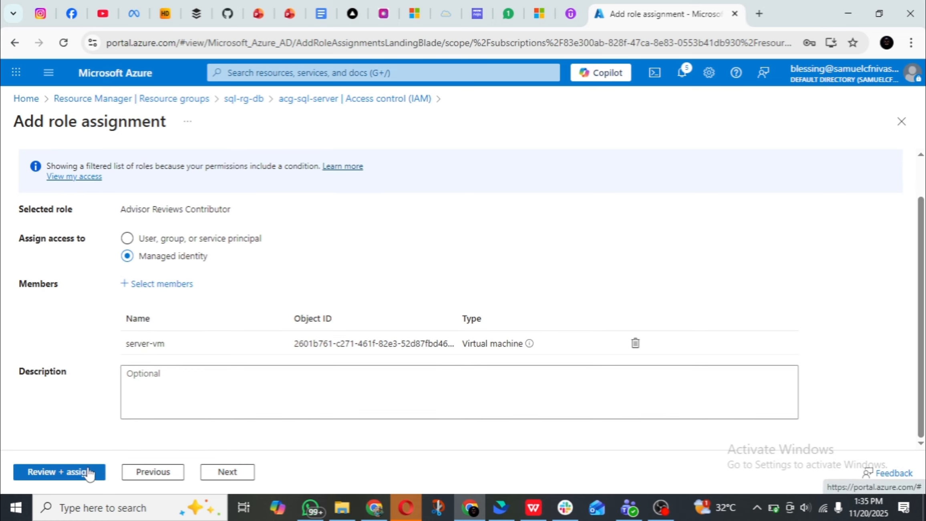
{"action": "scroll", "coordinate": [192, 377], "scroll_direction": "up", "scroll_amount": 1}
{"action": "scroll", "coordinate": [193, 382], "scroll_direction": "down", "scroll_amount": 1}
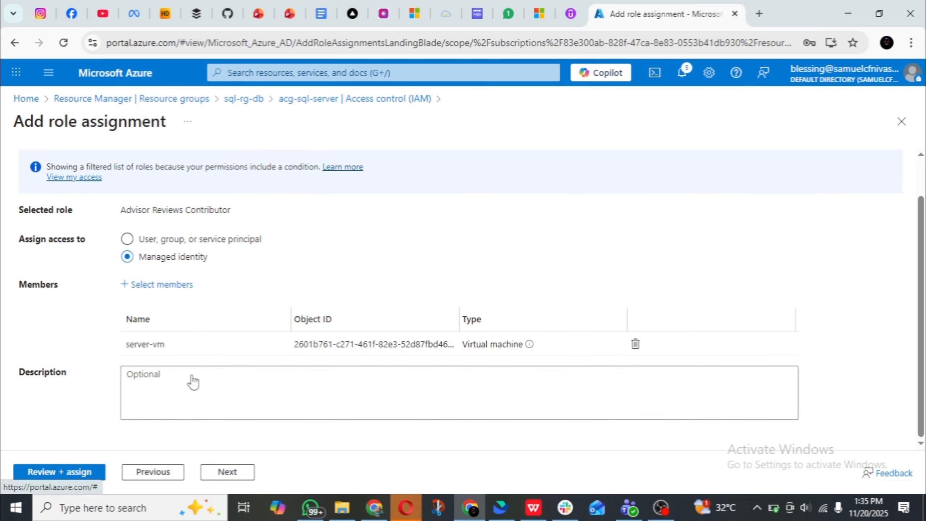
{"action": "left_click", "coordinate": [90, 472]}
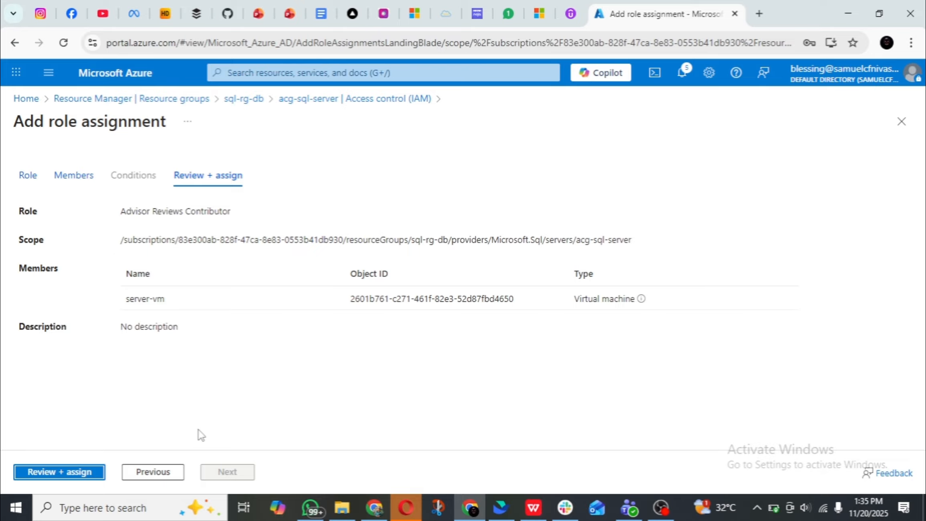
Submit the server-vm role assignment and start another one on acg-sql-server with the Advisor Reviews Contributor role.
{"action": "left_click", "coordinate": [80, 472]}
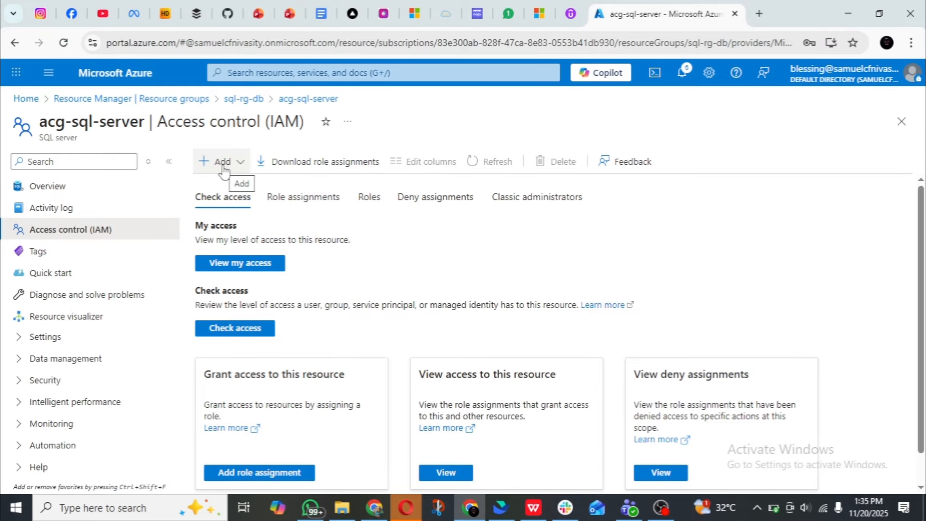
{"action": "left_click", "coordinate": [222, 165]}
{"action": "left_click", "coordinate": [234, 183]}
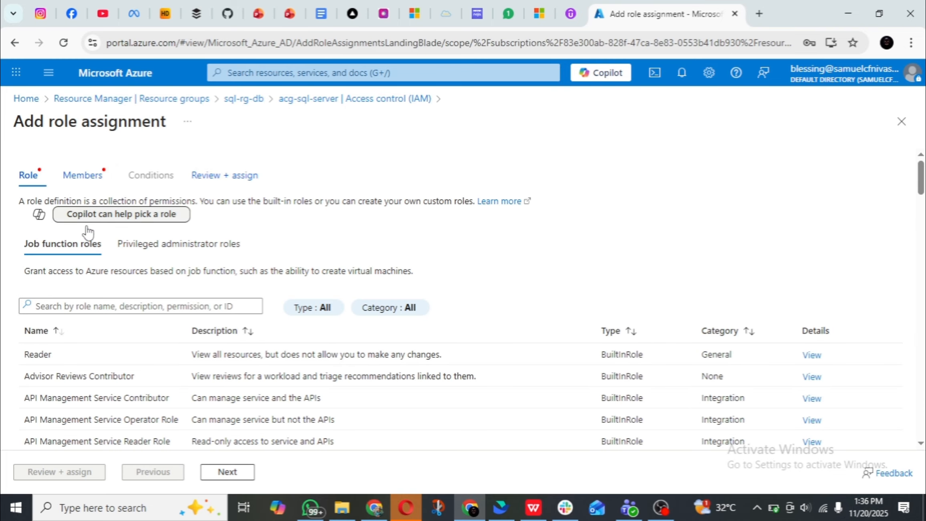
{"action": "left_click", "coordinate": [112, 378]}
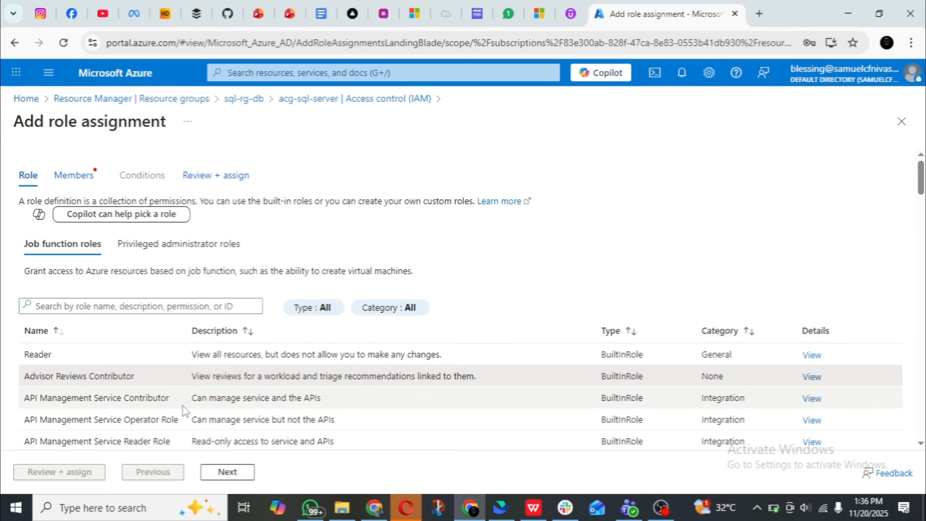
{"action": "left_click", "coordinate": [221, 471]}
Set the role's access to be assigned to a managed identity and start selecting its members.
{"action": "left_click", "coordinate": [168, 303]}
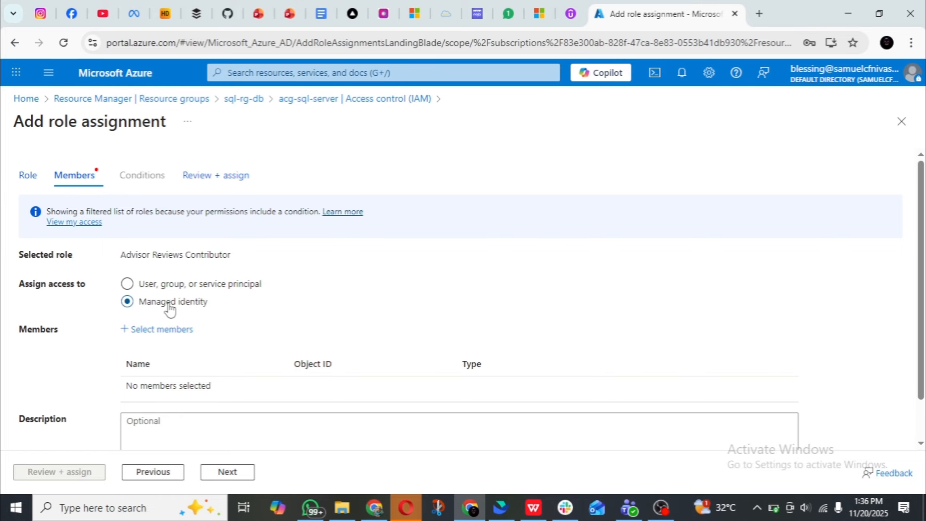
{"action": "scroll", "coordinate": [179, 312], "scroll_direction": "down", "scroll_amount": 1}
{"action": "left_click", "coordinate": [172, 286]}
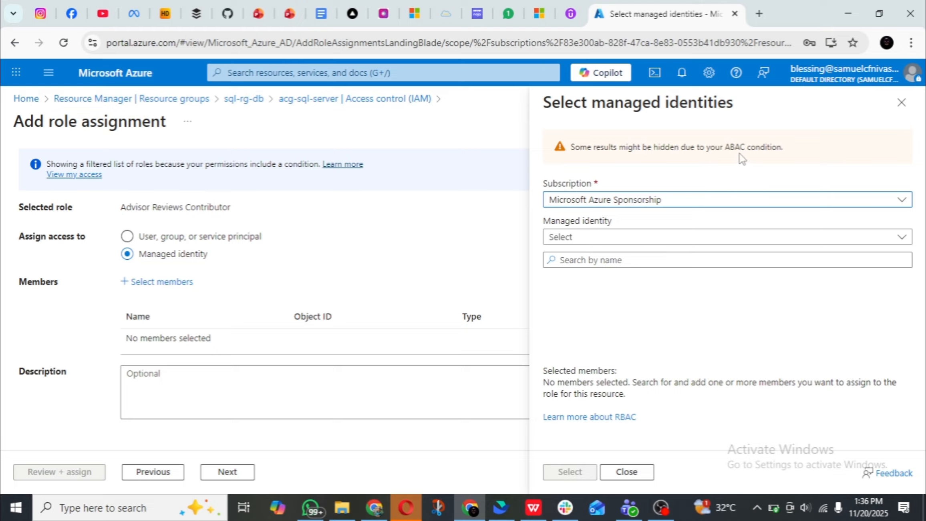
List all system-assigned managed identities, search them for "acg" and clear the search.
{"action": "left_click", "coordinate": [648, 239]}
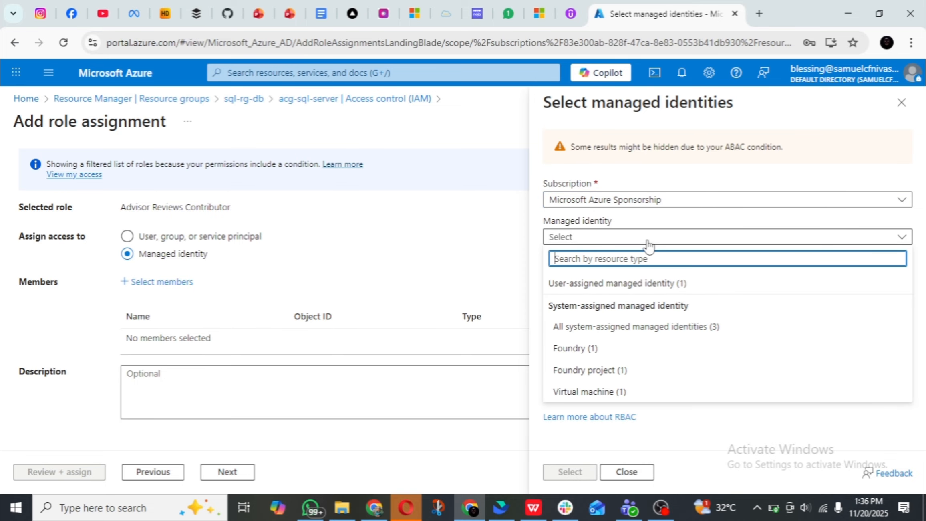
{"action": "left_click", "coordinate": [687, 327]}
{"action": "left_click", "coordinate": [670, 262]}
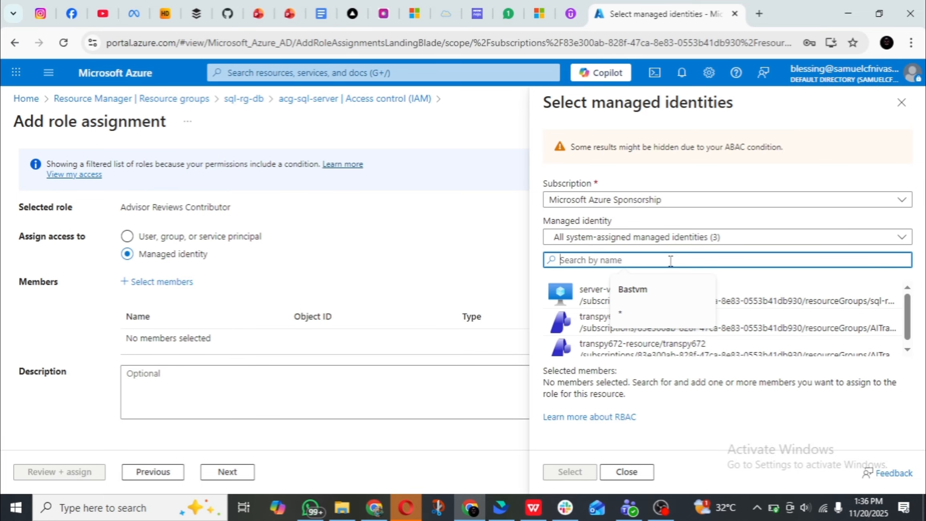
{"action": "type", "text": "acg"}
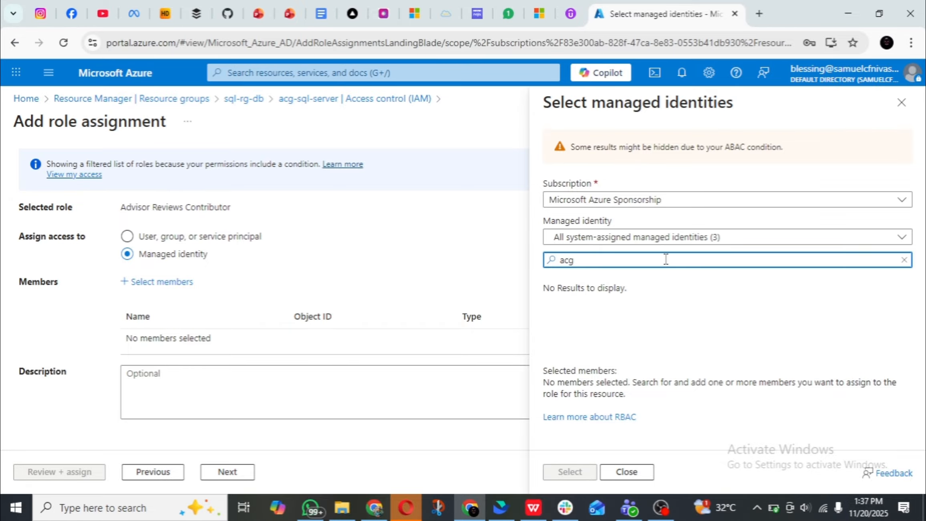
{"action": "key", "text": "BackSpace"}
{"action": "key", "text": "BackSpace"}
{"action": "key", "text": "BackSpace"}
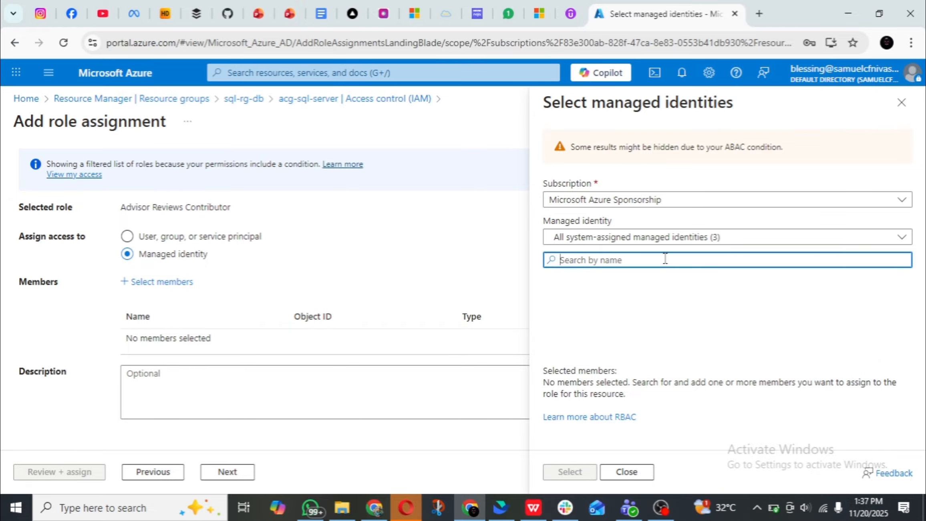
Add the user-assigned acg-managed-identity as the role's member and submit the role assignment.
{"action": "left_click", "coordinate": [751, 242]}
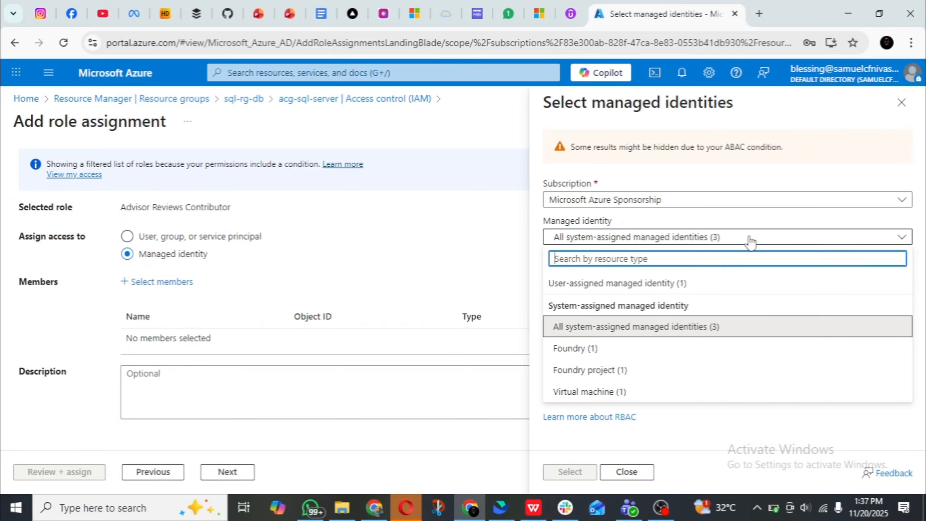
{"action": "left_click", "coordinate": [703, 295]}
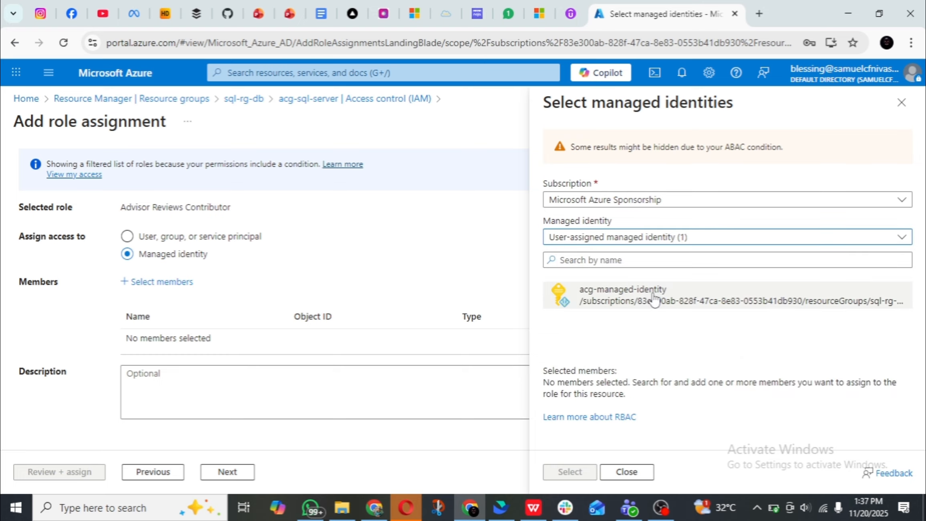
{"action": "left_click", "coordinate": [653, 299]}
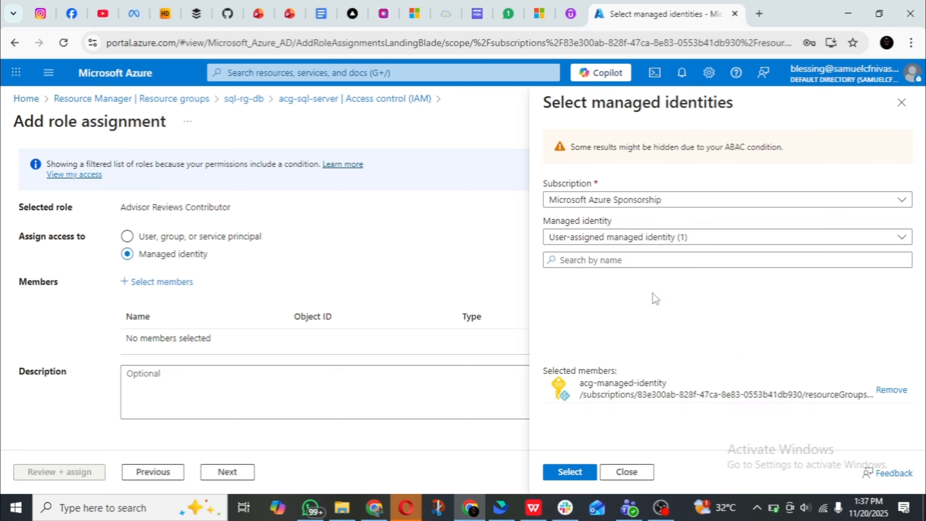
{"action": "left_click", "coordinate": [569, 472]}
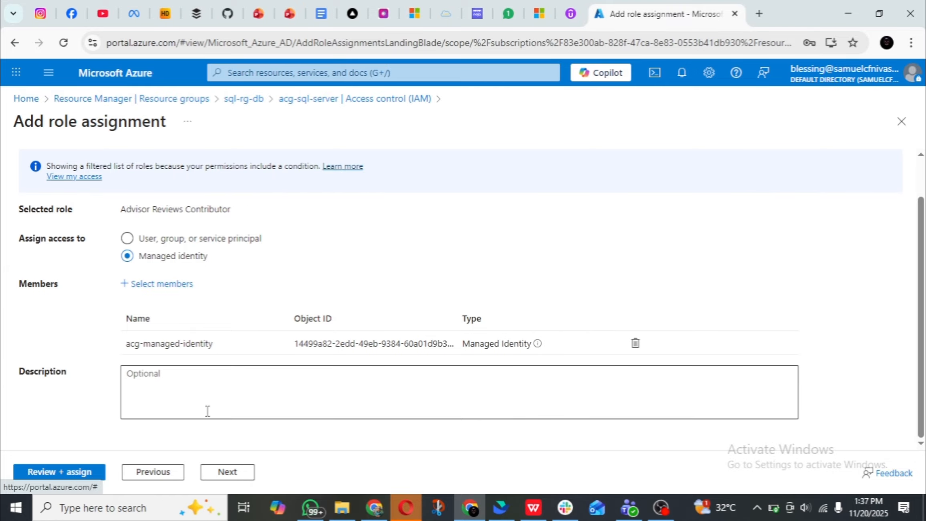
{"action": "left_click", "coordinate": [227, 472]}
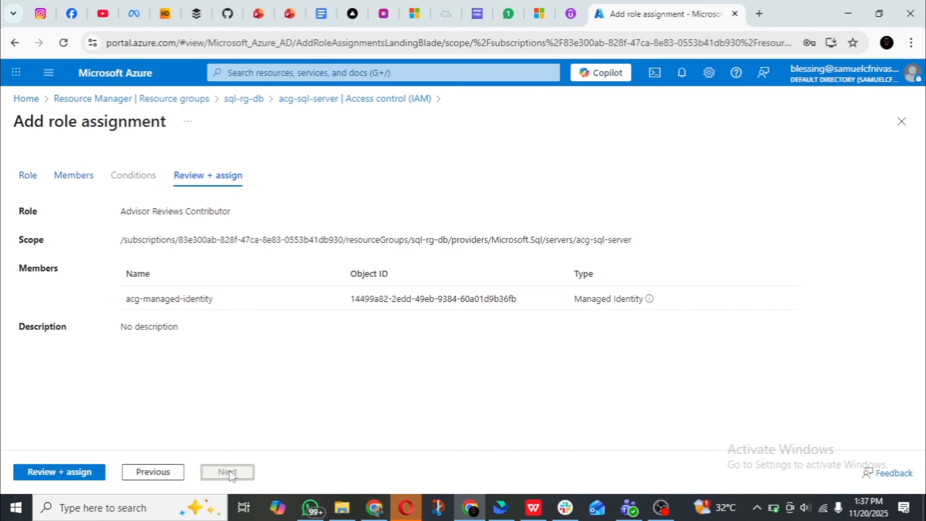
{"action": "left_click", "coordinate": [71, 472]}
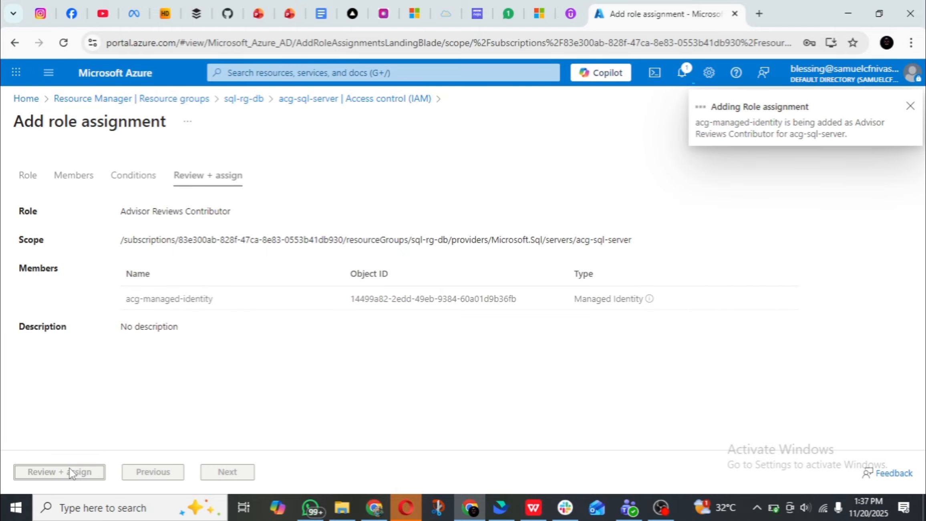